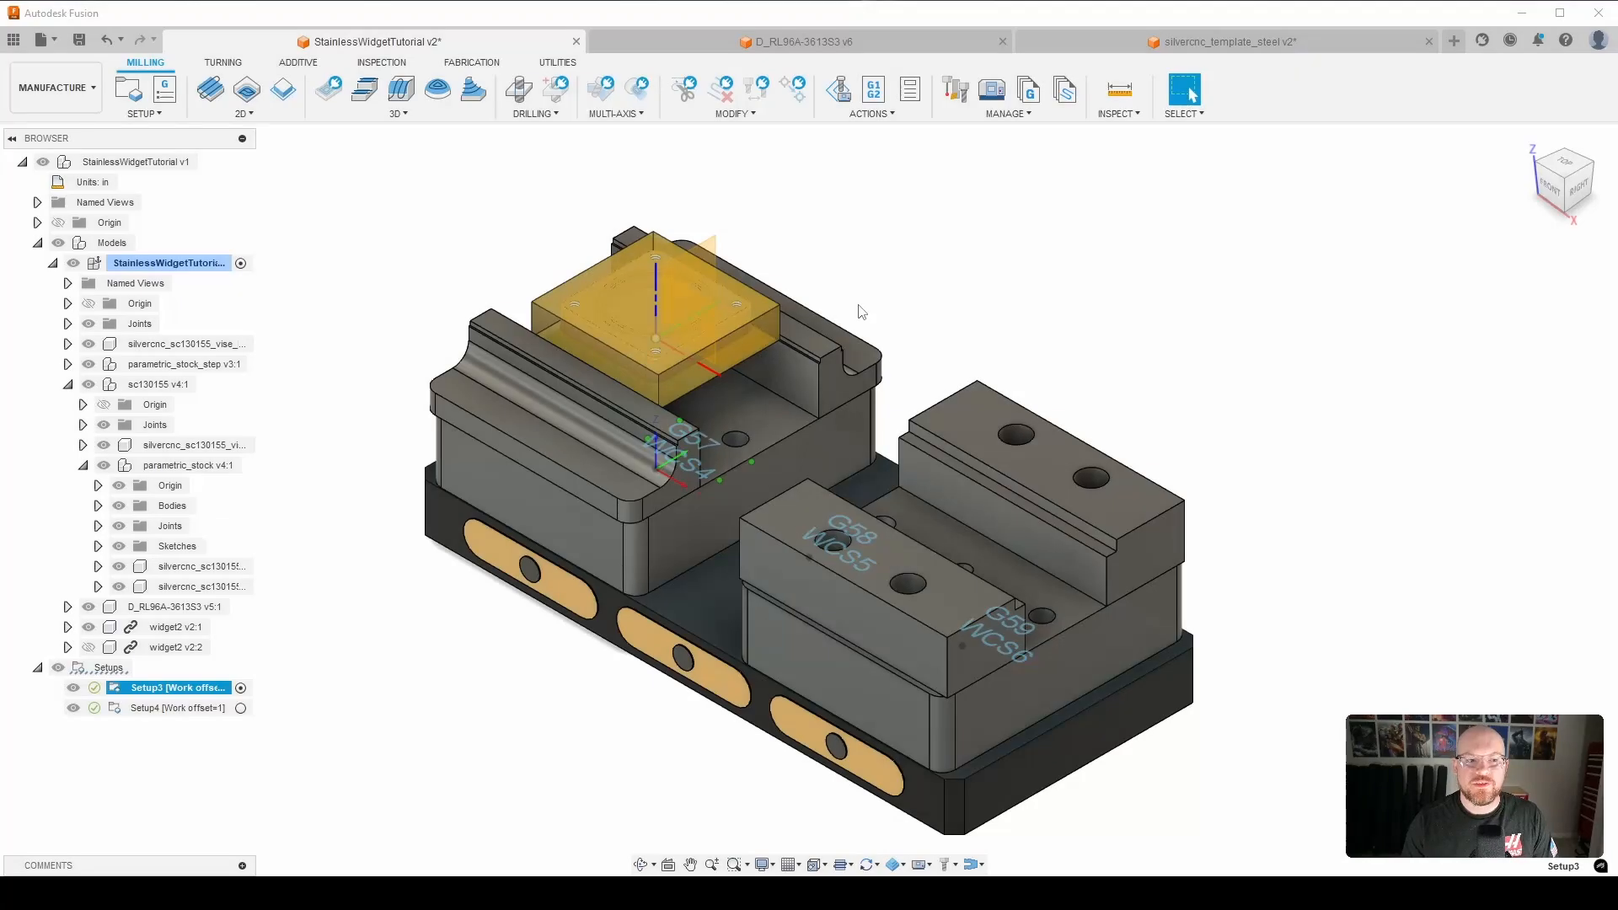
# Step: Start a Probe WCS operation in Setup3 using tool 12, the Silver CNC Probe
pyautogui.click(376, 62)
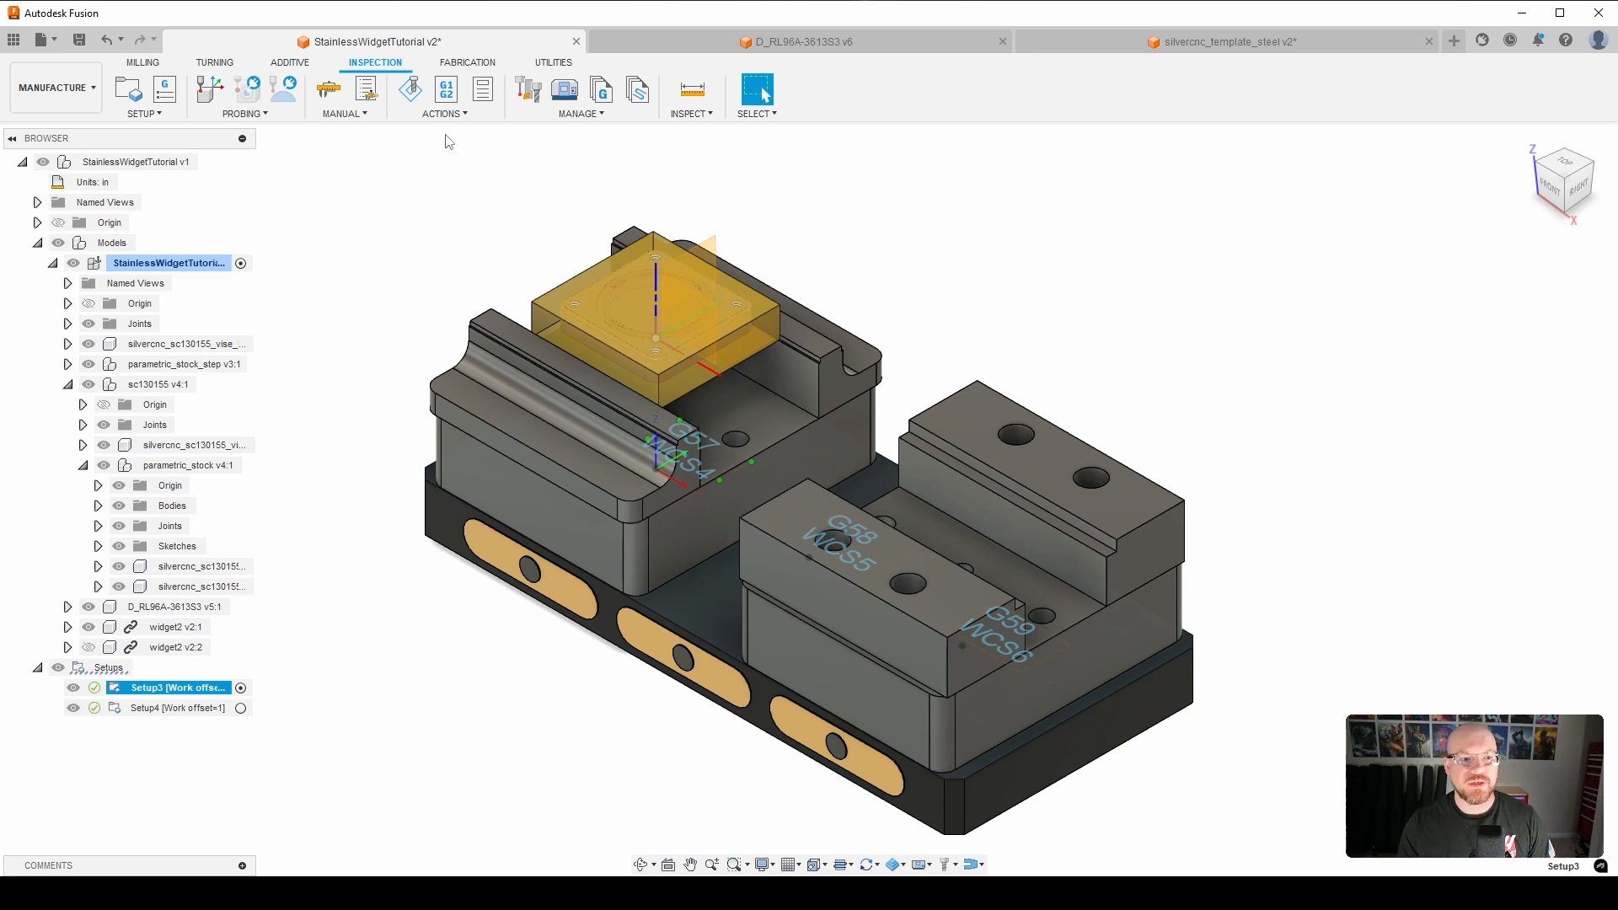
pyautogui.click(210, 91)
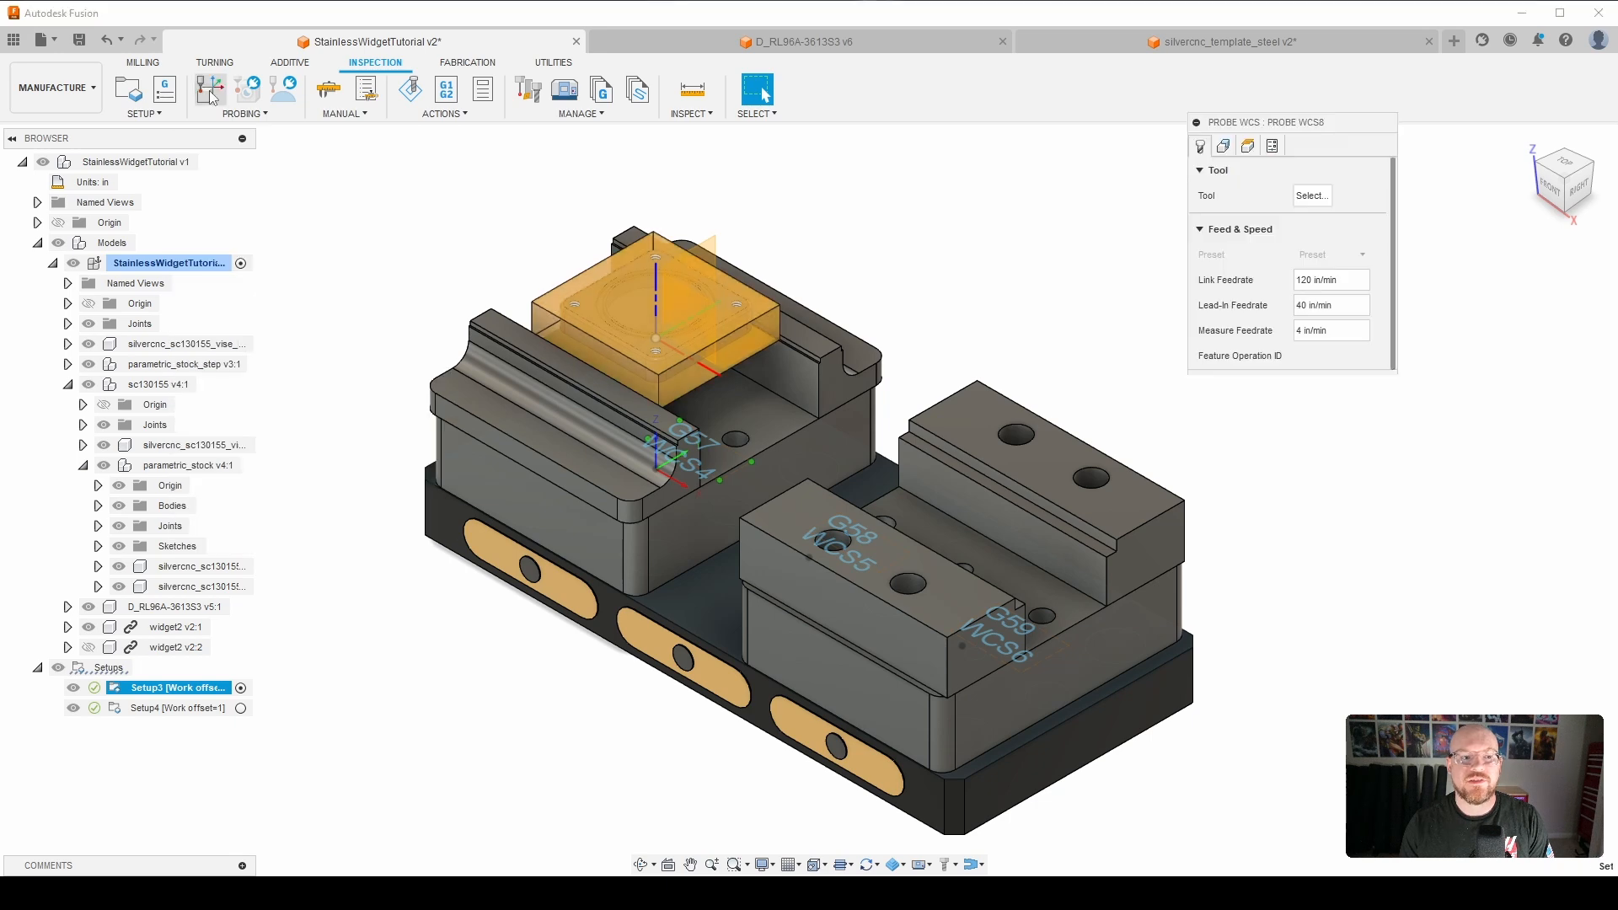
pyautogui.click(1300, 196)
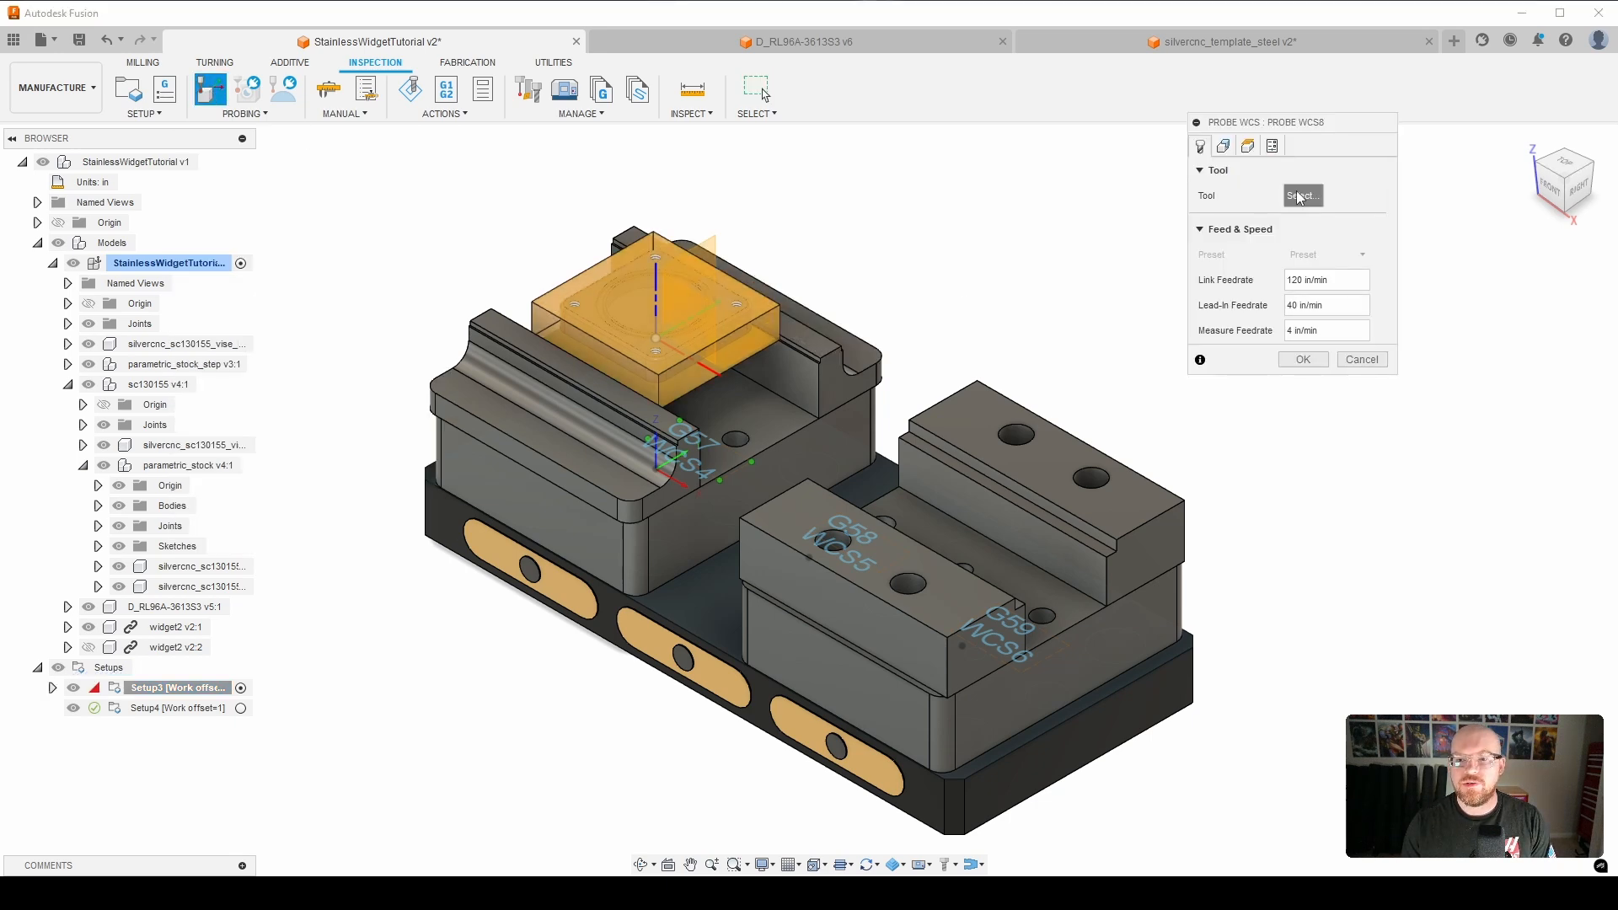
pyautogui.click(522, 133)
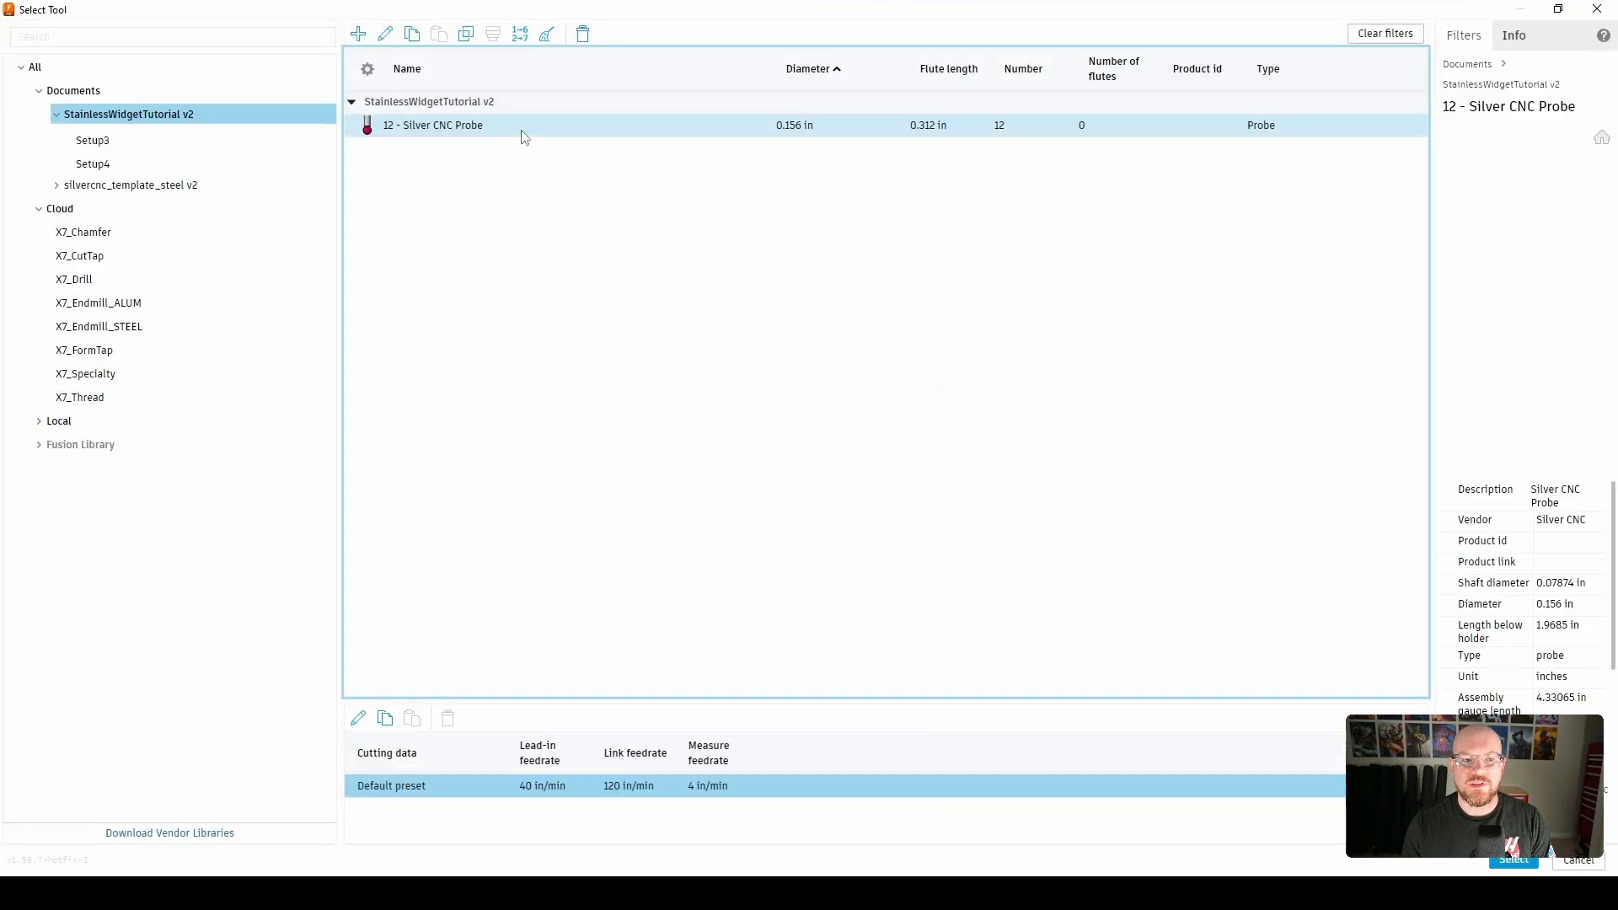
pyautogui.click(1501, 865)
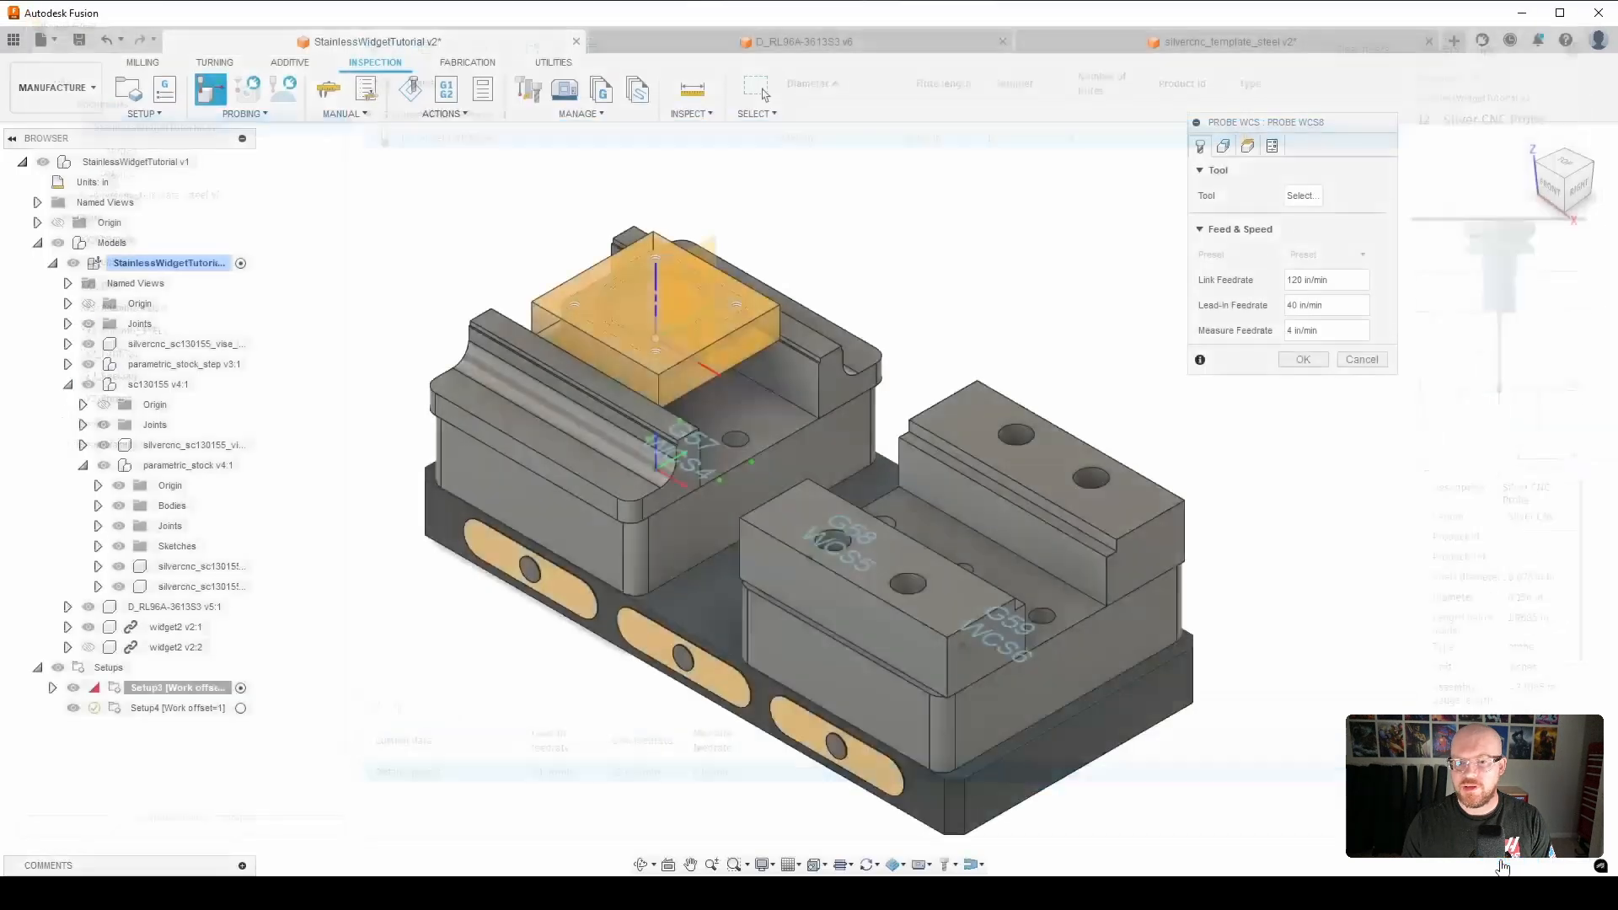
# Step: Set the stock's top face as the probe surface, with XY rectangular boss as the probe type
pyautogui.click(1223, 146)
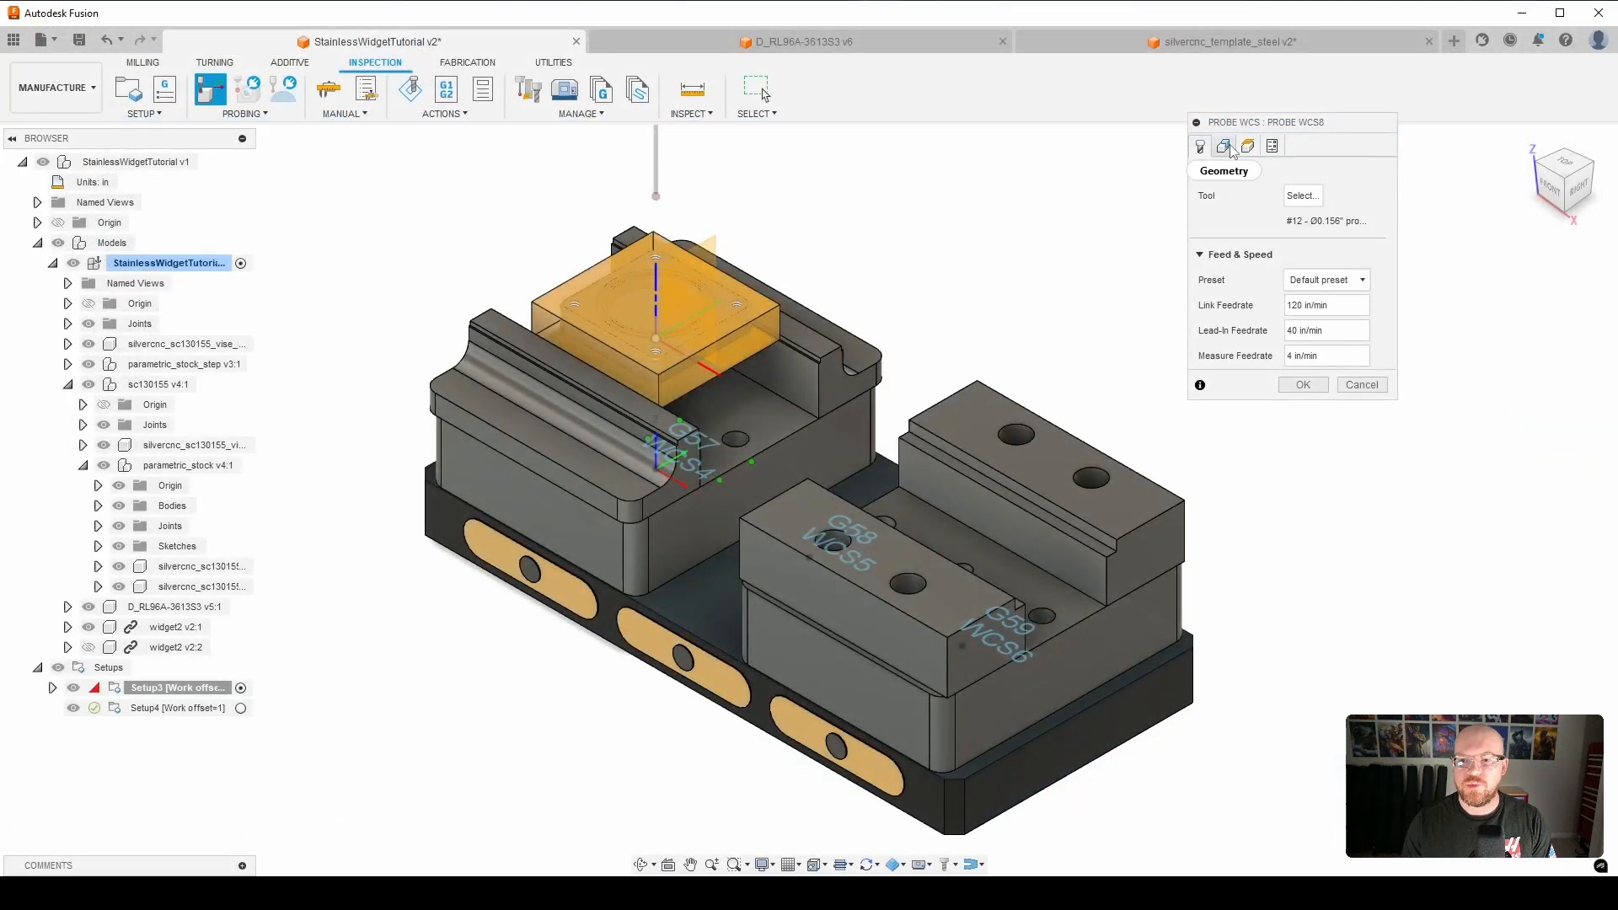
pyautogui.click(635, 316)
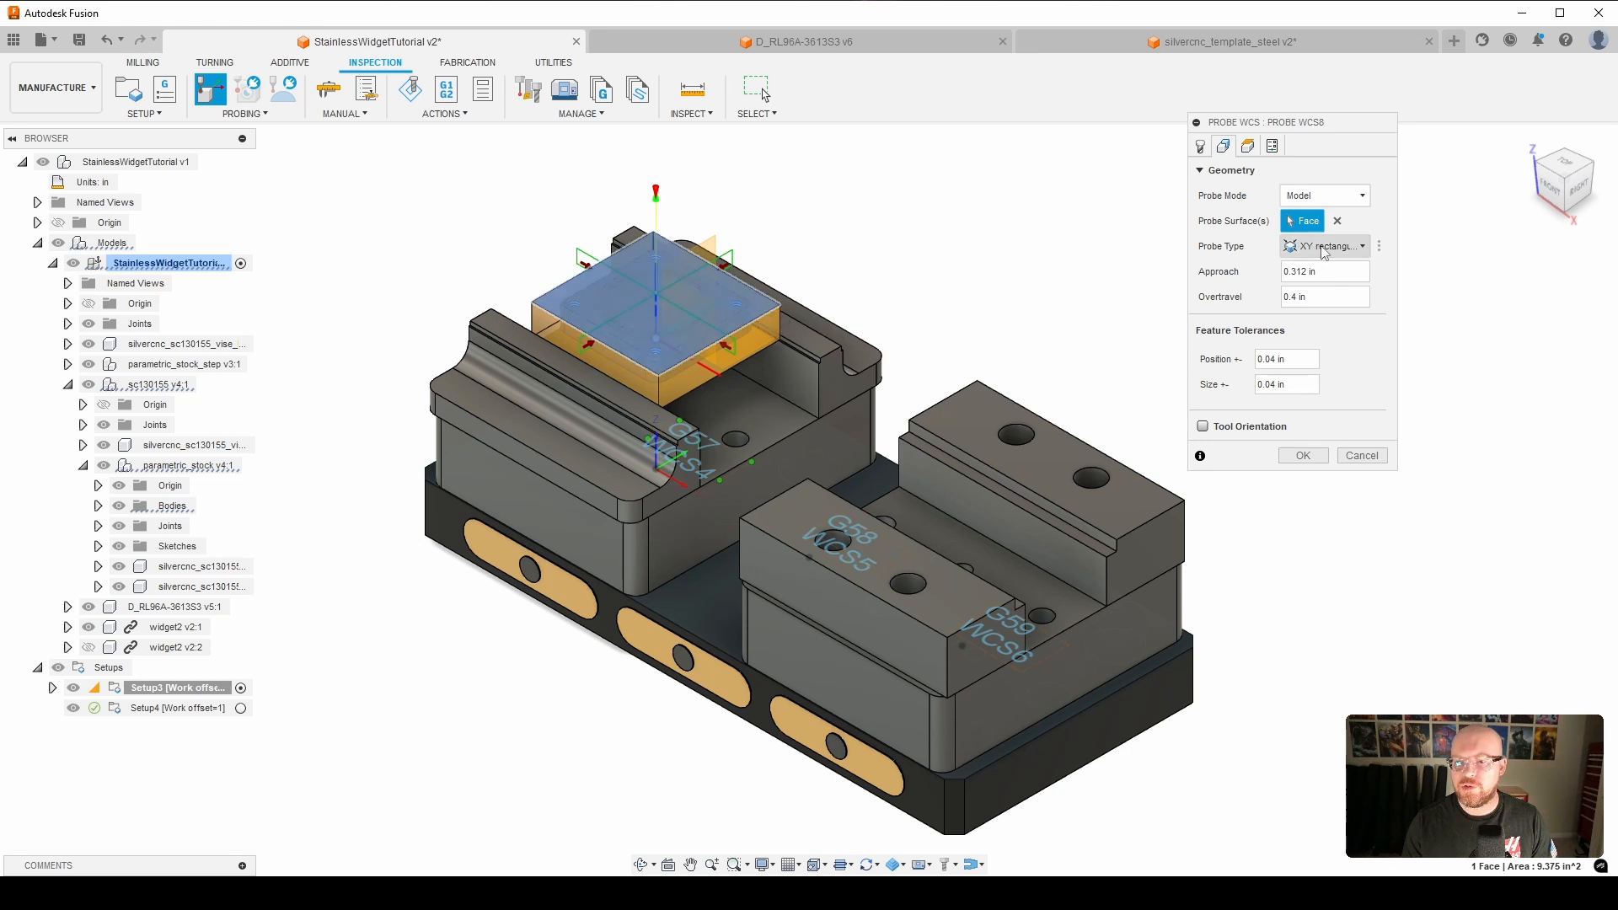
pyautogui.click(1364, 248)
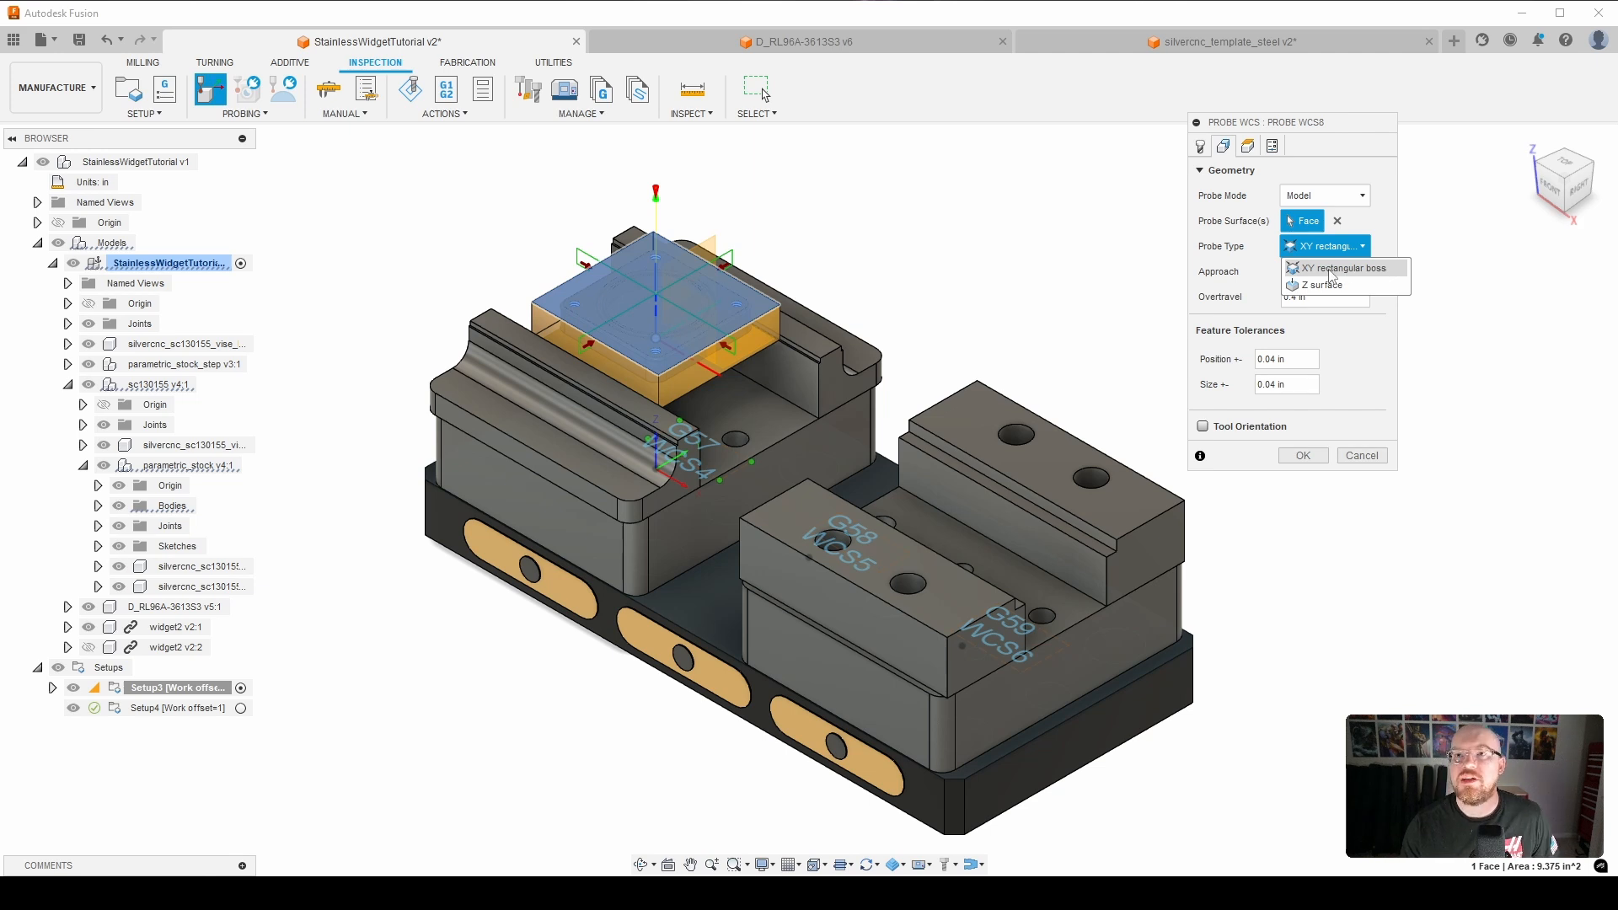
pyautogui.click(1386, 228)
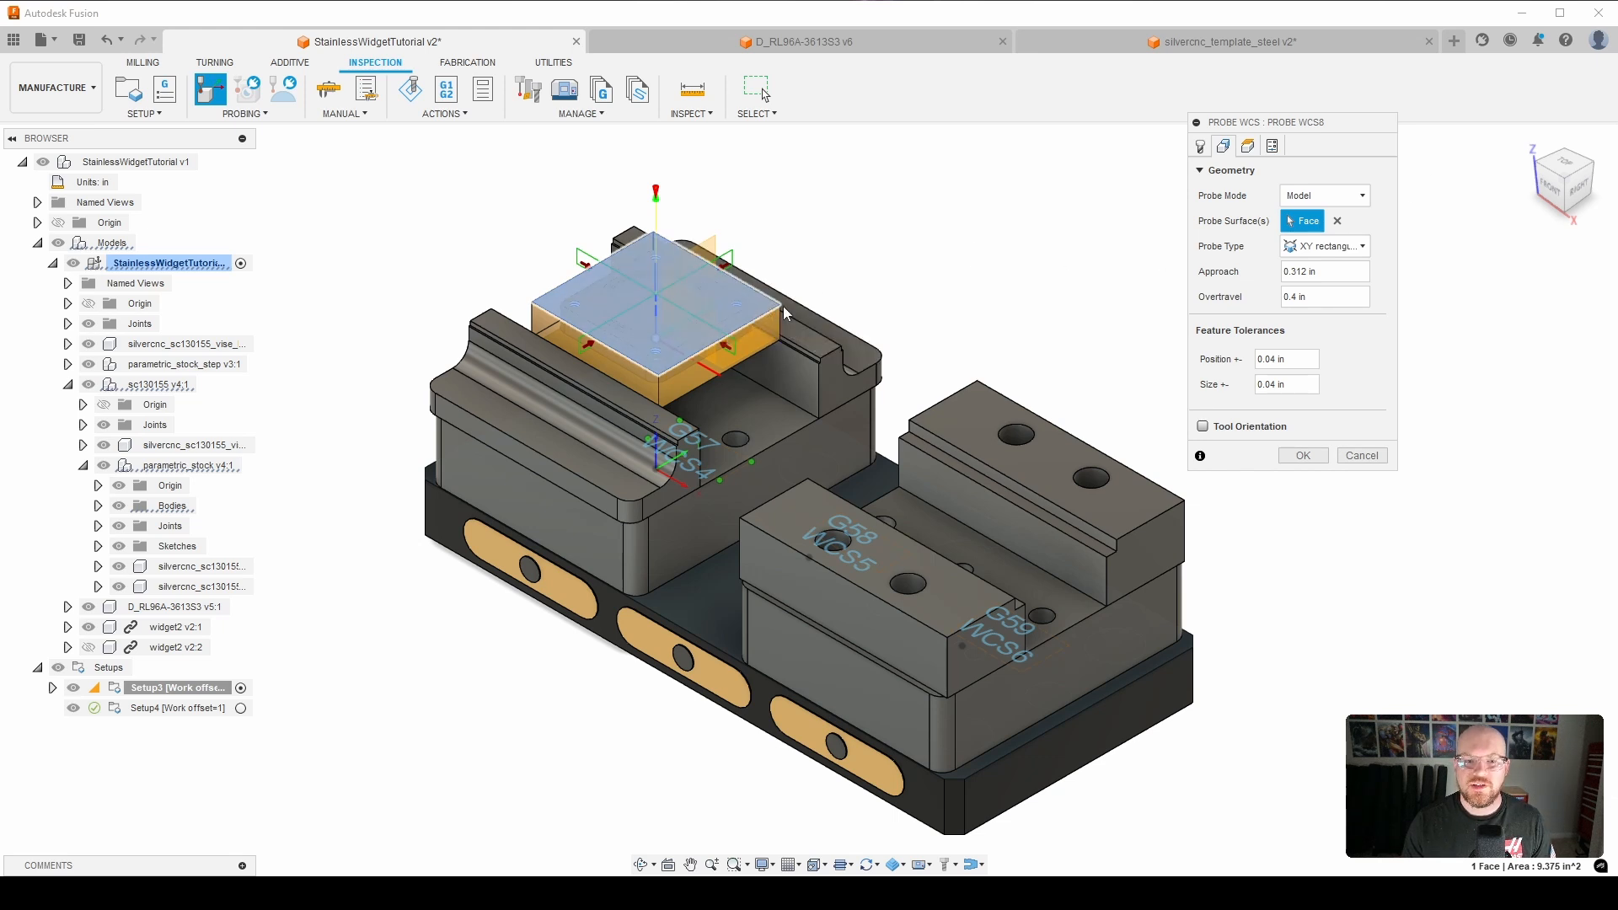
# Step: Override the driving WCS with a WCS offset of 4 and finish the probing operation
pyautogui.click(1272, 145)
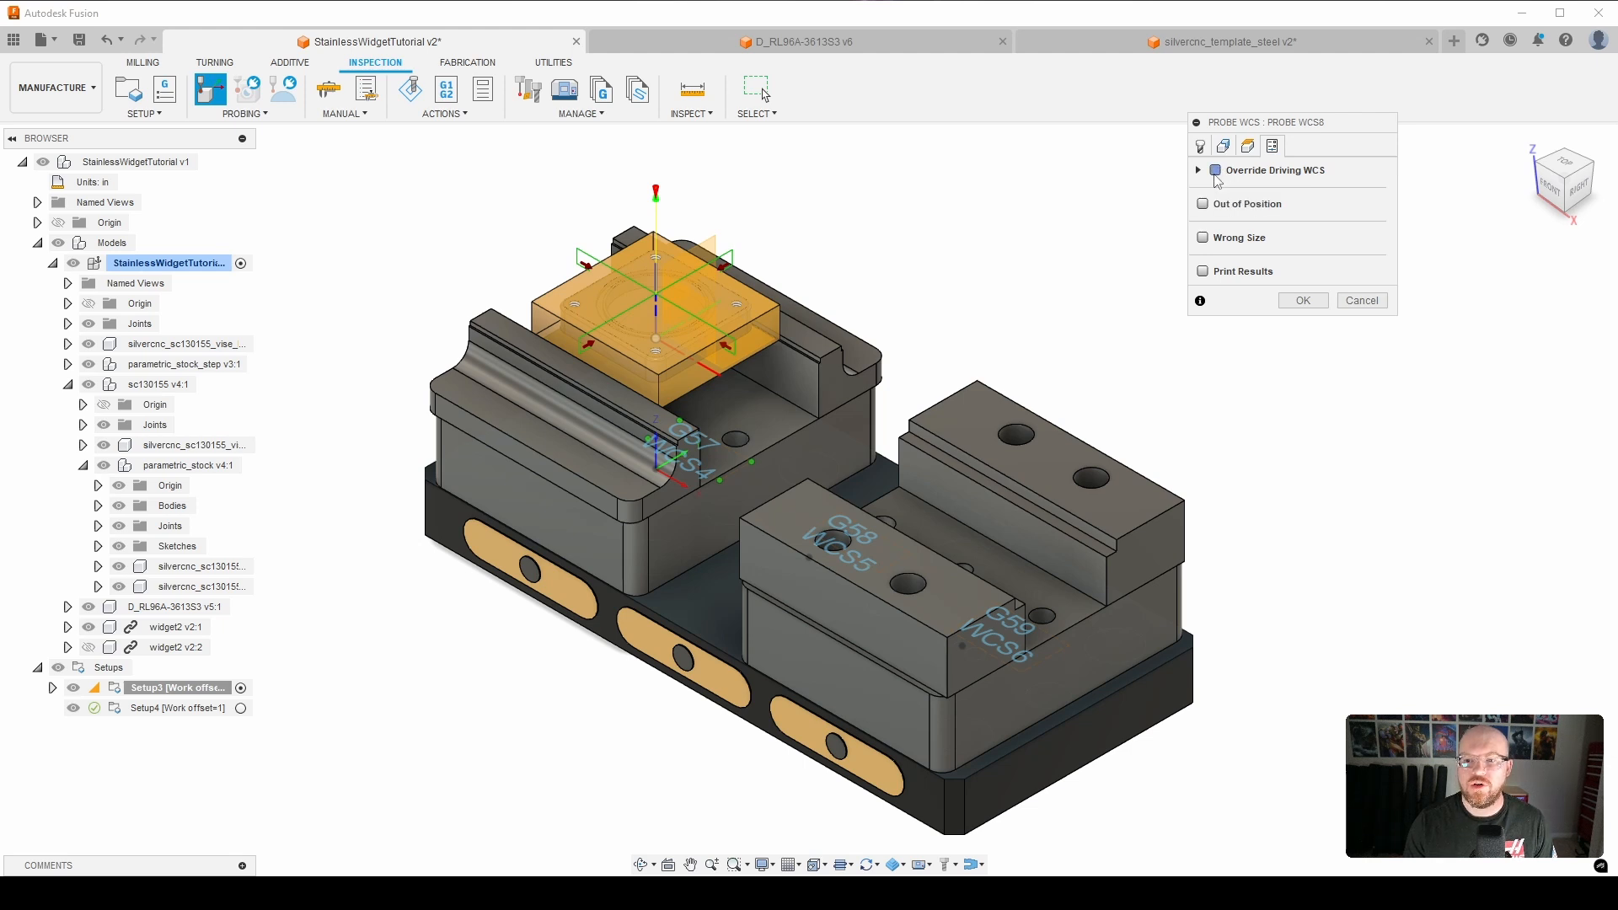
pyautogui.click(1215, 171)
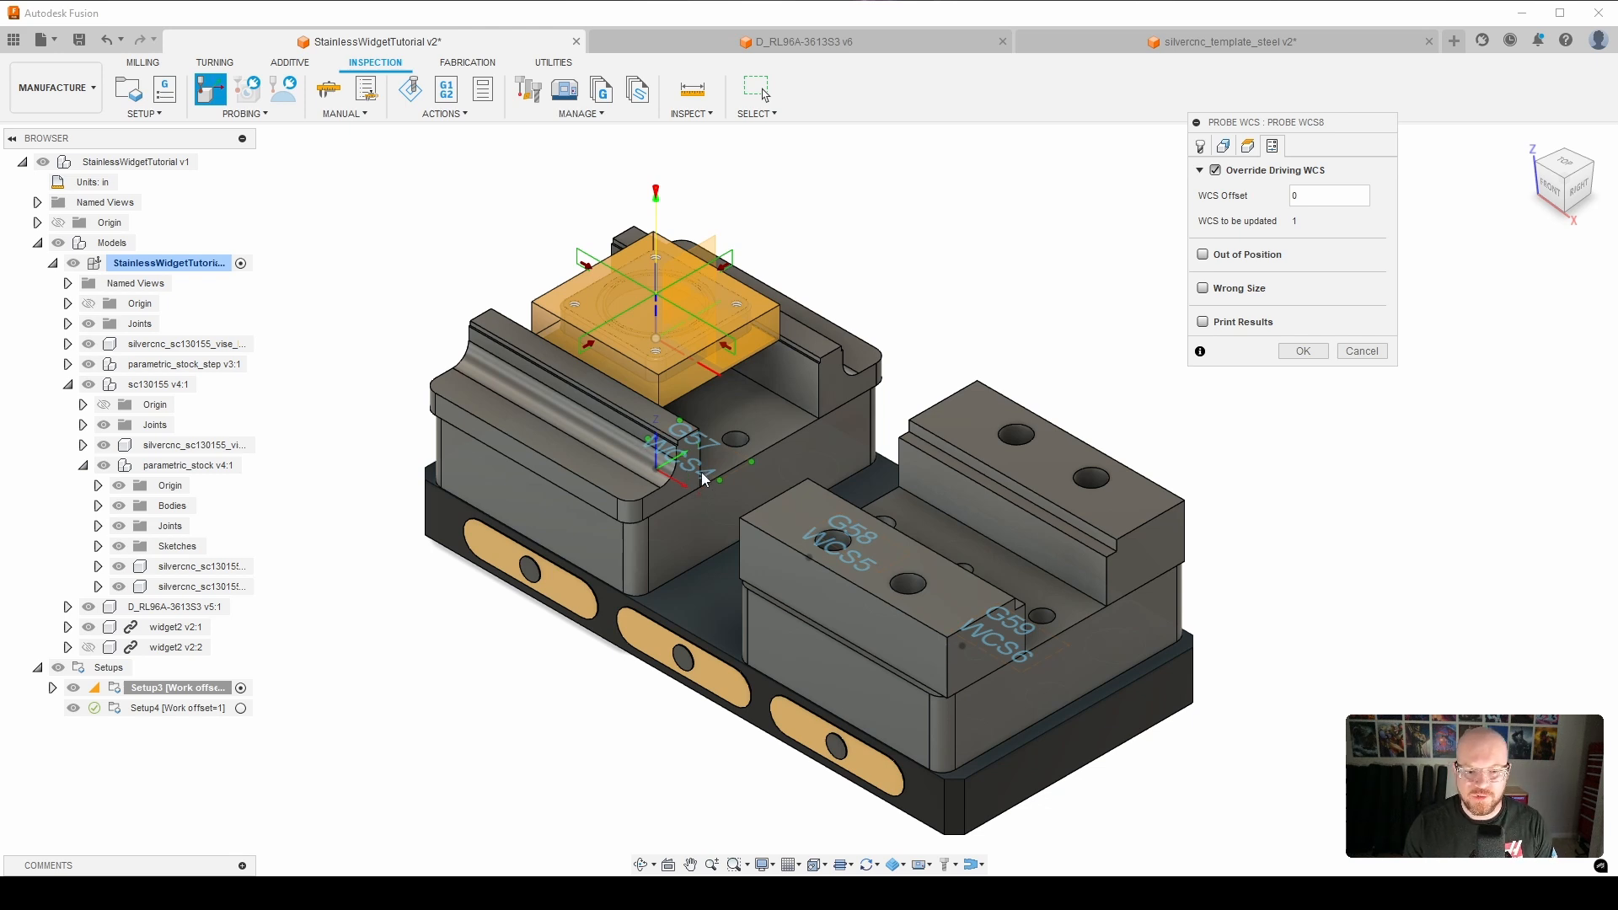
pyautogui.click(1320, 200)
pyautogui.press('BackSpace')
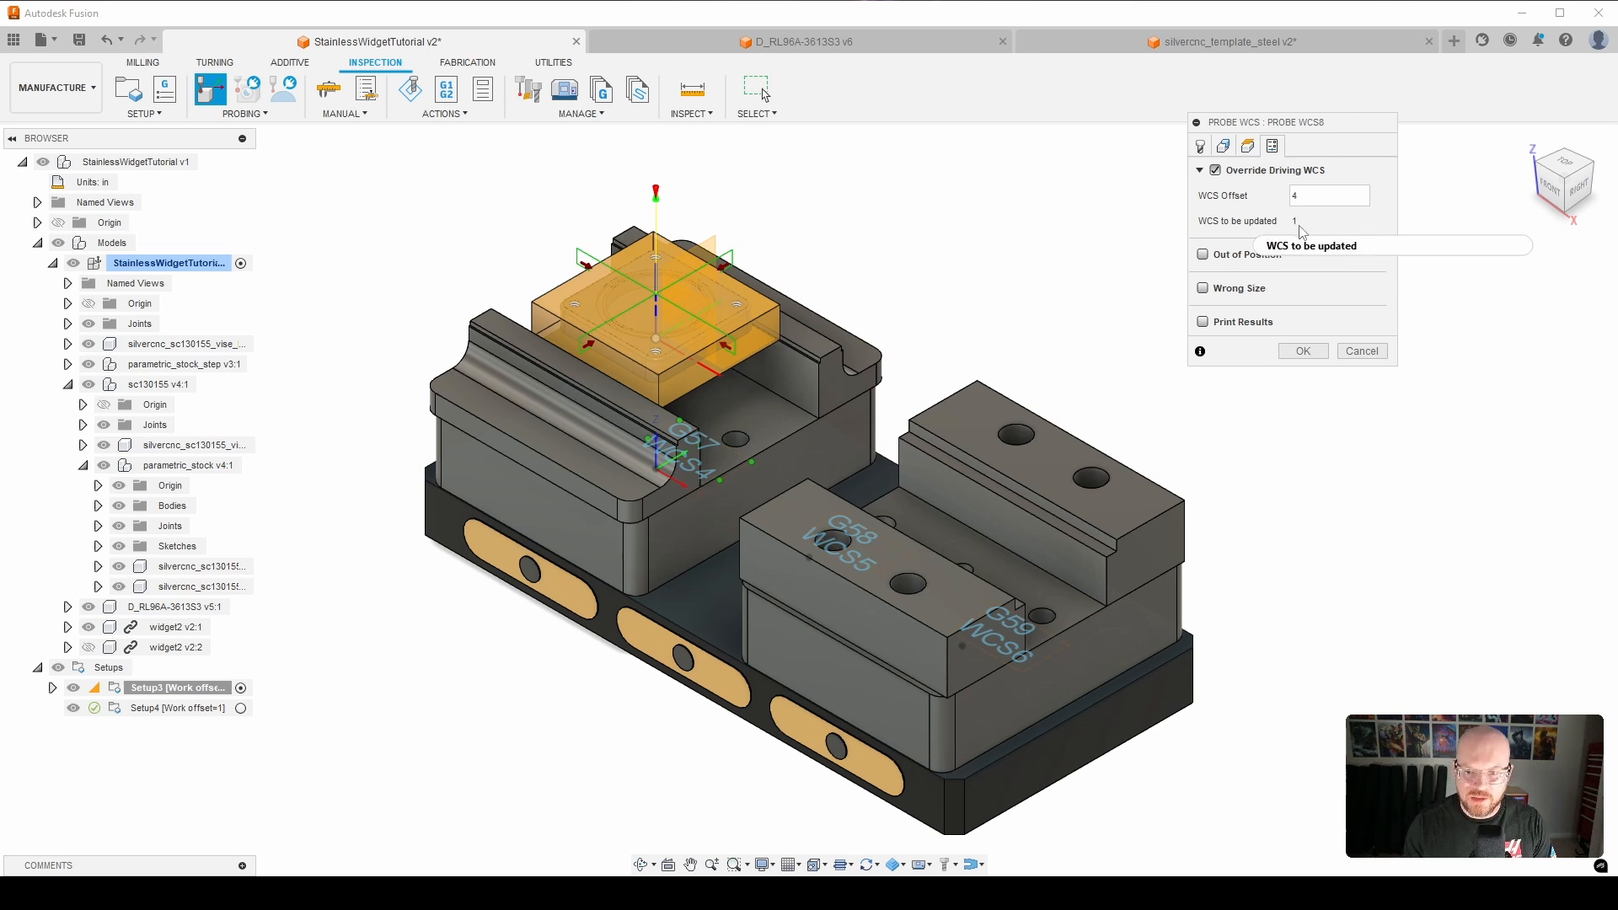
pyautogui.click(1320, 203)
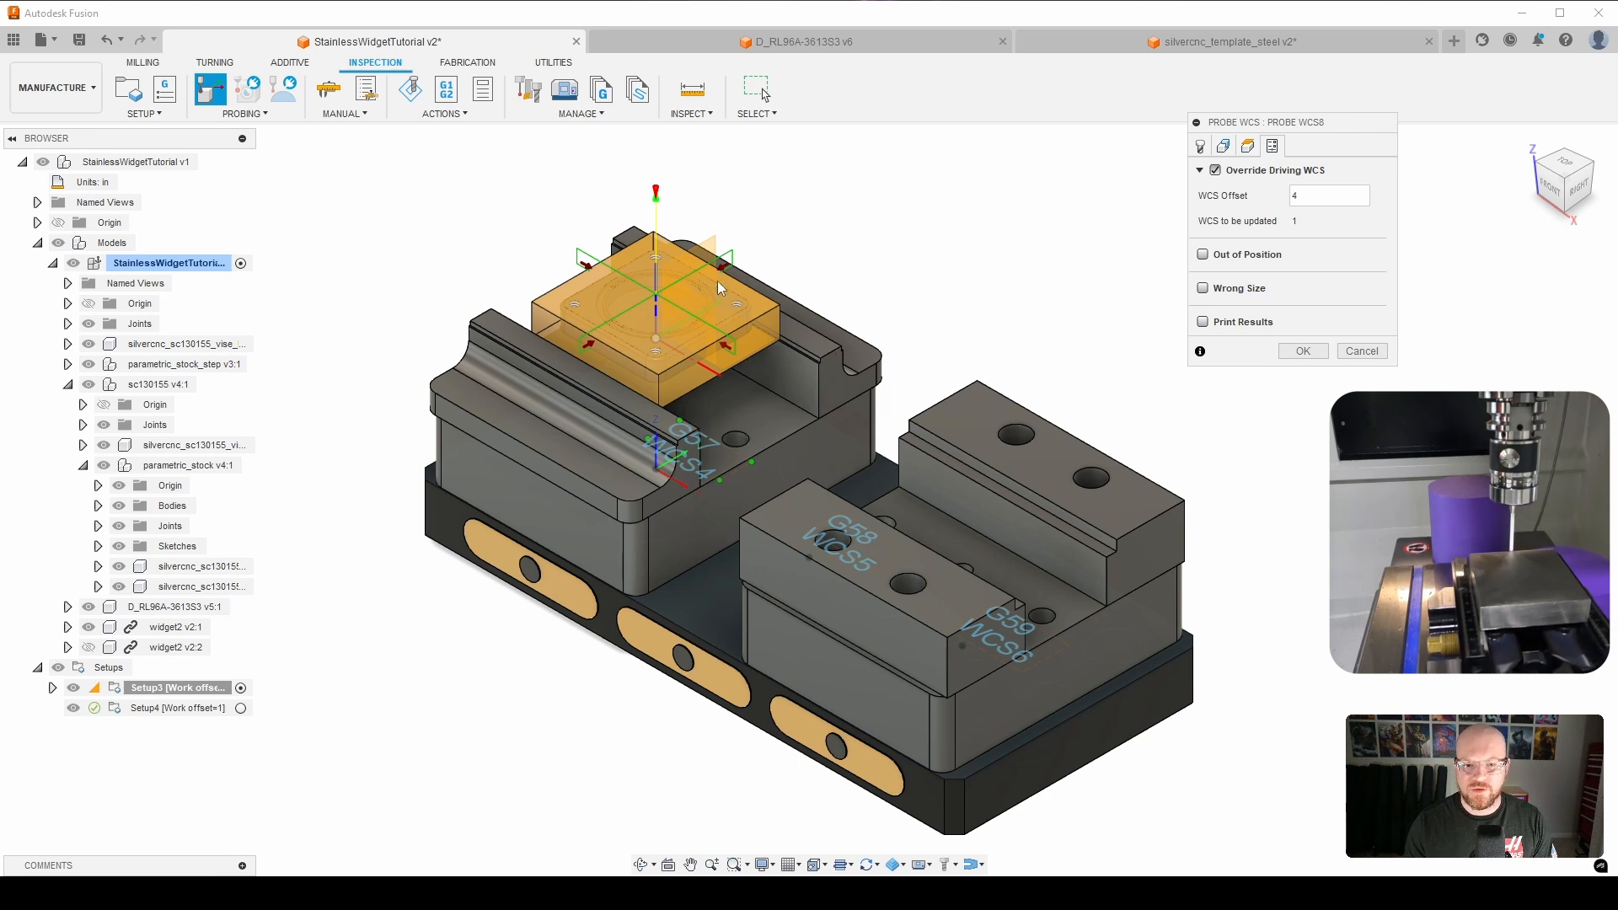
pyautogui.click(1303, 352)
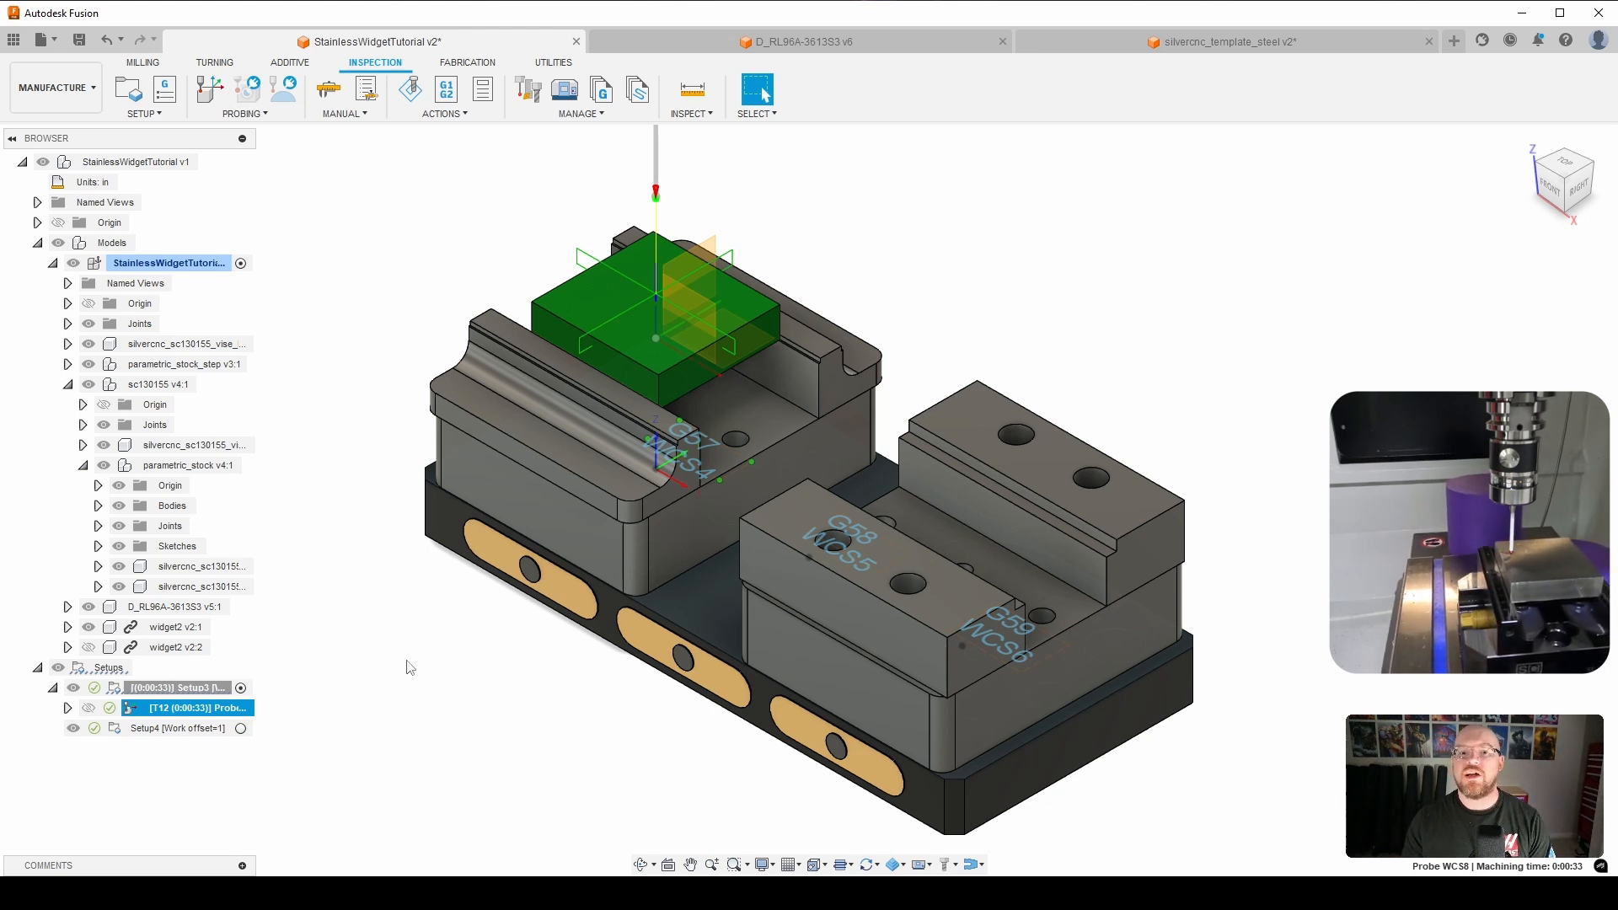
# Step: Examine the probing operation's post properties, including the custom on-open G-code, and close the NC program settings without posting
pyautogui.rightClick(213, 708)
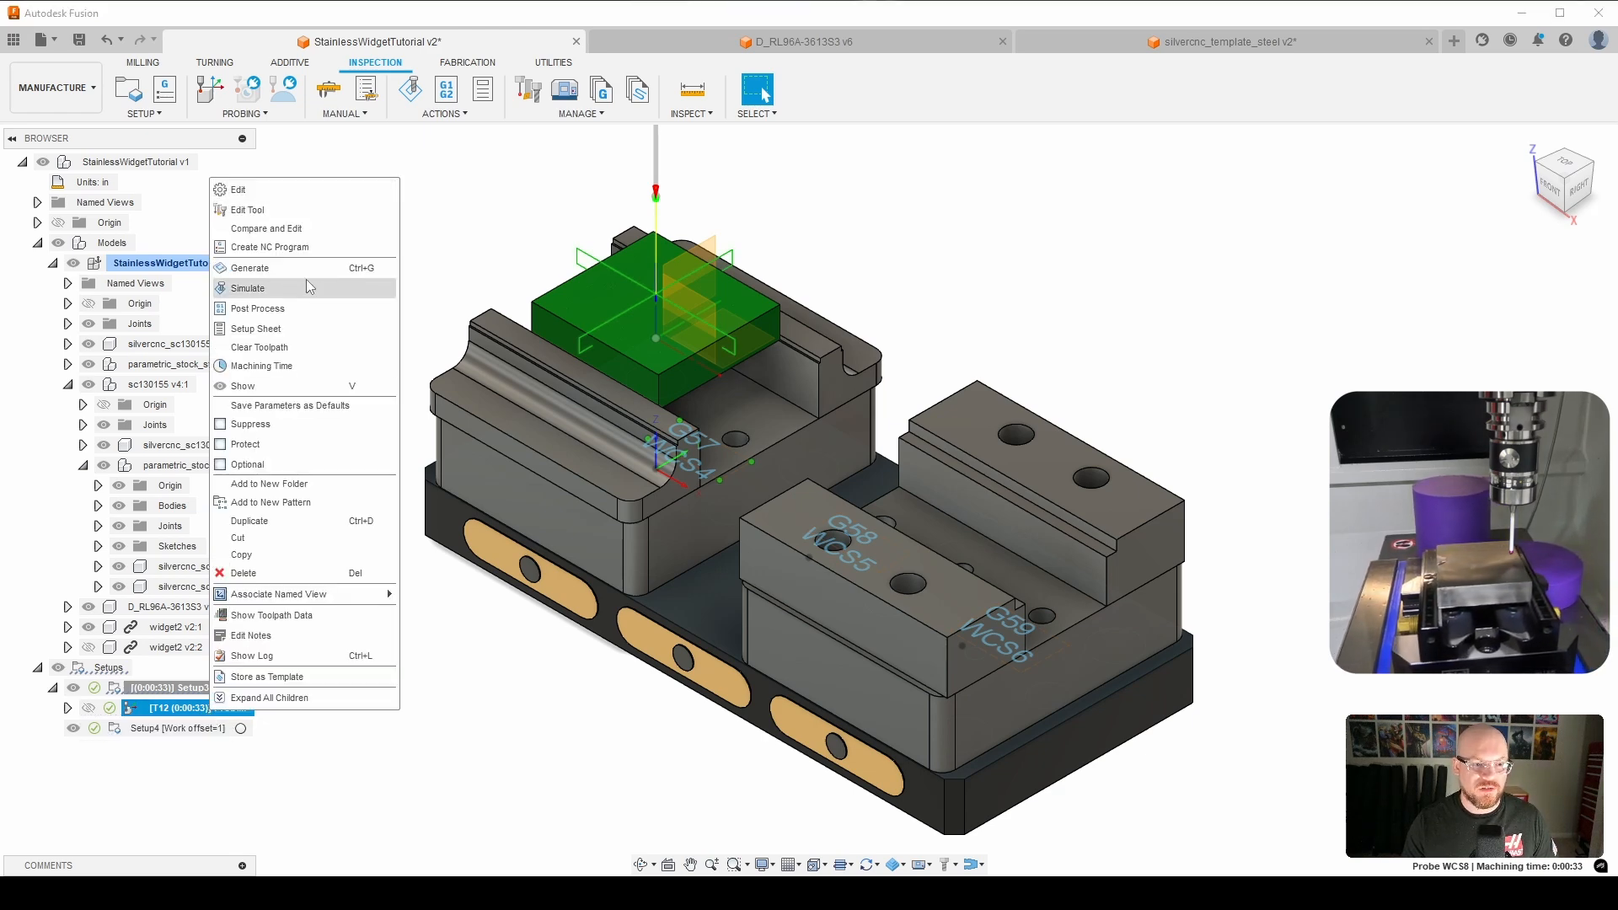
pyautogui.click(307, 309)
pyautogui.moveTo(694, 118); pyautogui.dragTo(1278, 327)
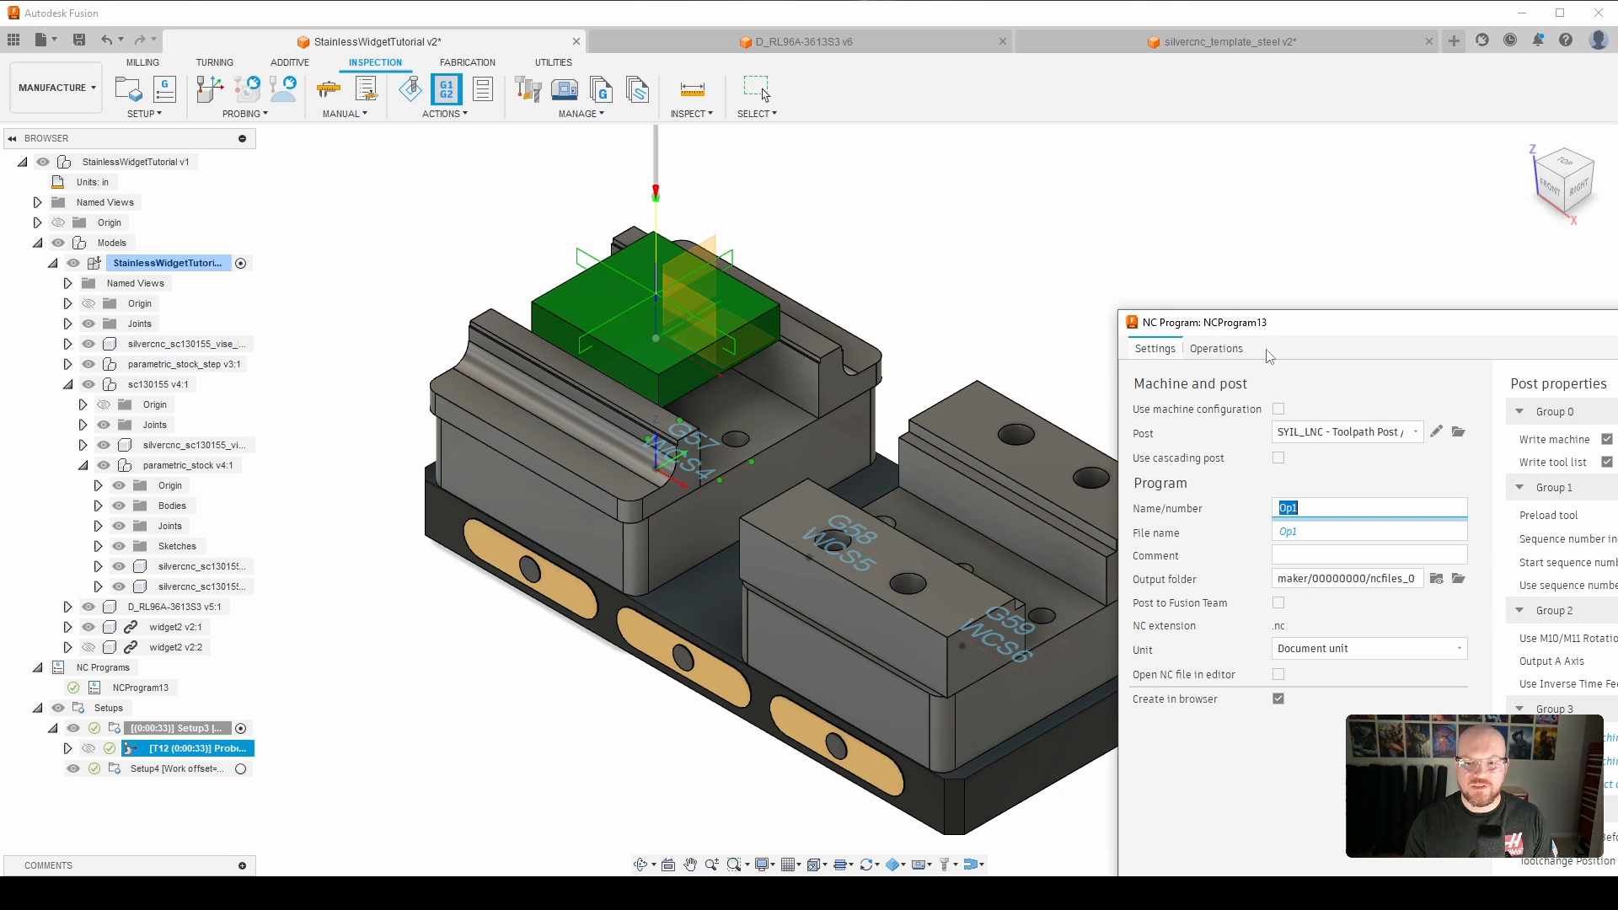
pyautogui.moveTo(1309, 330); pyautogui.dragTo(609, 141)
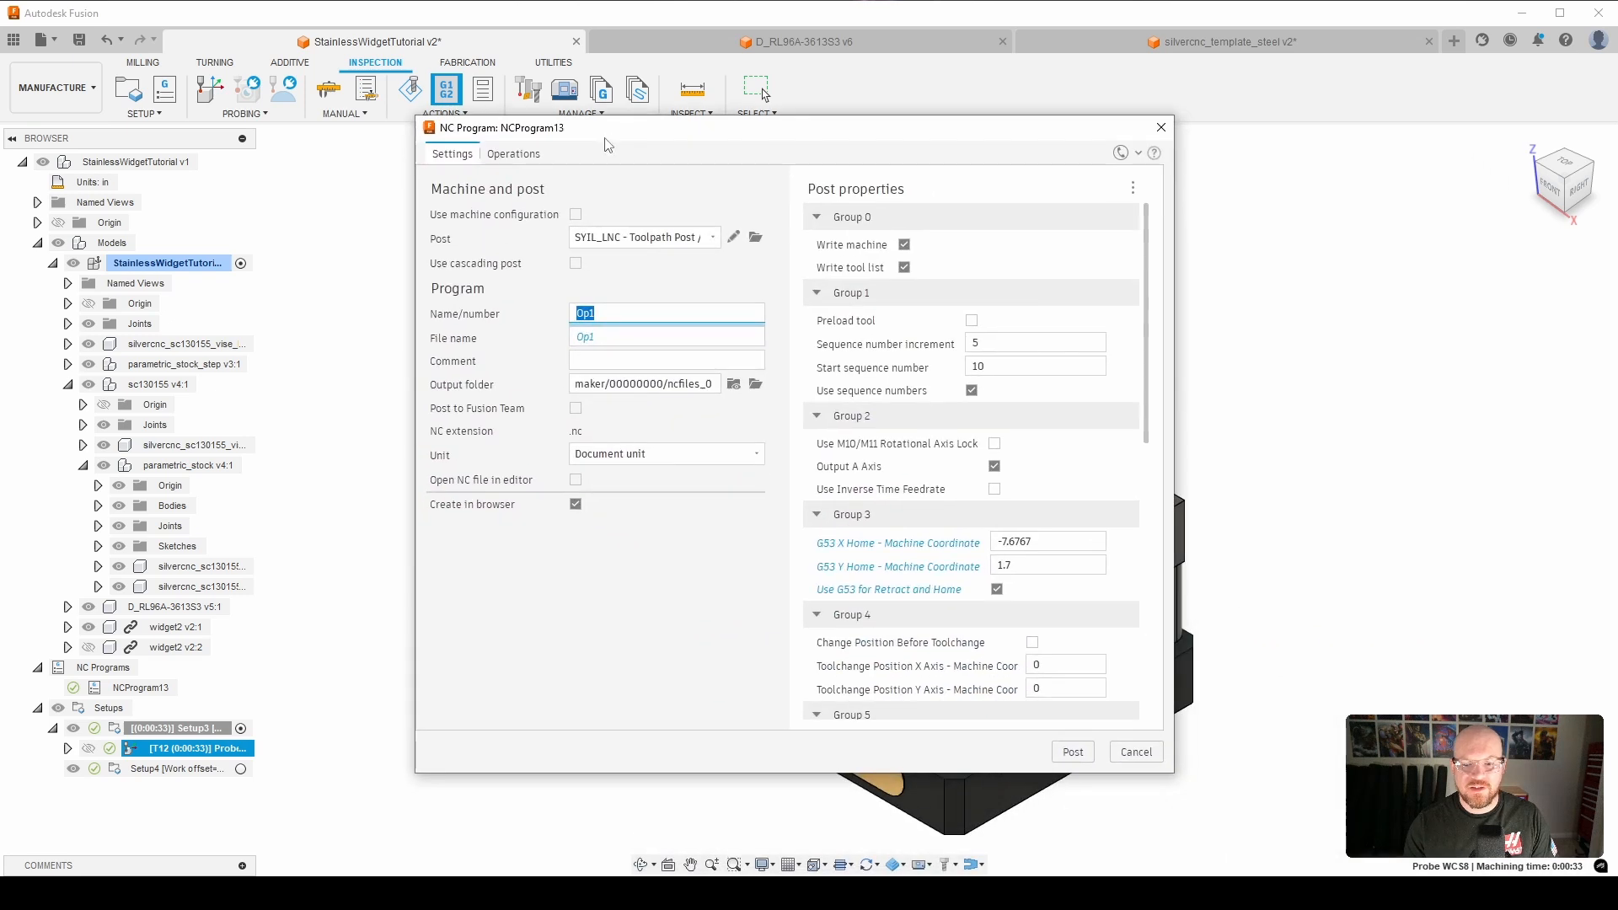
pyautogui.scroll(-3, 1002, 326)
pyautogui.scroll(-1, 1093, 423)
pyautogui.click(1081, 594)
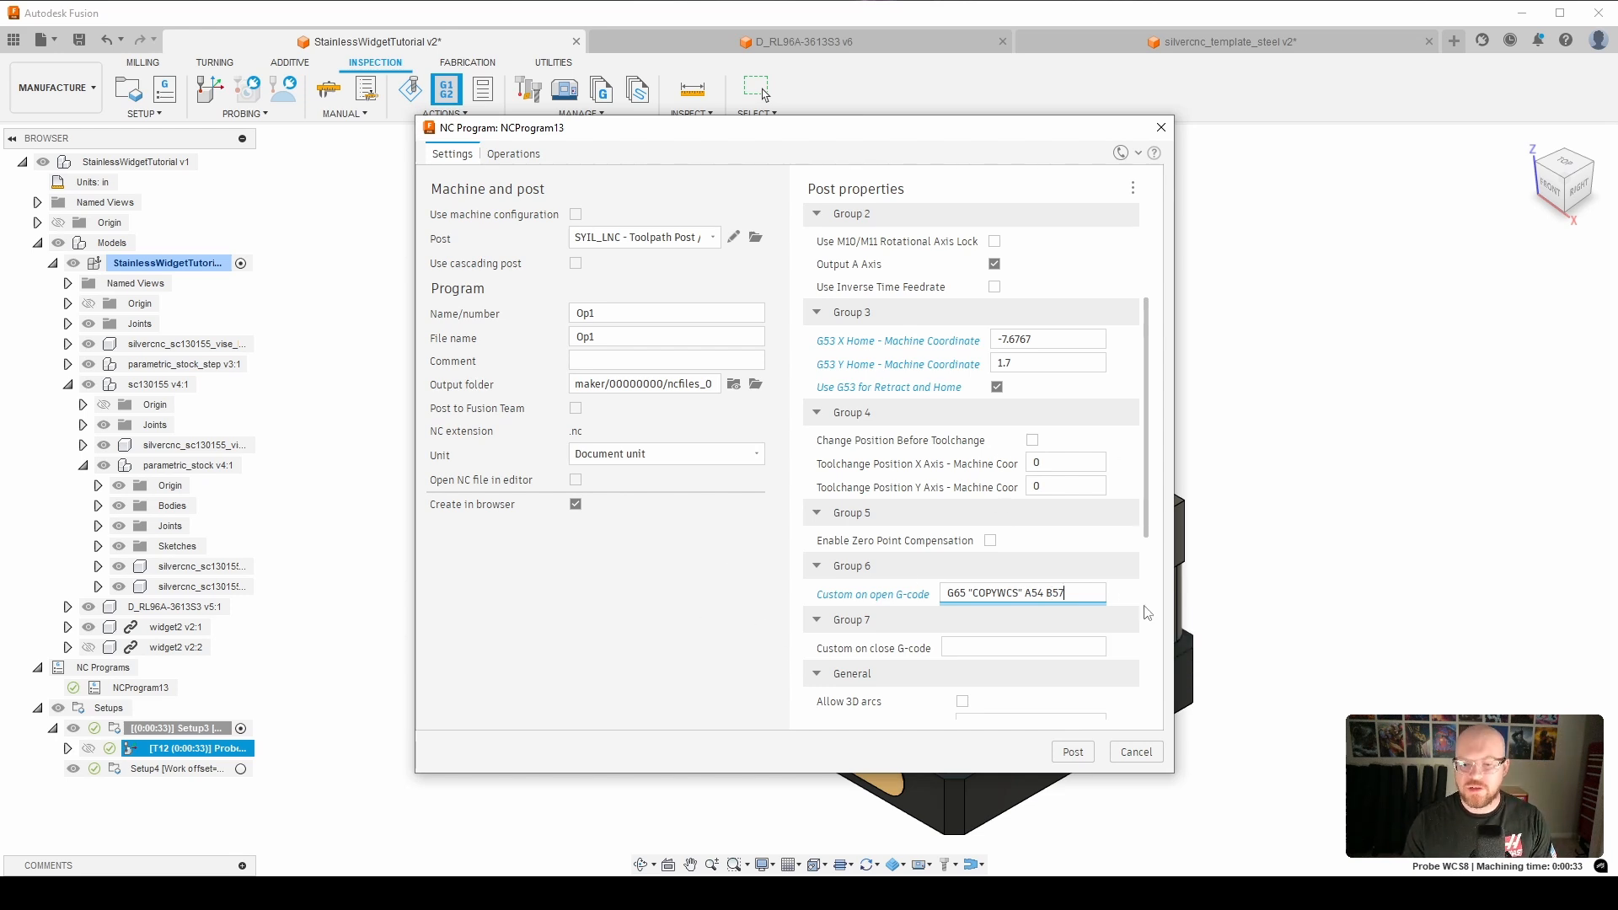
pyautogui.click(1136, 751)
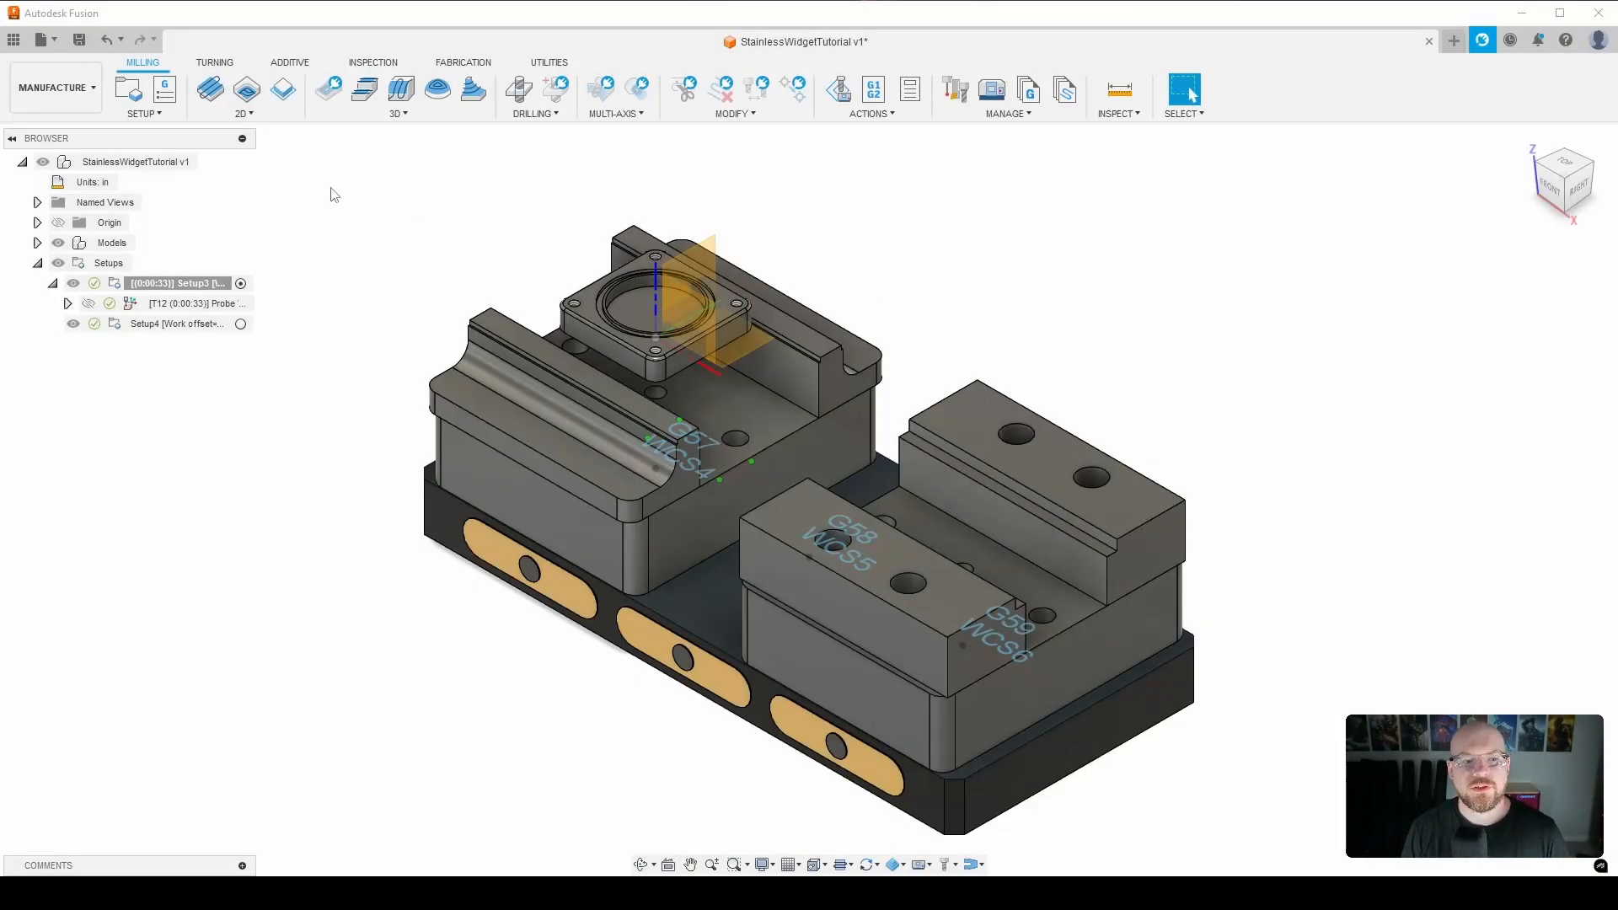
# Step: Start a 2D Face operation in Setup3 using tool 1, the 2 in Haas High feed face mill
pyautogui.click(210, 91)
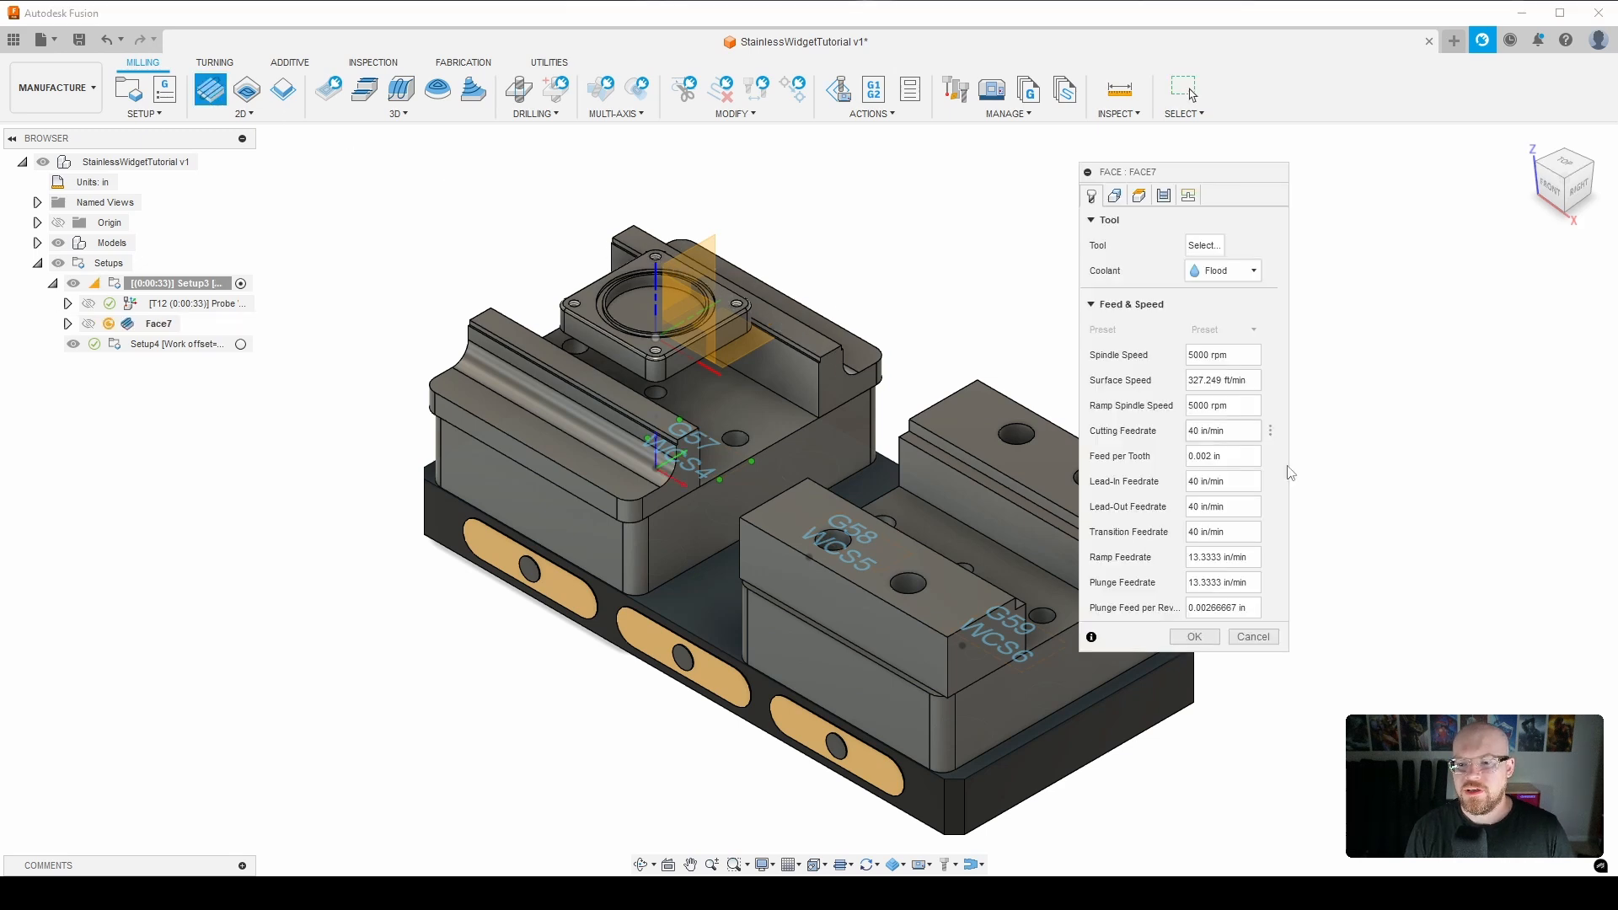
pyautogui.click(1201, 246)
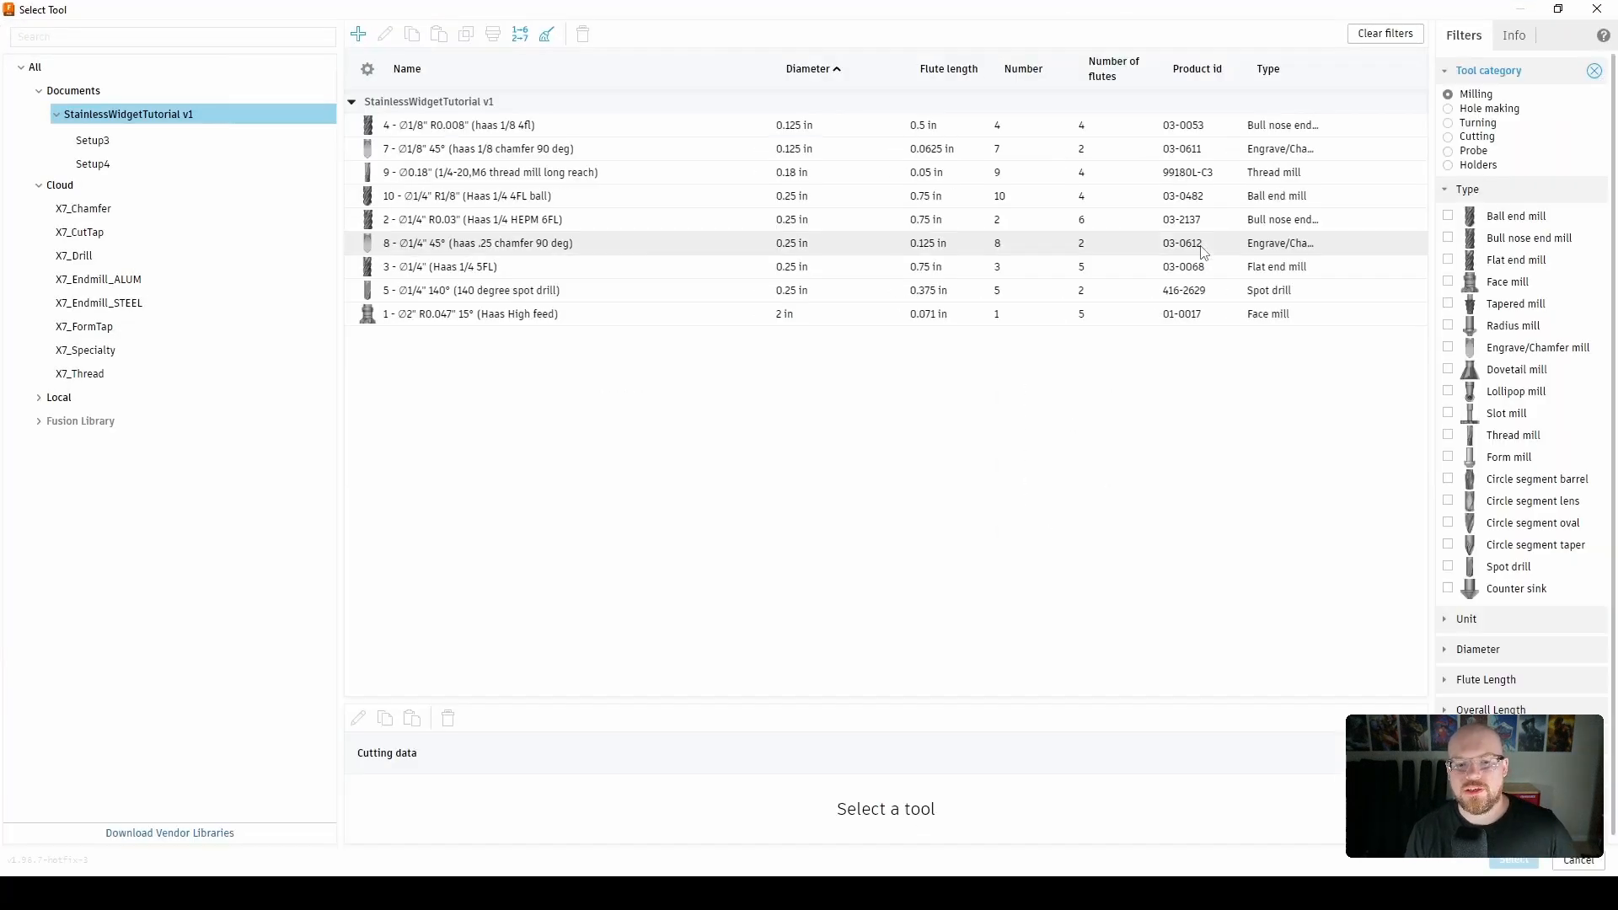
pyautogui.click(593, 315)
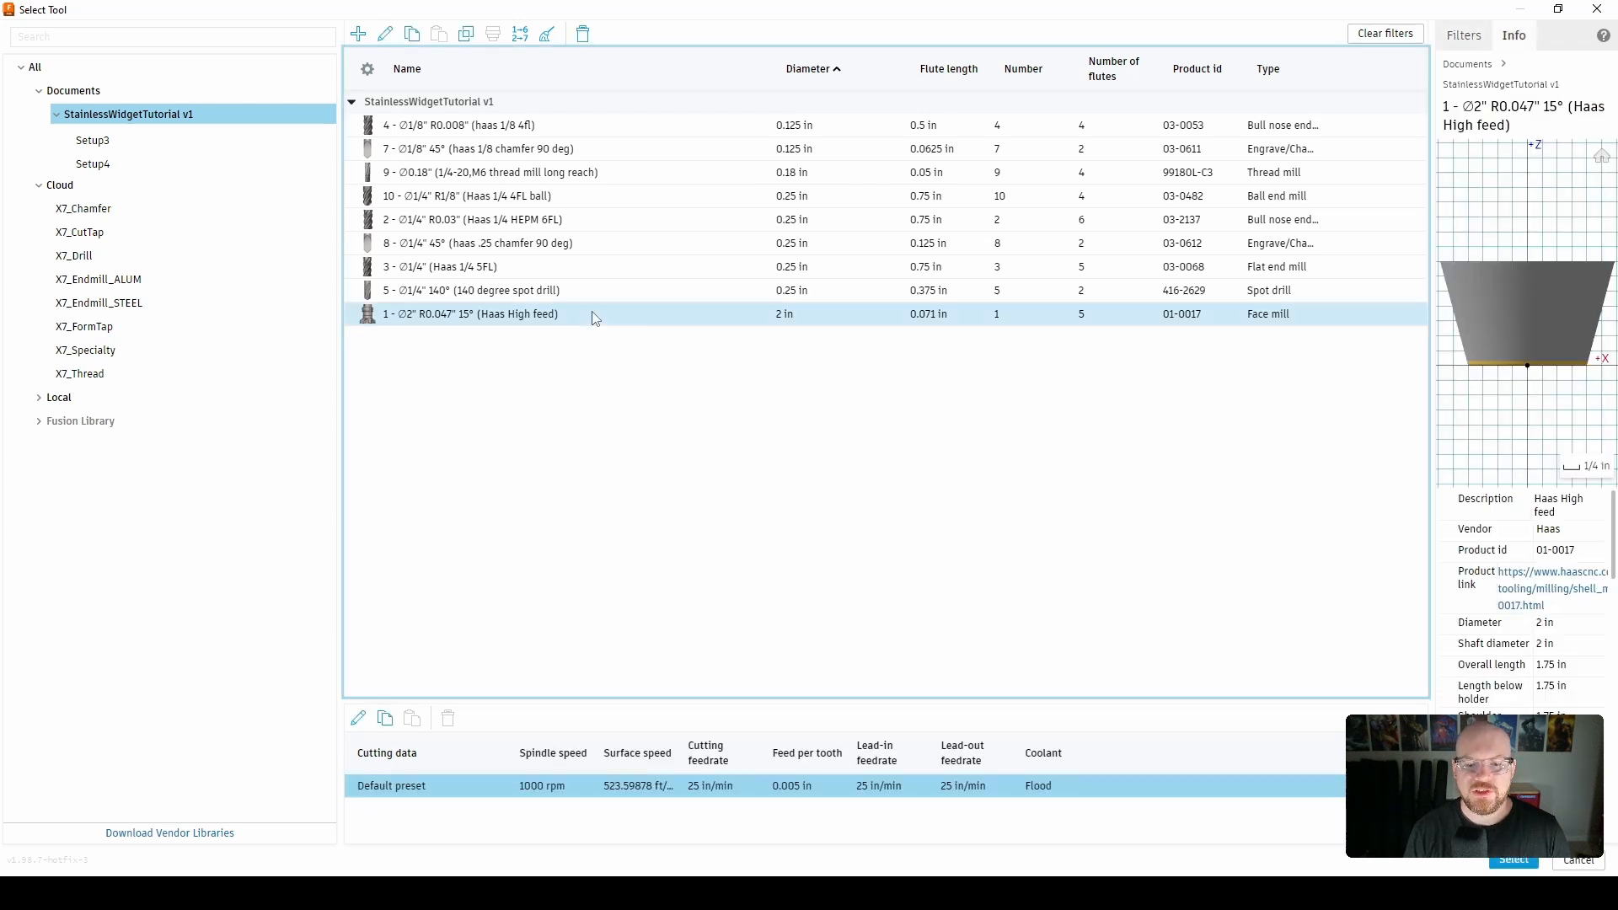
pyautogui.click(1509, 861)
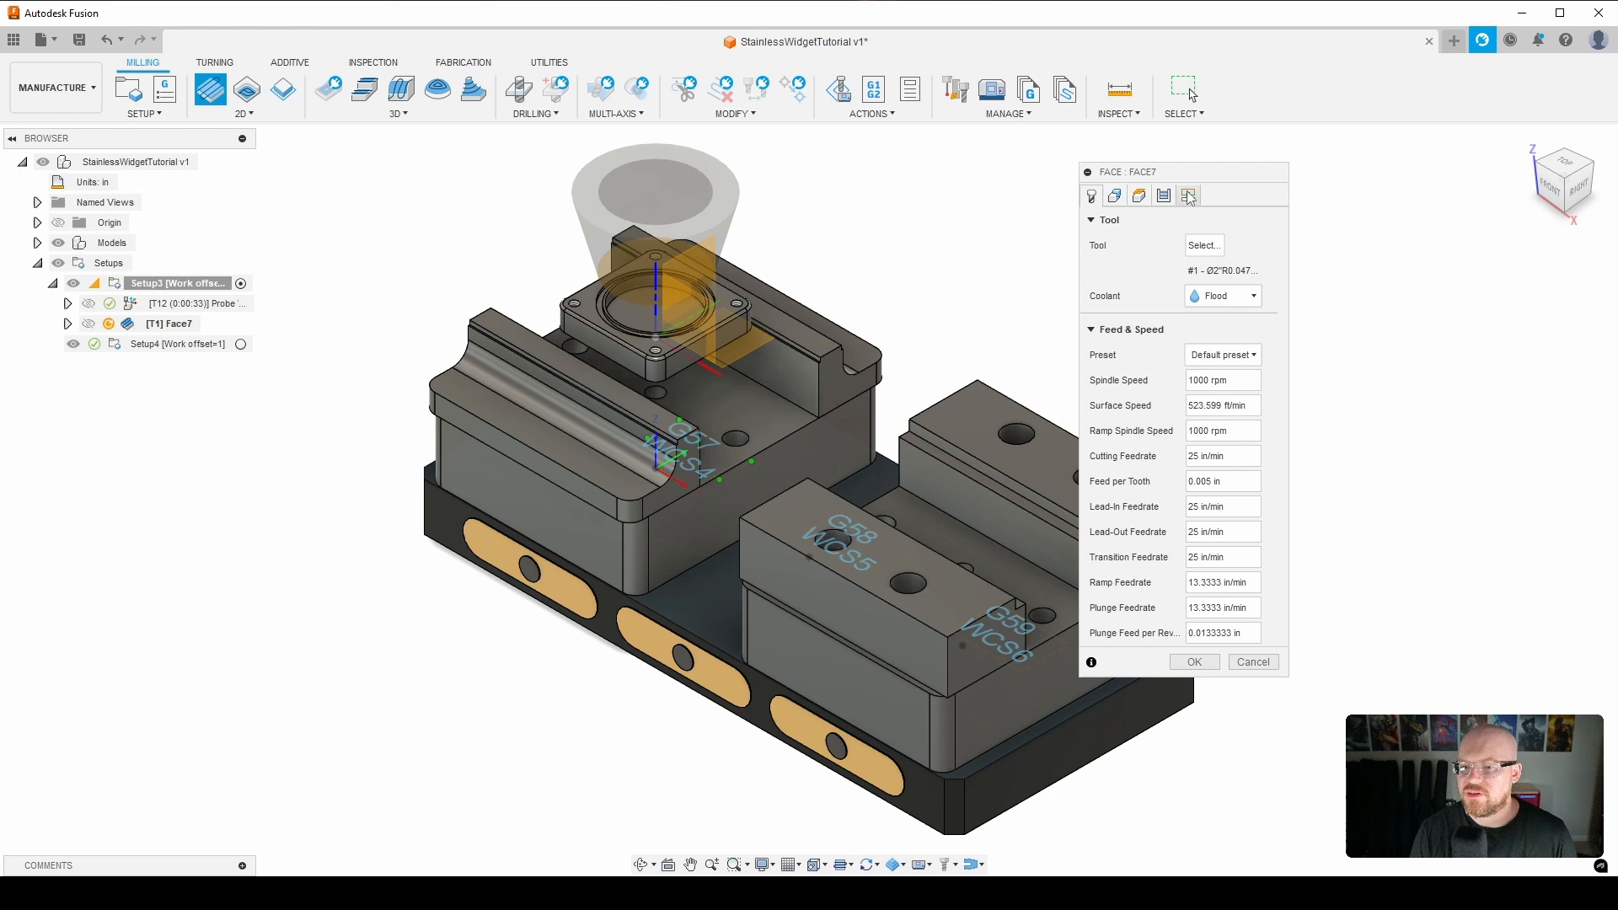
# Step: Set the facing stepover to 0.75 in and generate the Face toolpath
pyautogui.click(1164, 196)
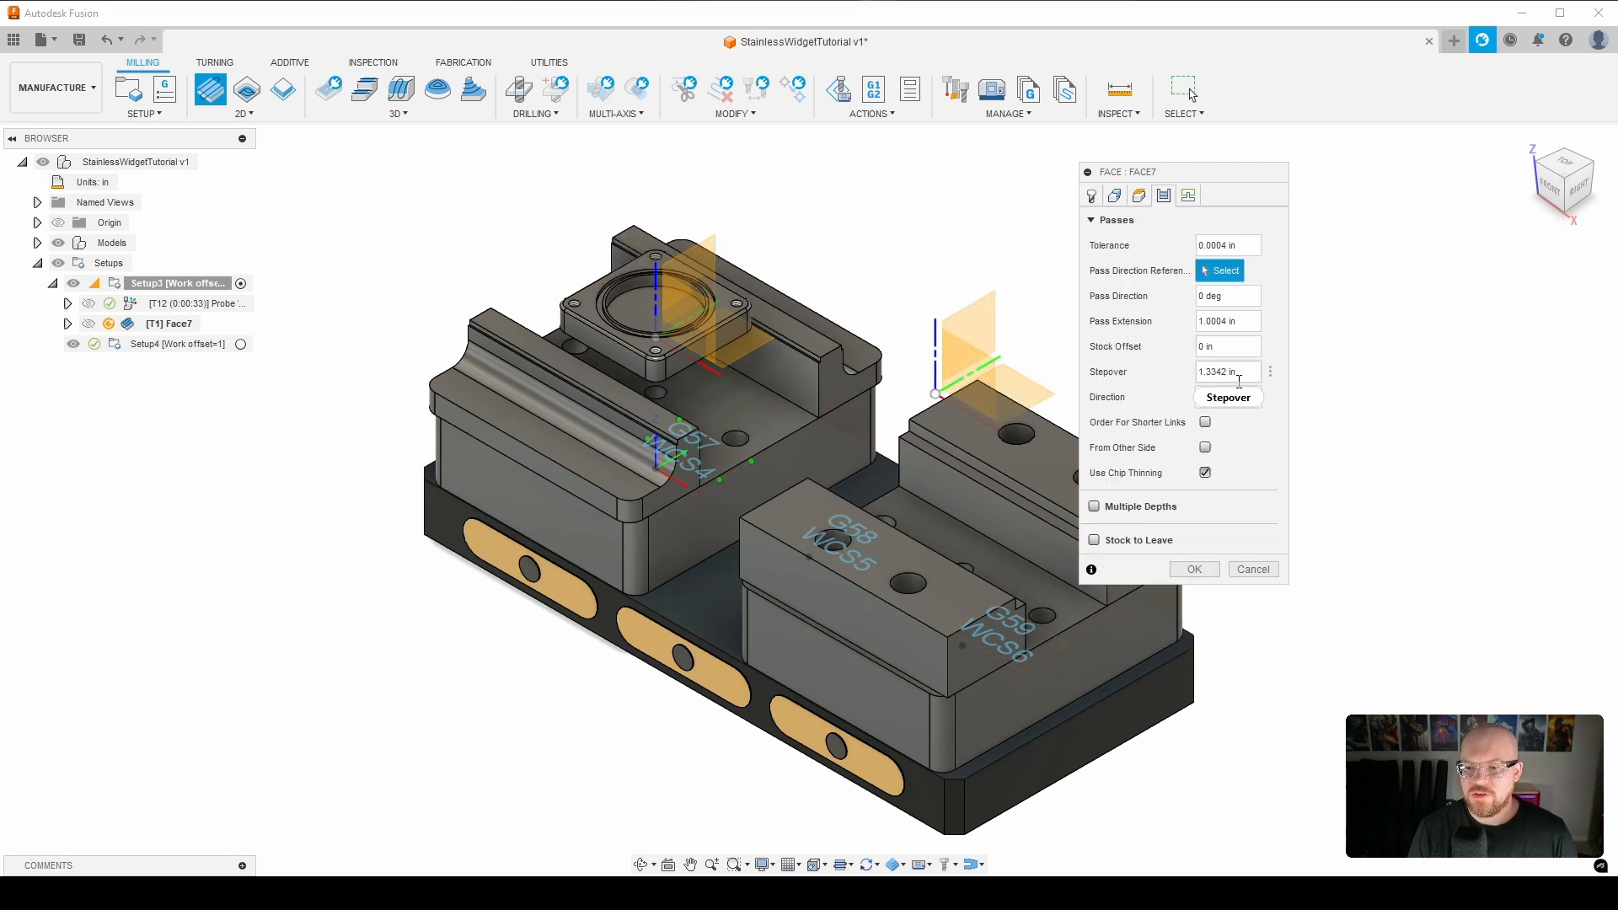
pyautogui.moveTo(1238, 373); pyautogui.dragTo(1199, 374)
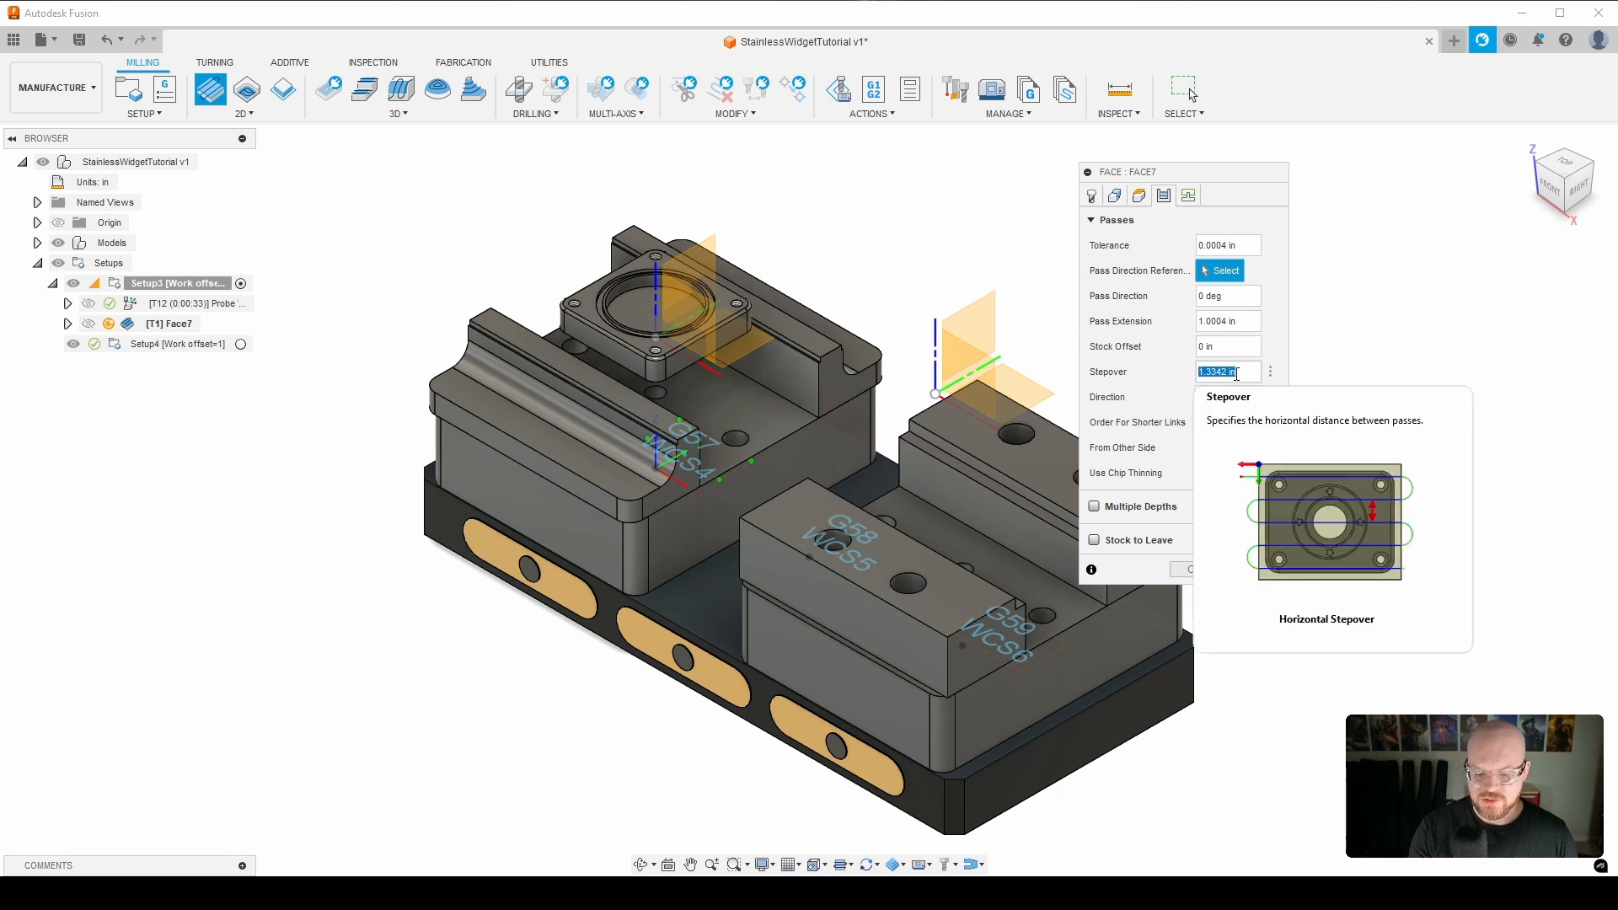
pyautogui.press('BackSpace')
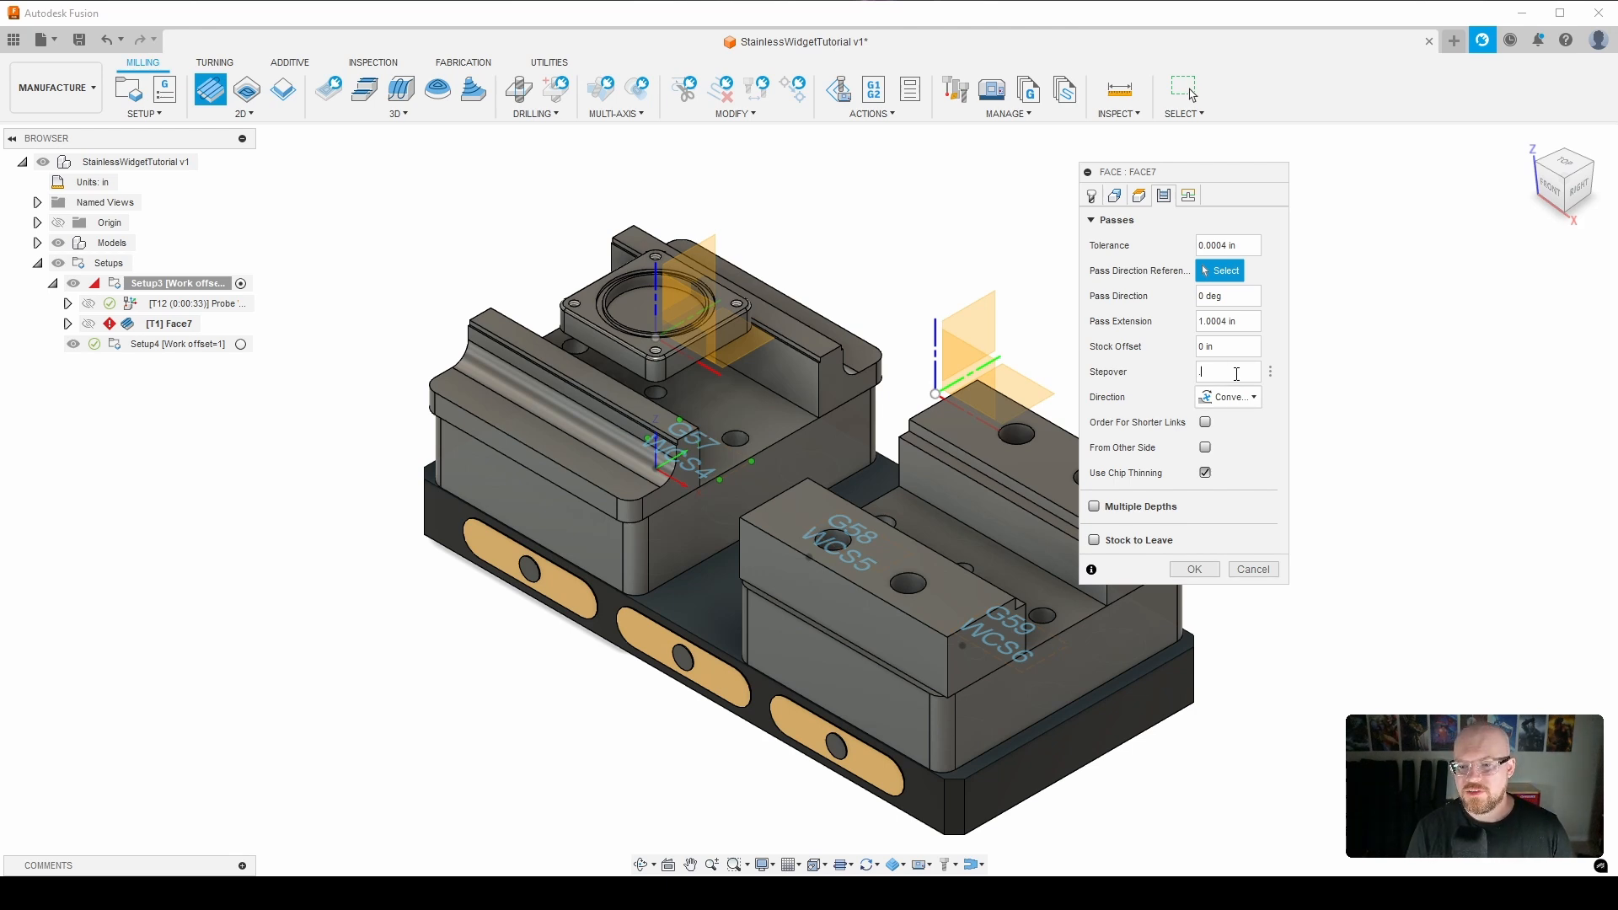
pyautogui.write('.75')
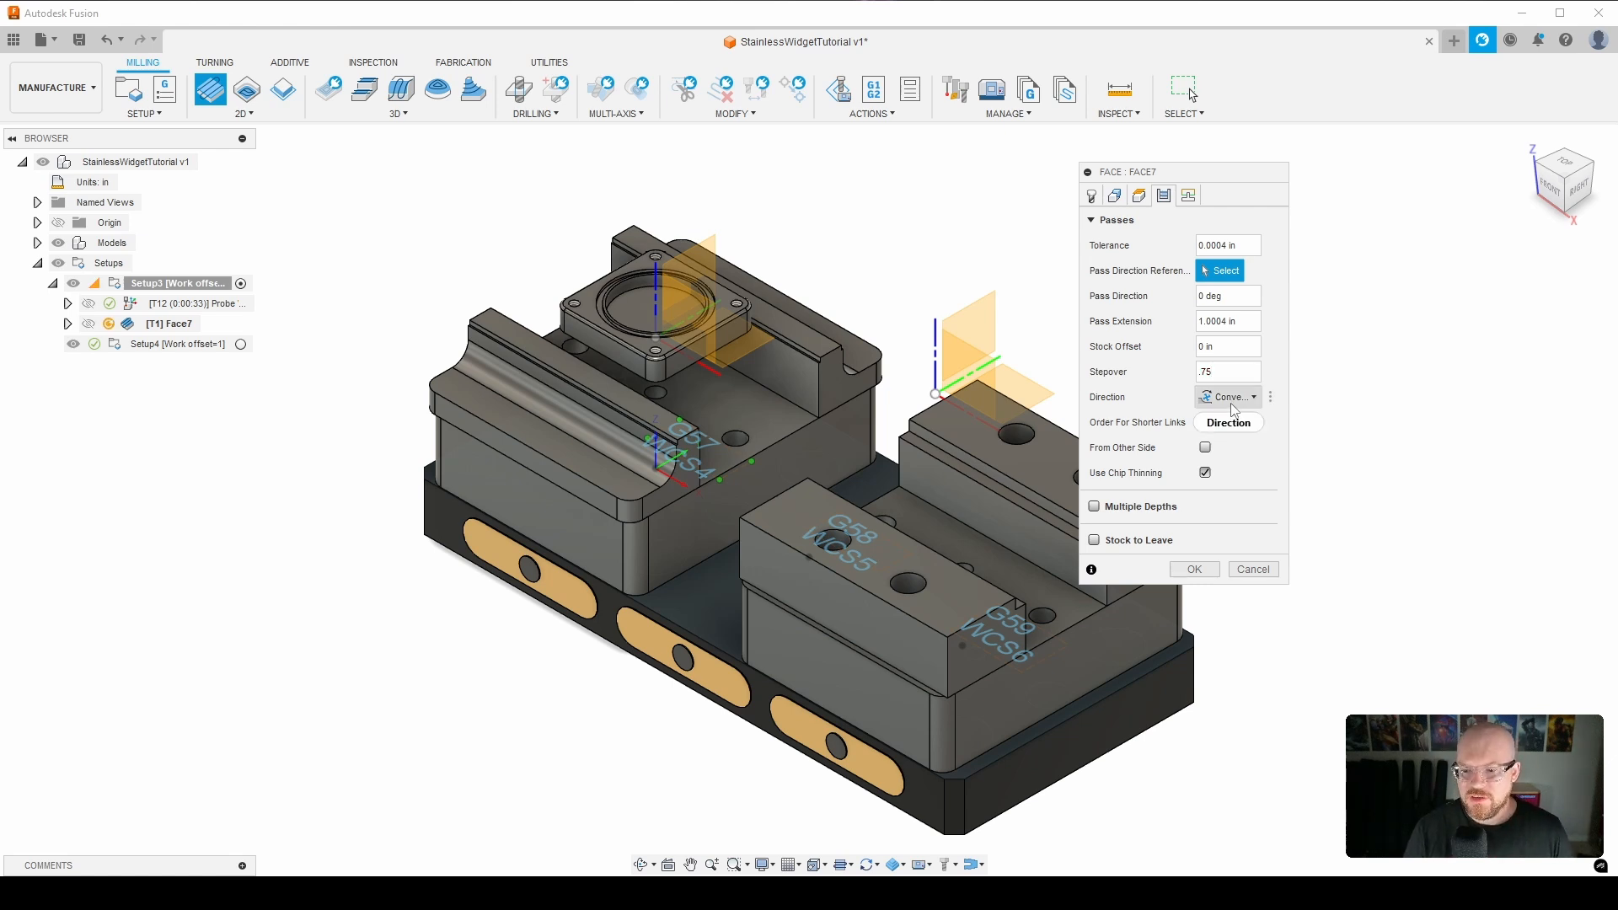
pyautogui.moveTo(1233, 410)
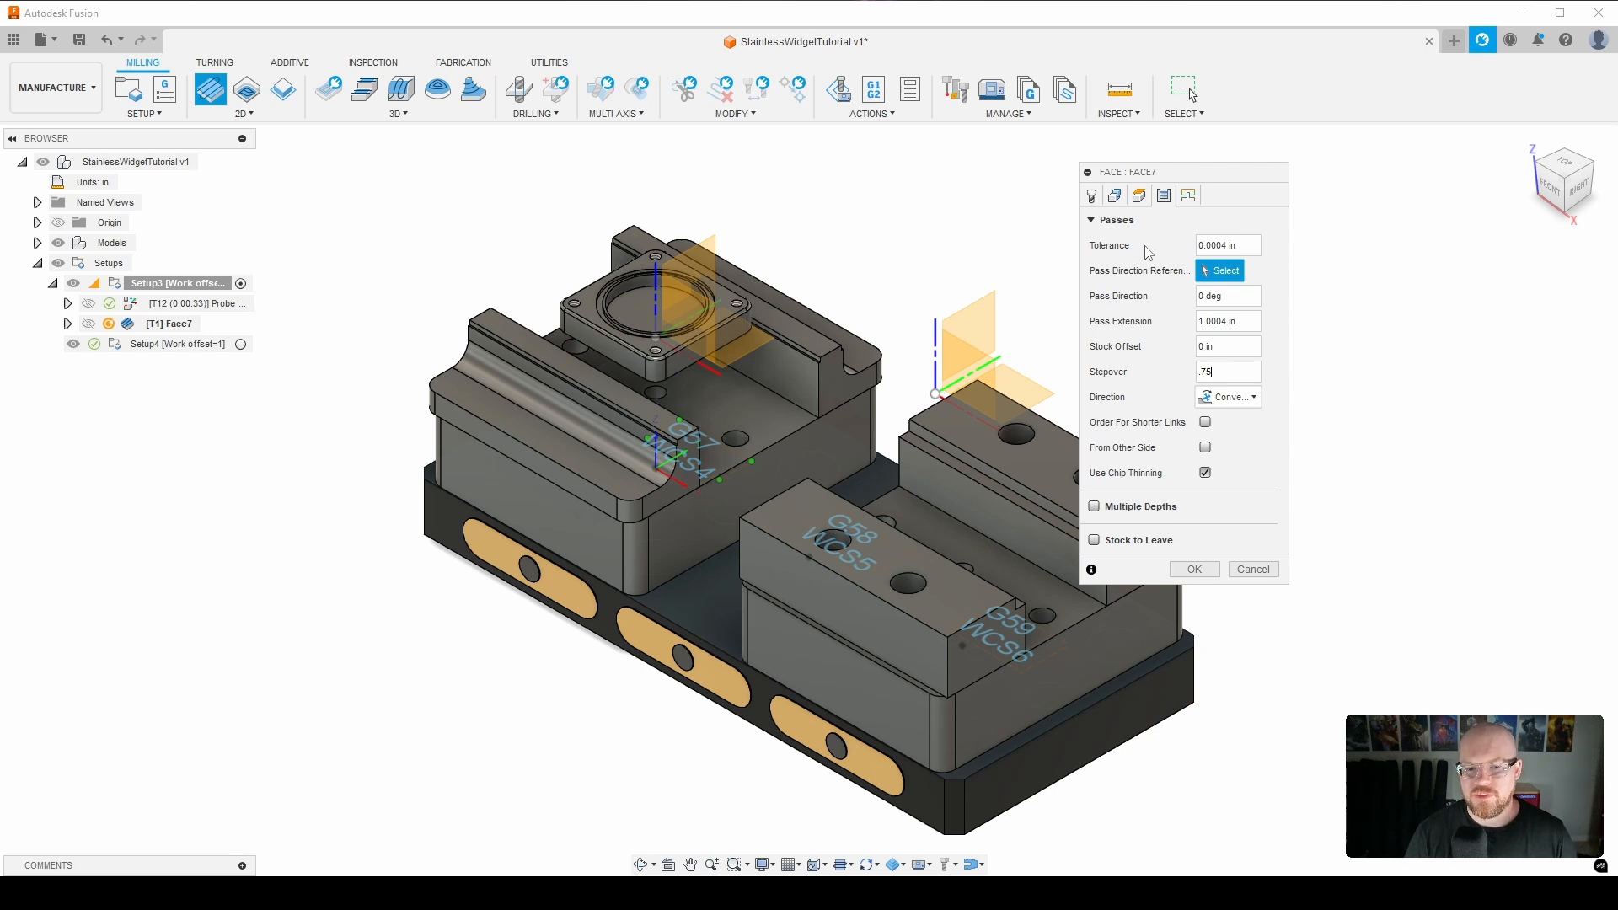
pyautogui.click(1198, 571)
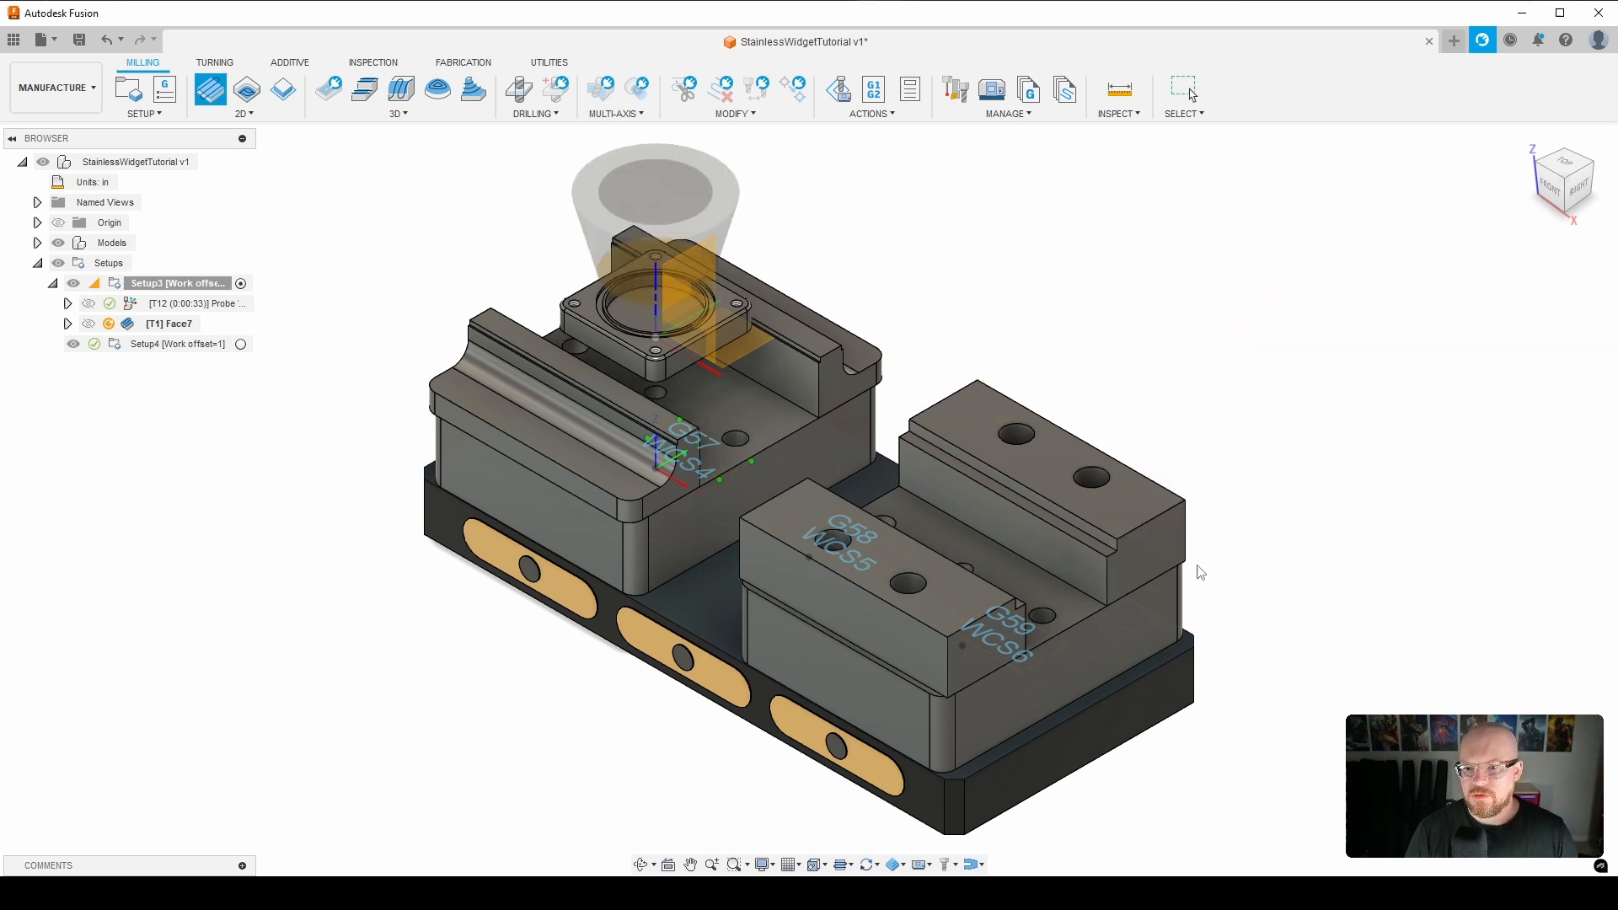
# Step: Simulate the Face operation on the stock from start to finish, then exit the simulation
pyautogui.rightClick(220, 328)
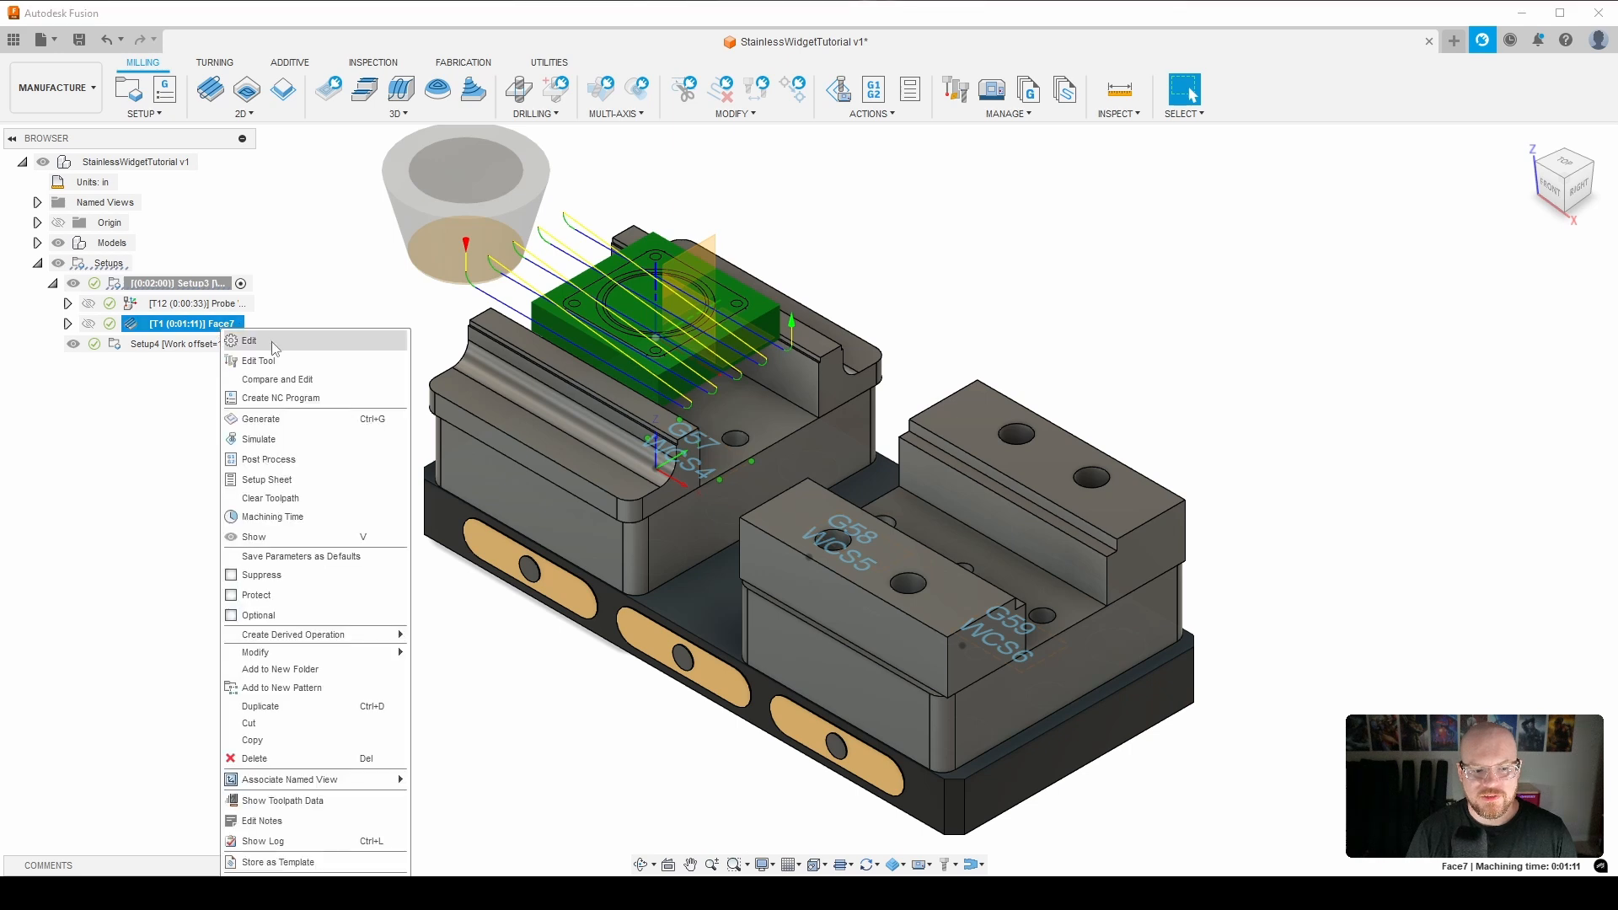
pyautogui.click(287, 438)
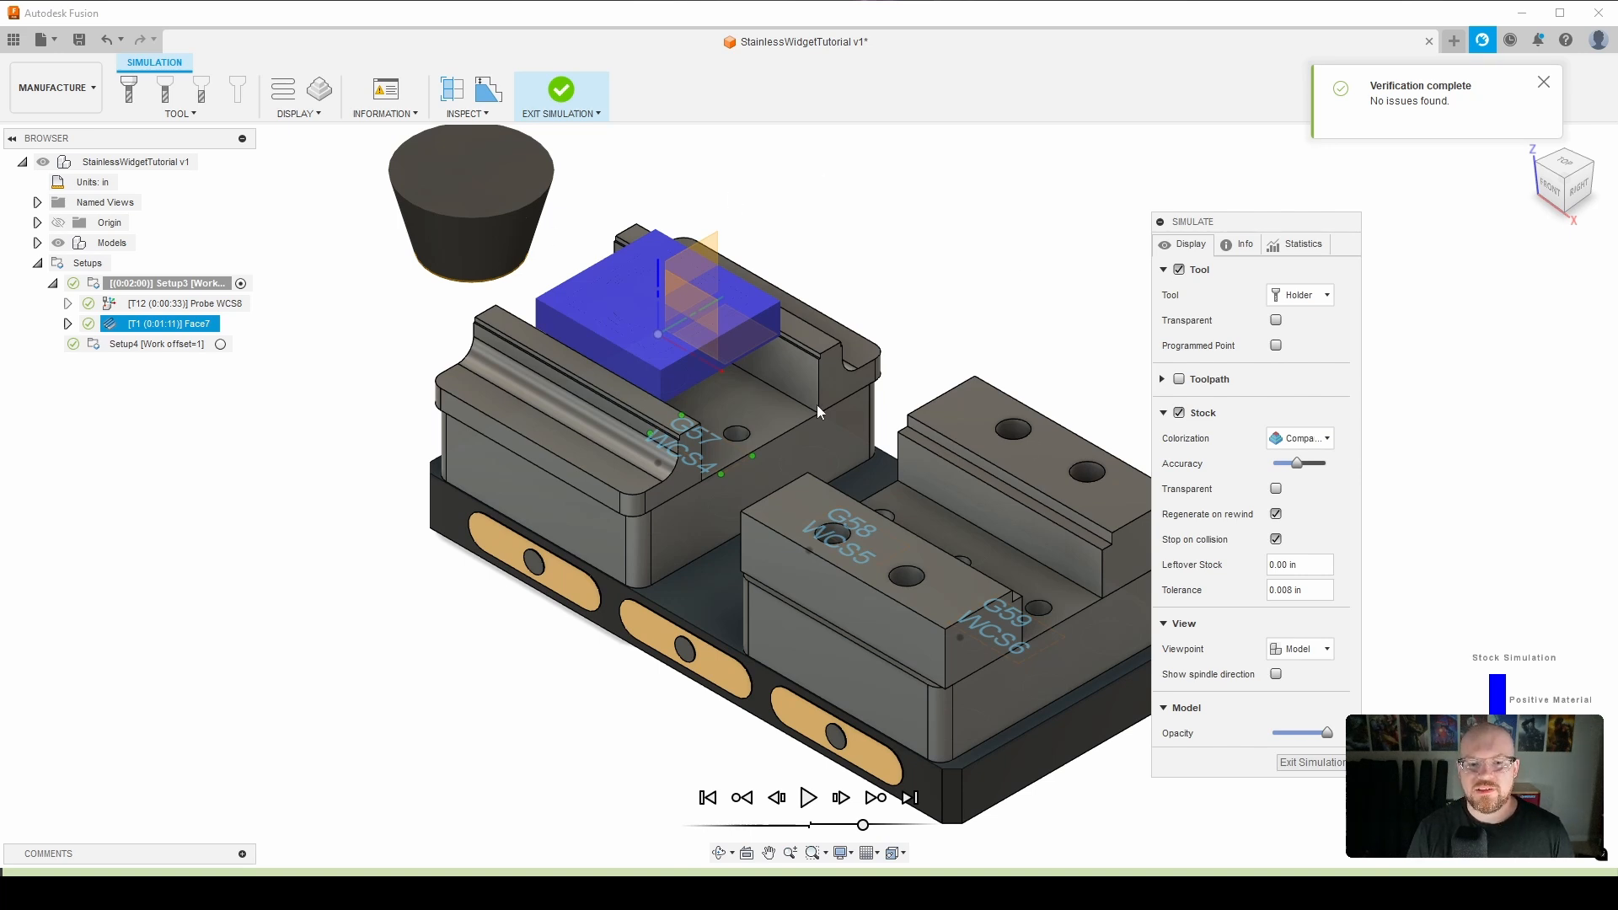
pyautogui.moveTo(1272, 226); pyautogui.dragTo(1198, 187)
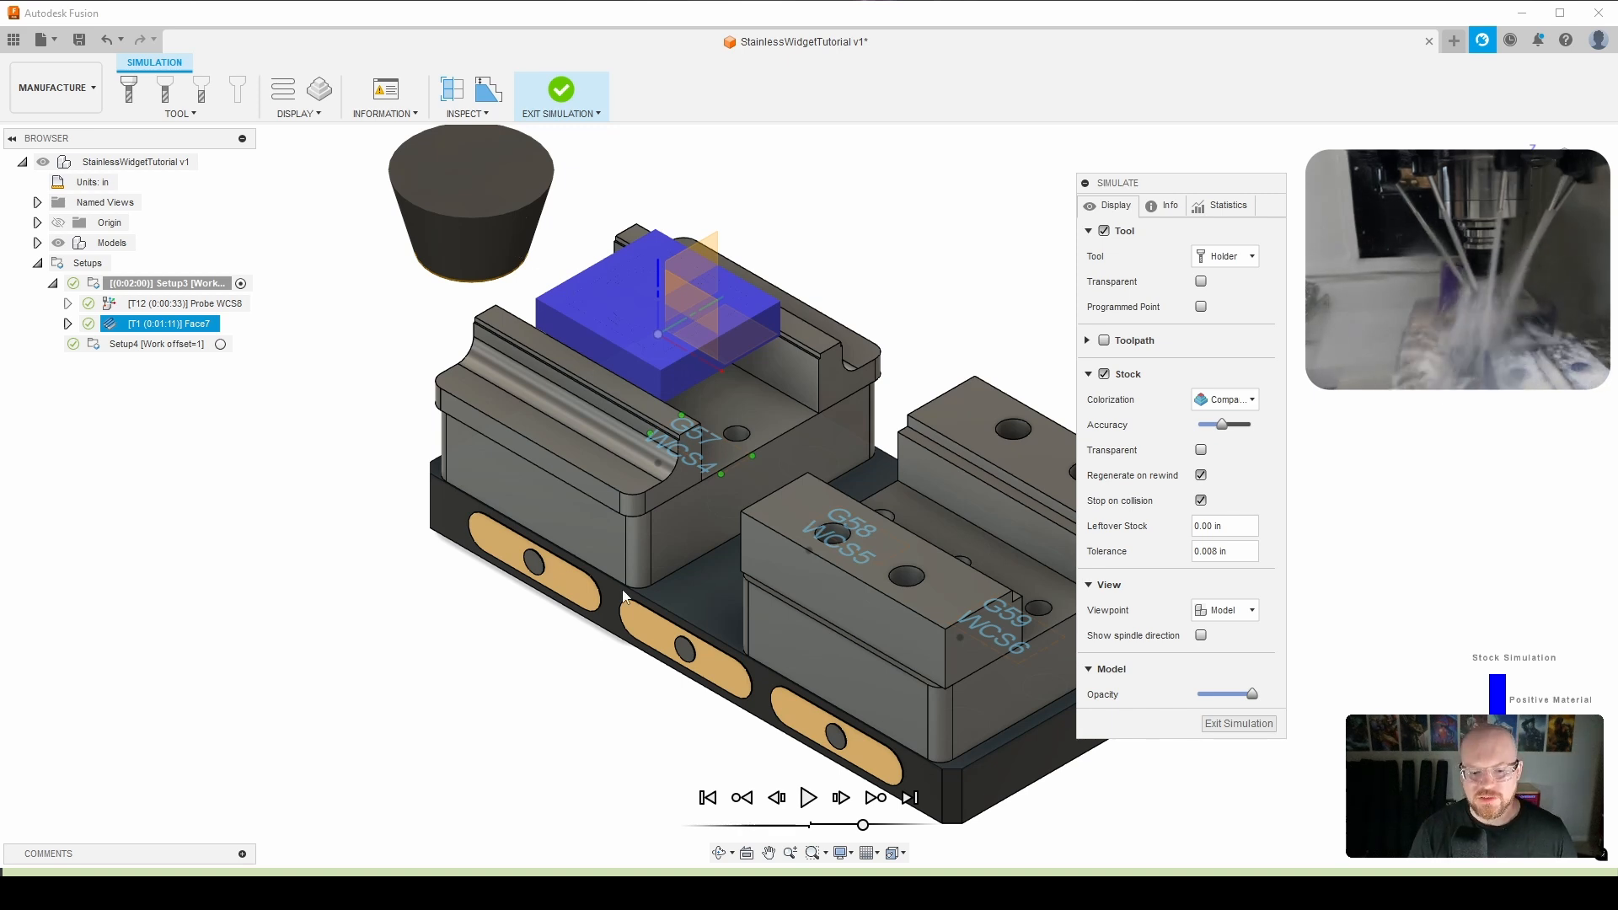
pyautogui.moveTo(21, 871)
pyautogui.moveTo(7, 873); pyautogui.dragTo(409, 870)
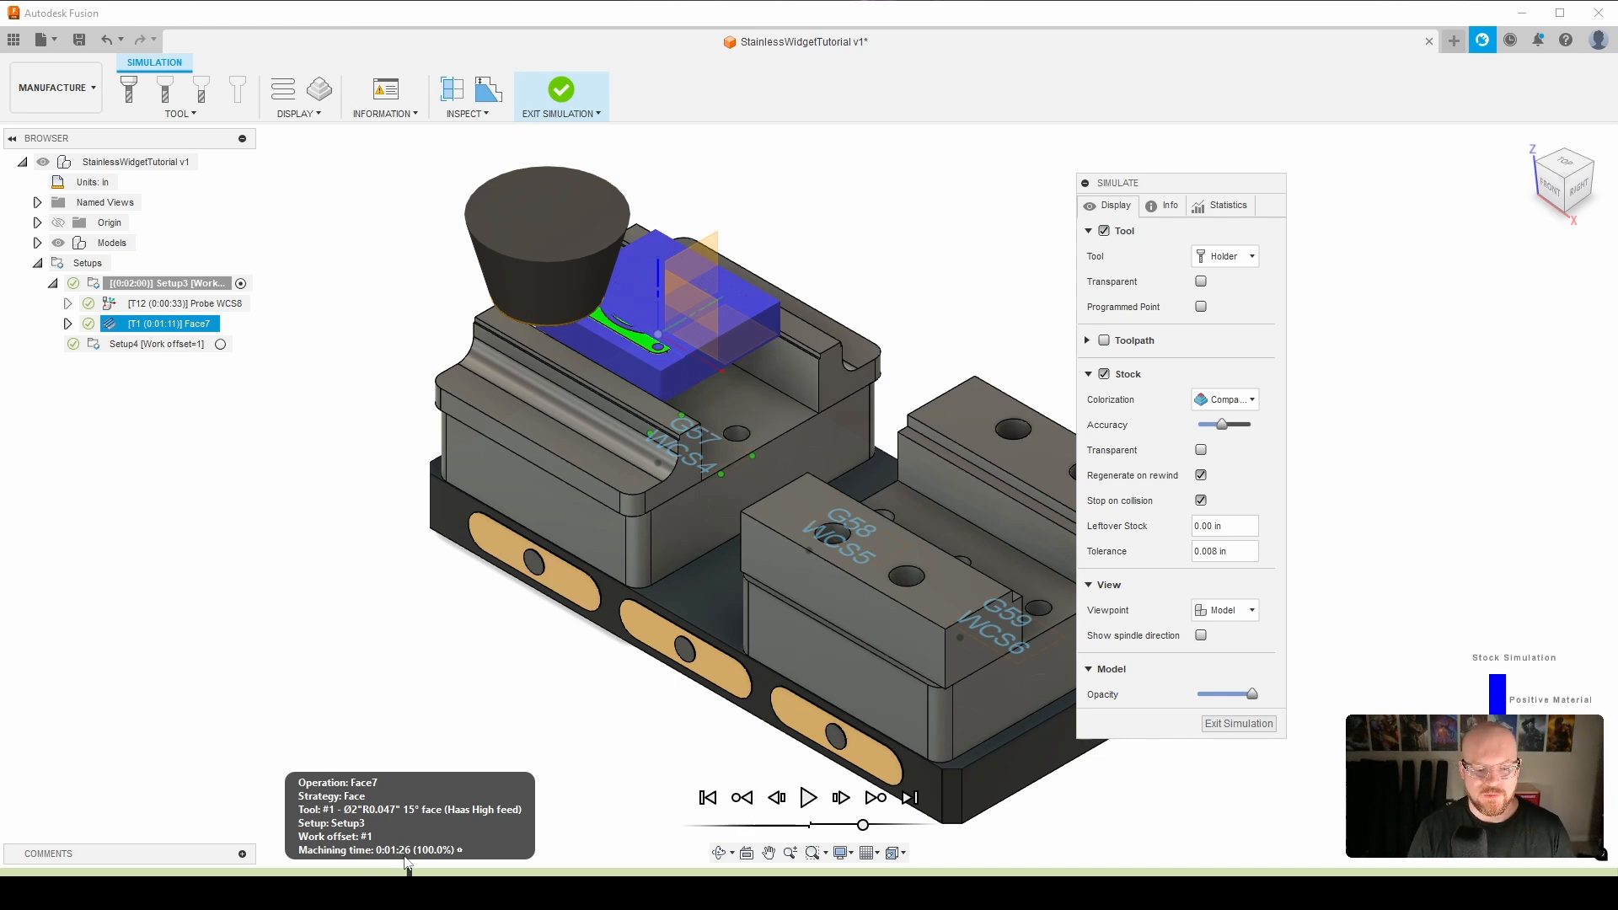
pyautogui.moveTo(417, 871); pyautogui.dragTo(1077, 871)
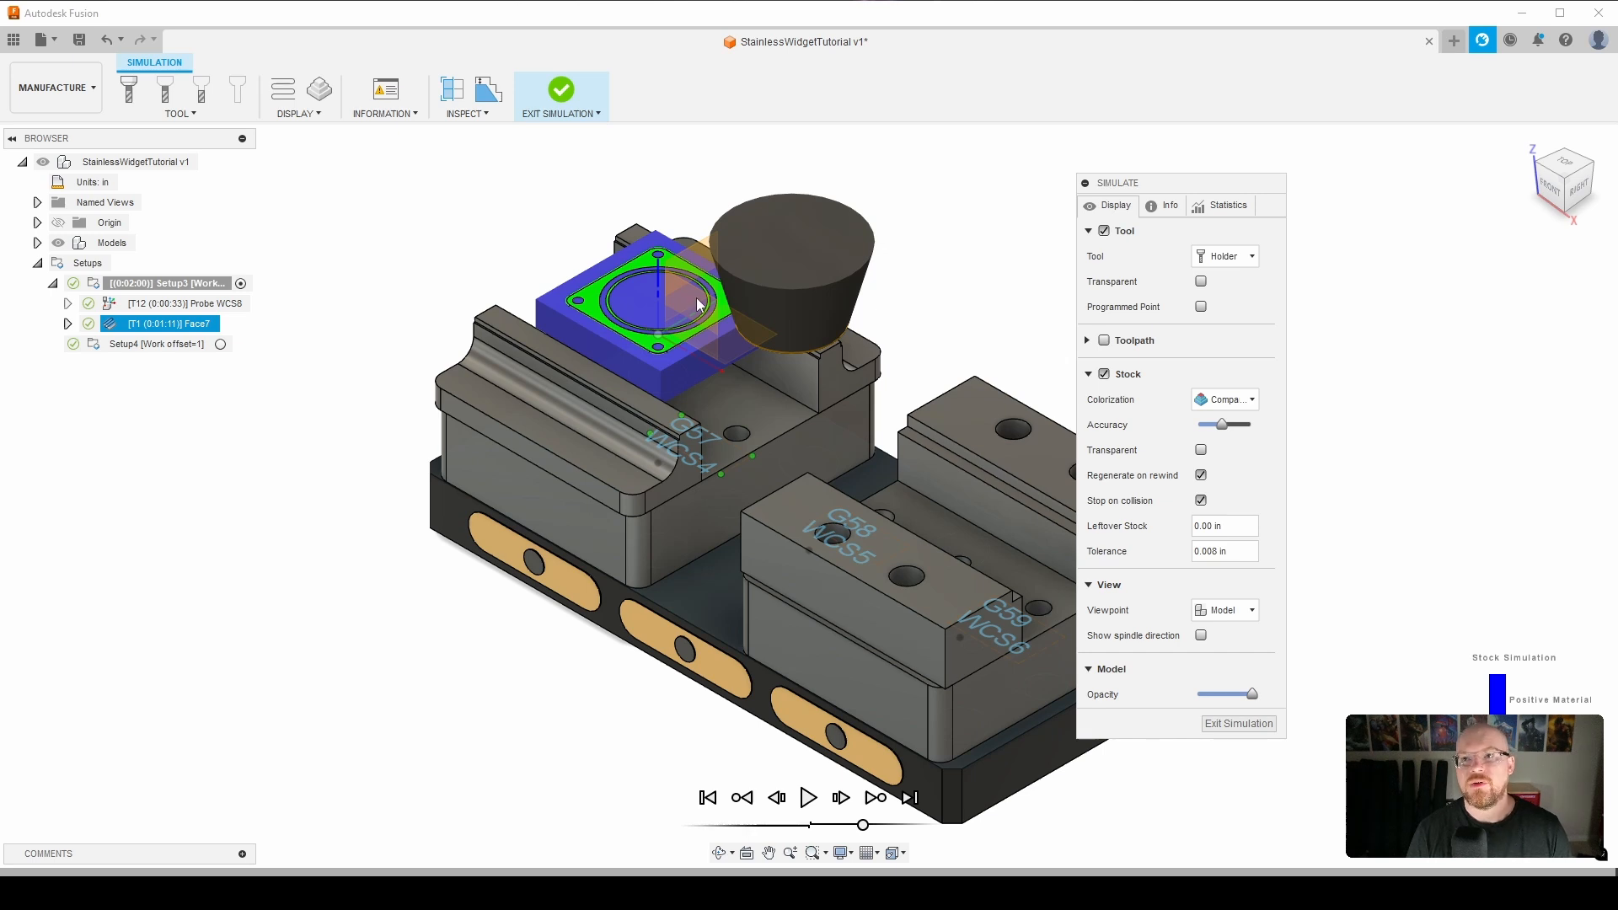
pyautogui.click(1255, 724)
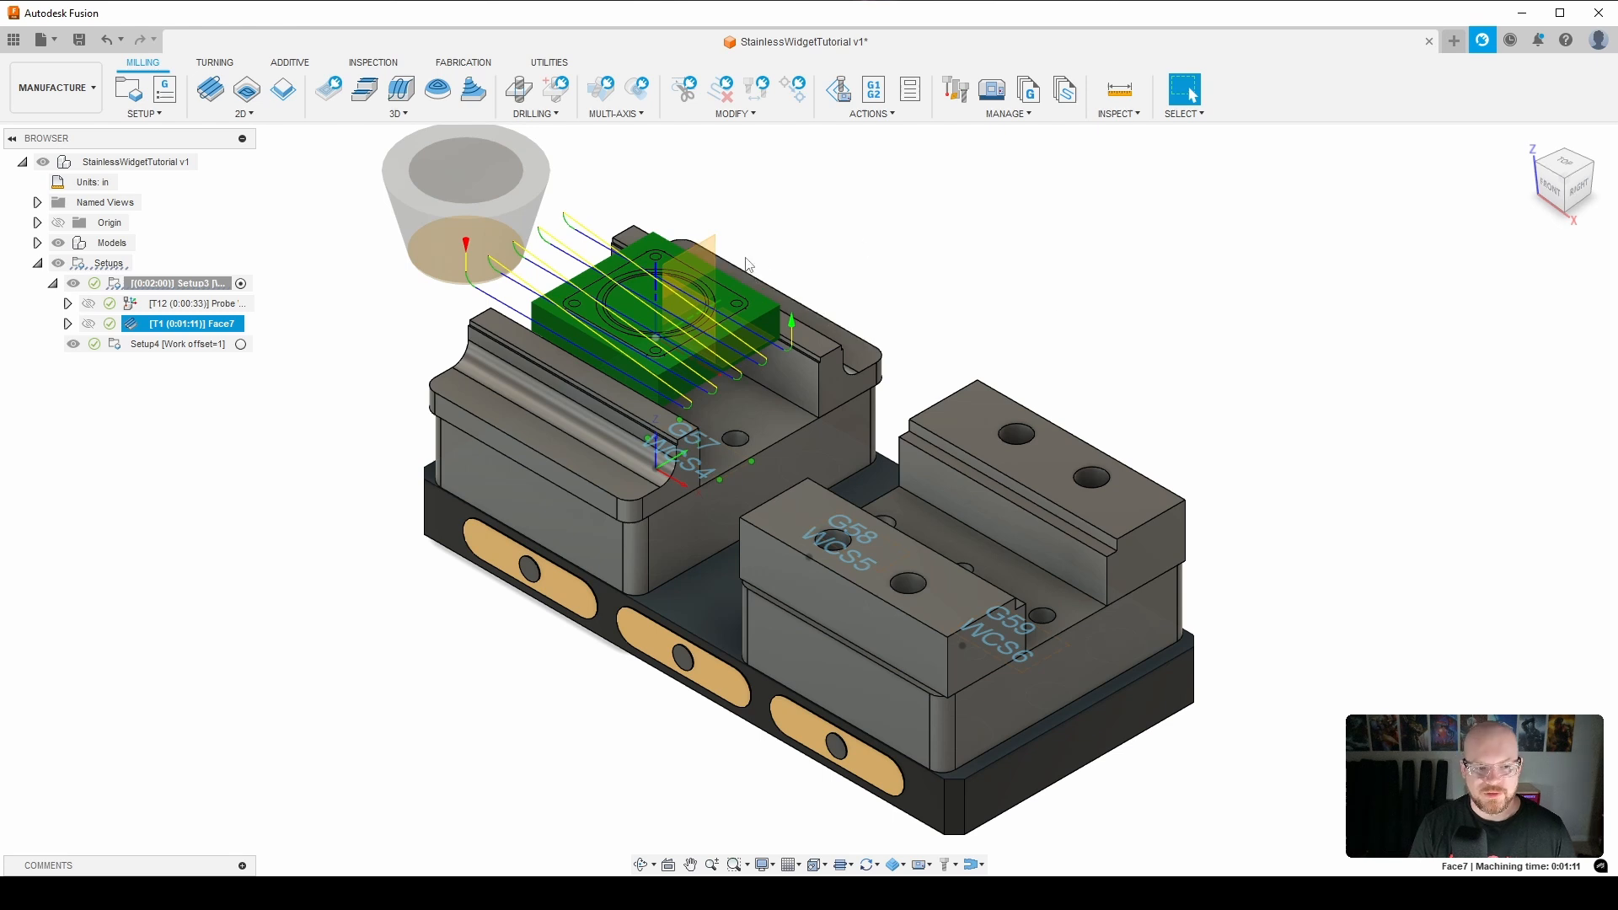
# Step: Start a 3D Adaptive Clearing operation in Setup3 using tool 2, the 1/4 in R0.03 Haas HEPM 6FL bull nose end mill
pyautogui.click(400, 113)
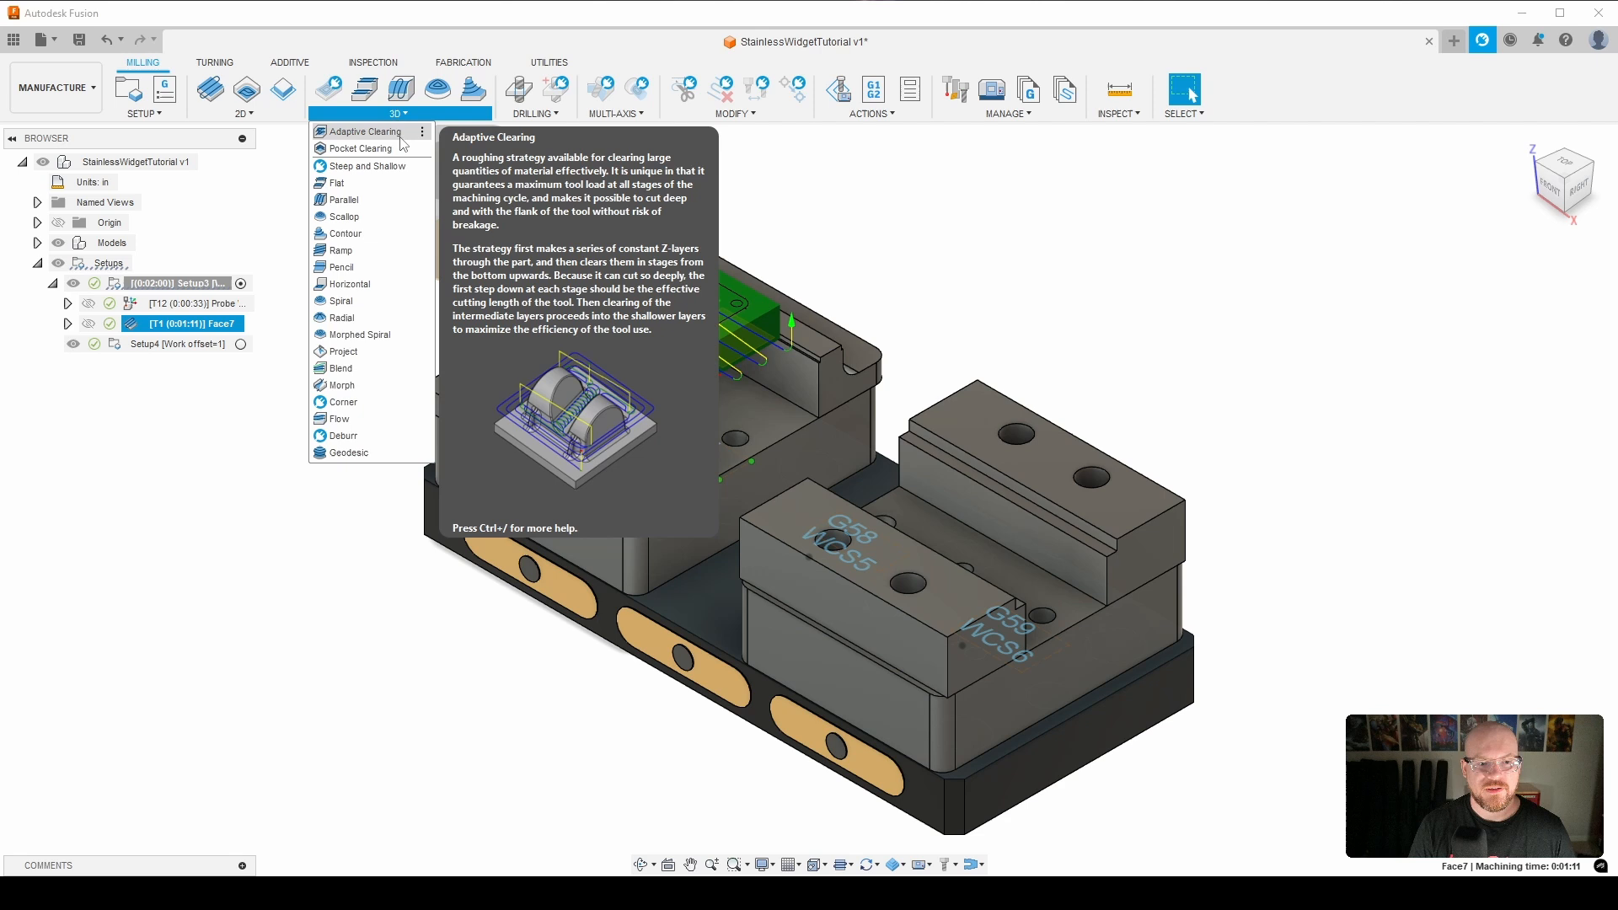
pyautogui.click(363, 131)
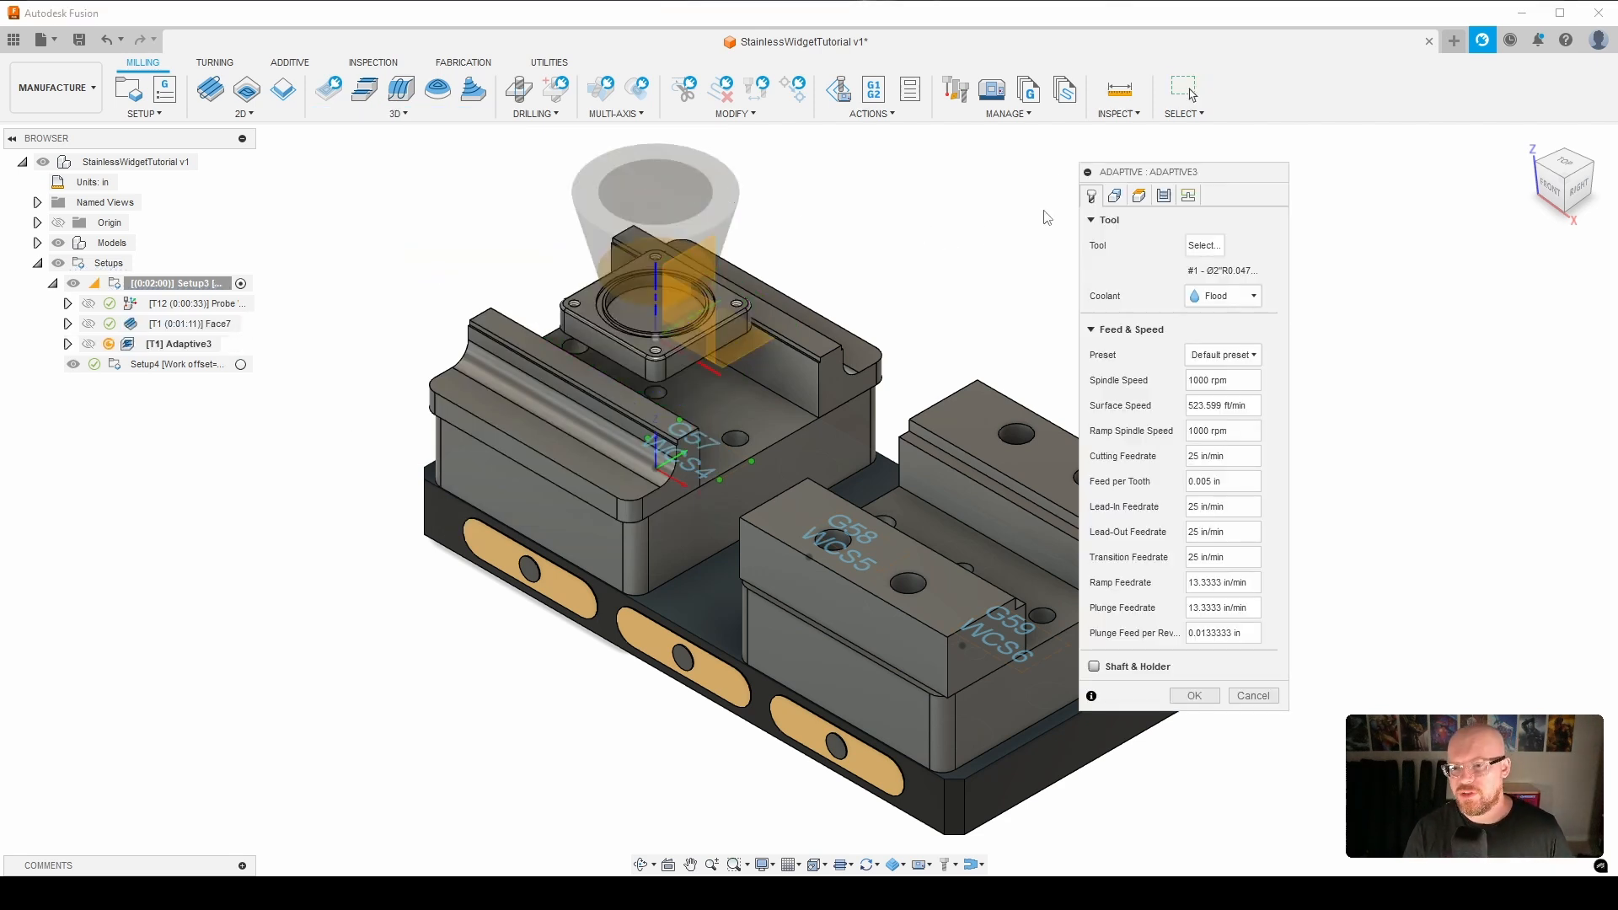
pyautogui.click(1211, 246)
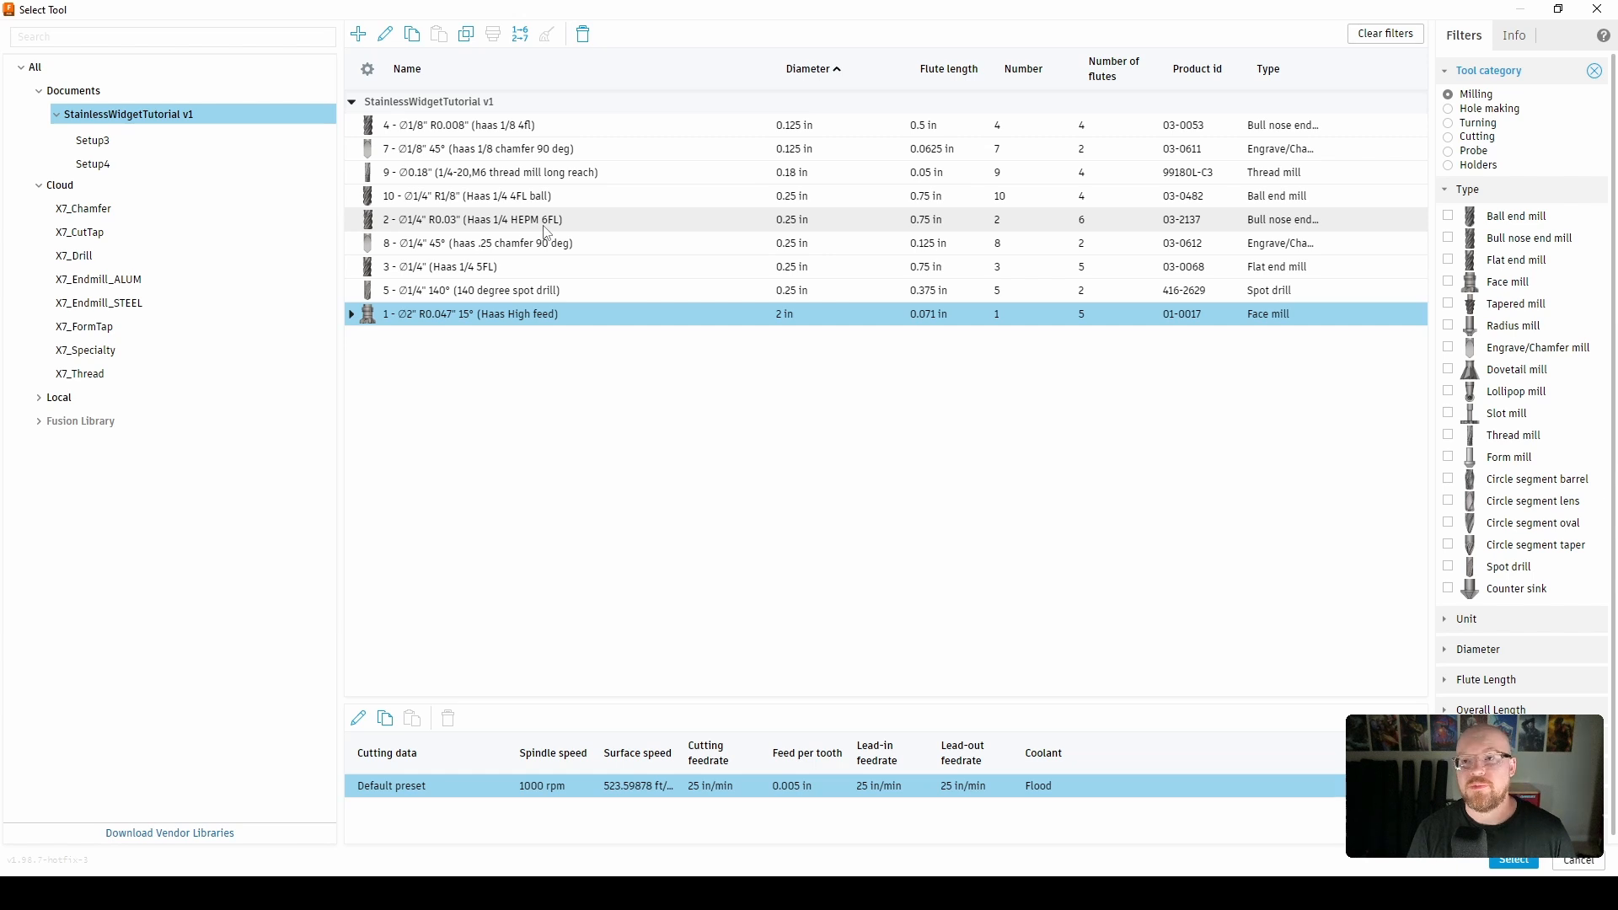
pyautogui.moveTo(547, 232)
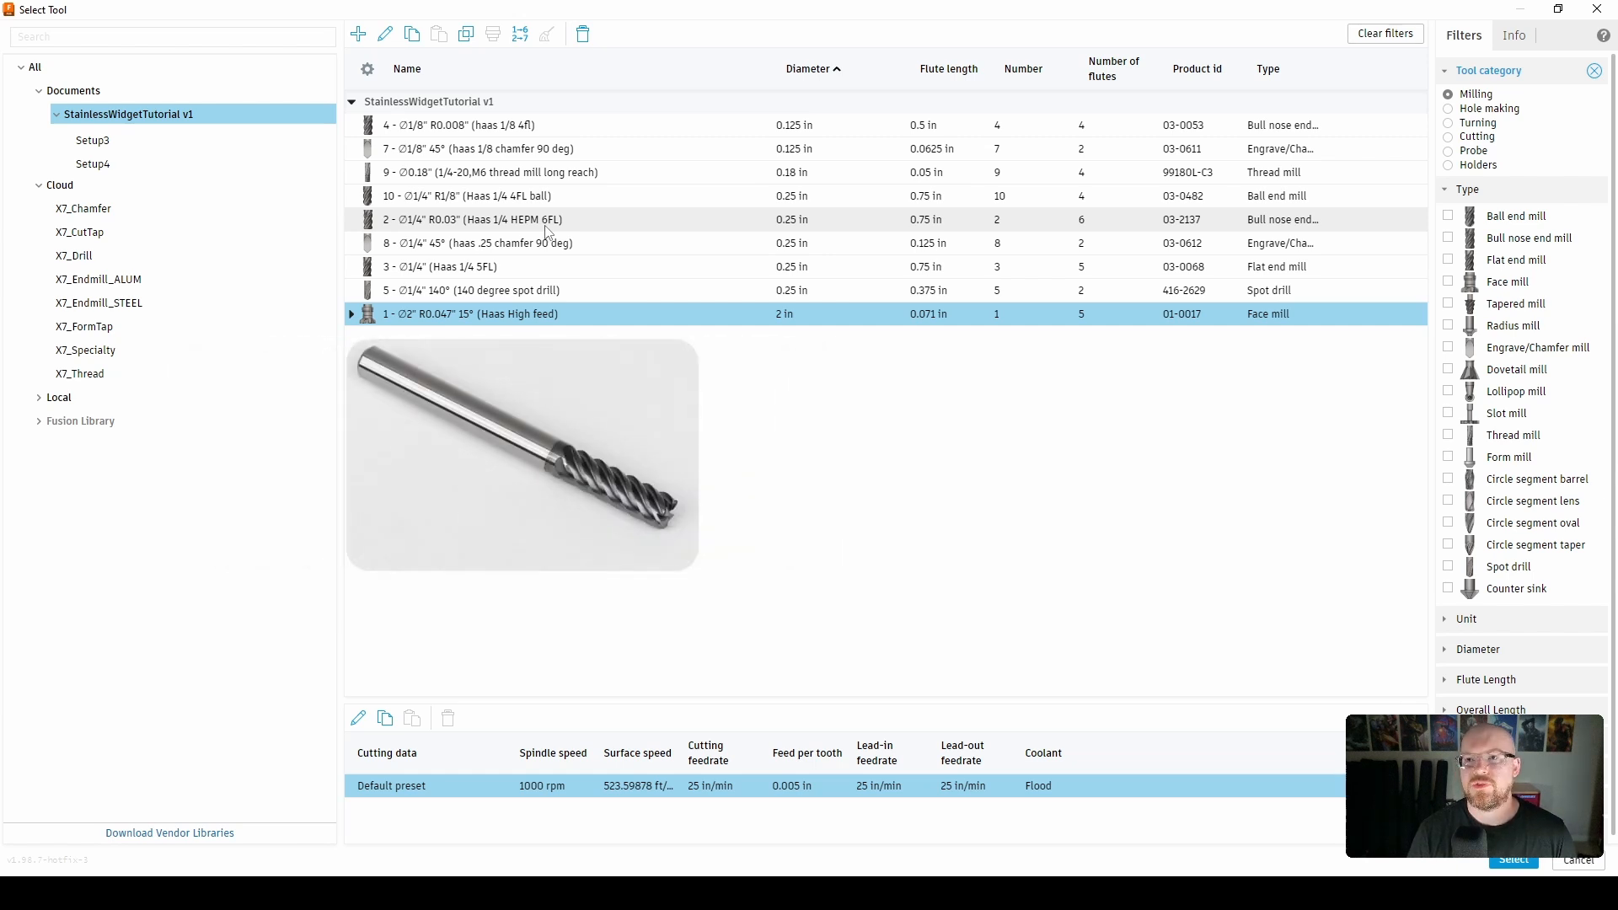
pyautogui.click(557, 221)
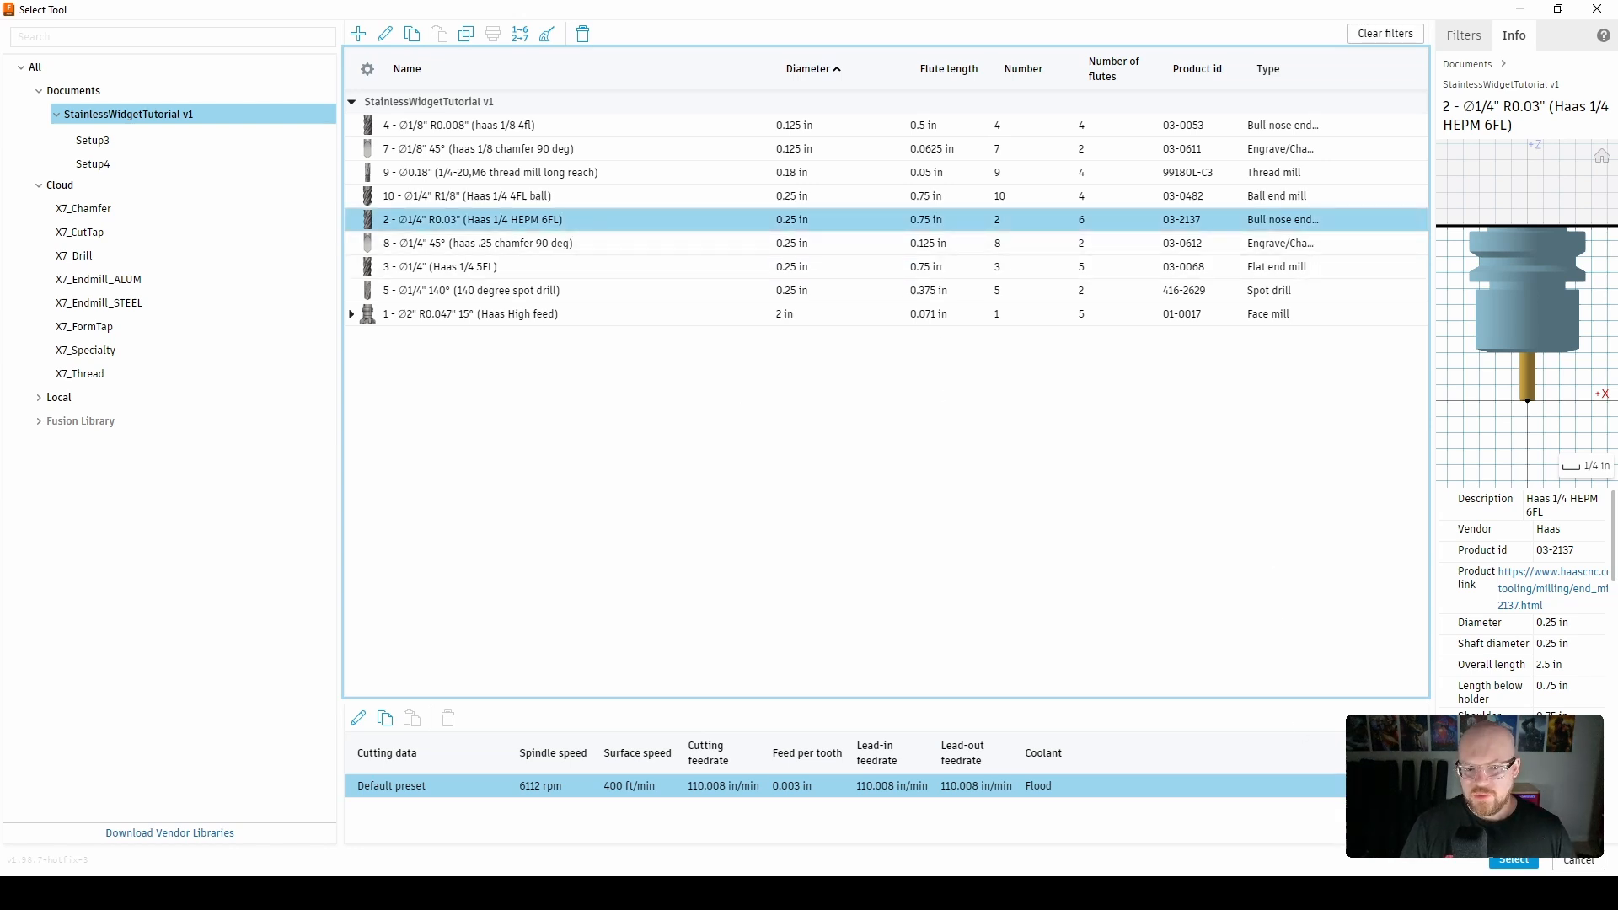
pyautogui.click(1517, 861)
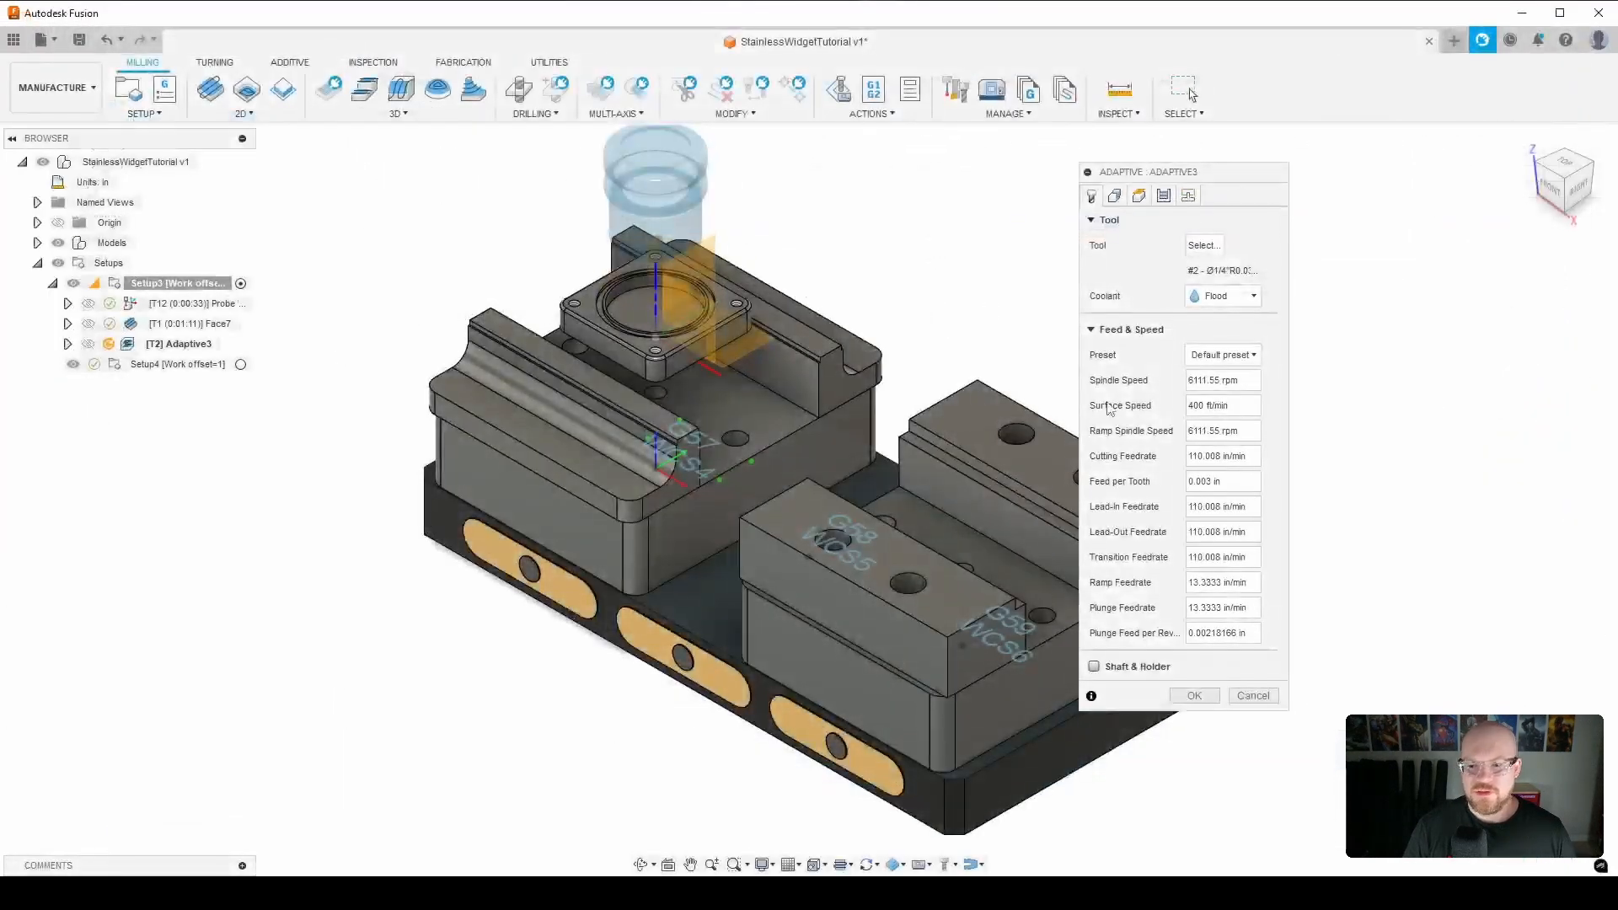
# Step: Set the adaptive operation's spindle speed to 8000 rpm and its cutting feedrate to 100 in/min
pyautogui.click(1228, 379)
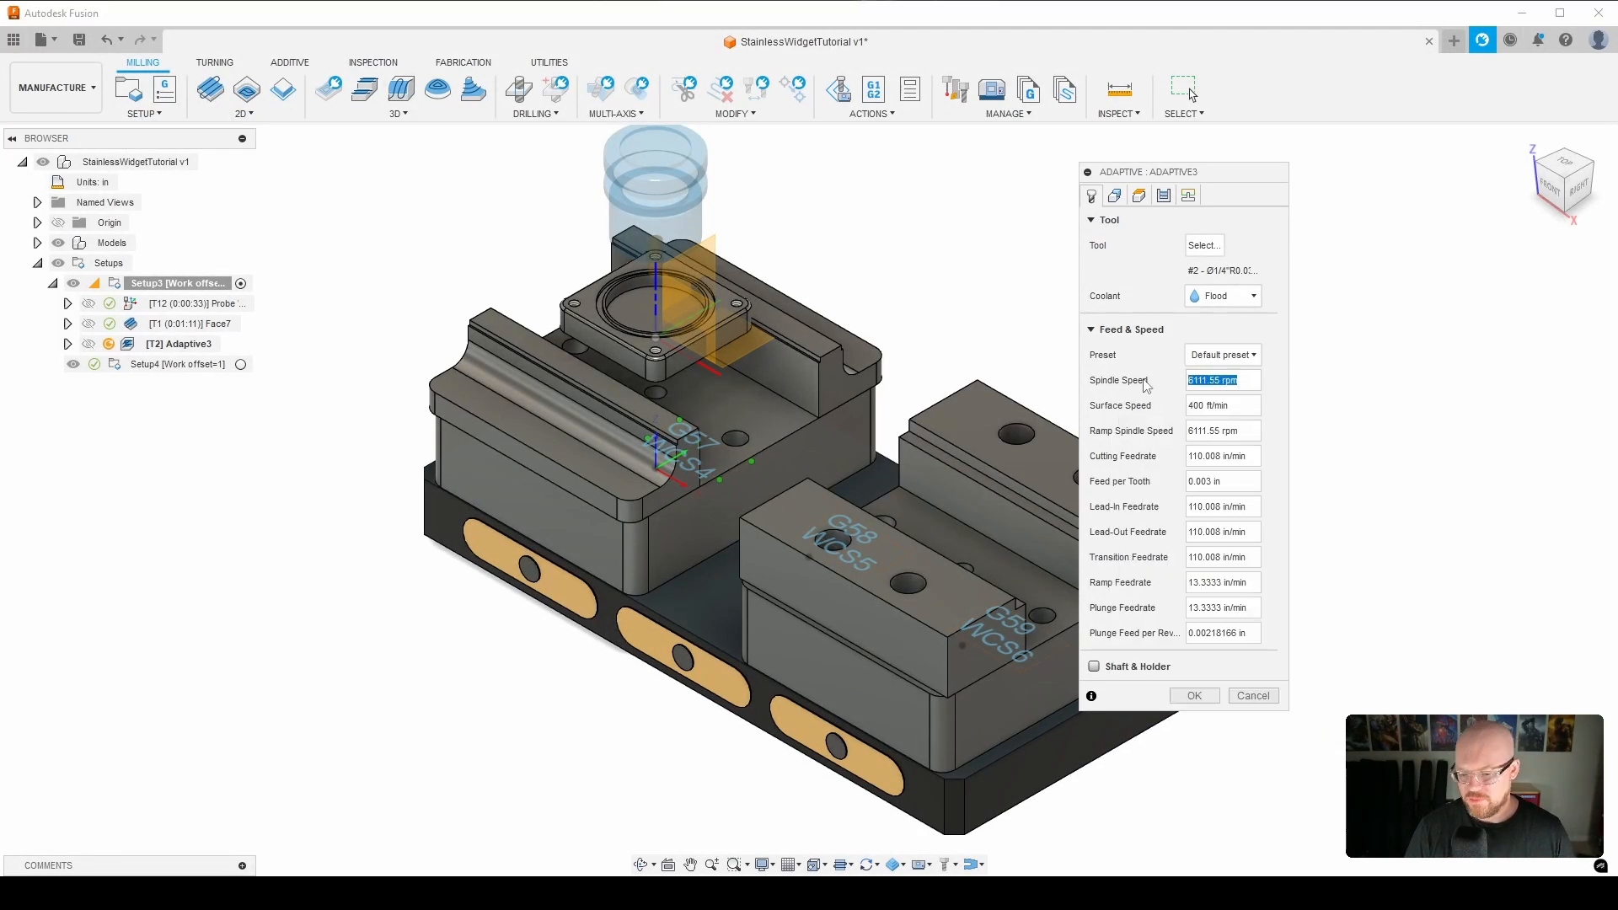
pyautogui.write('8000')
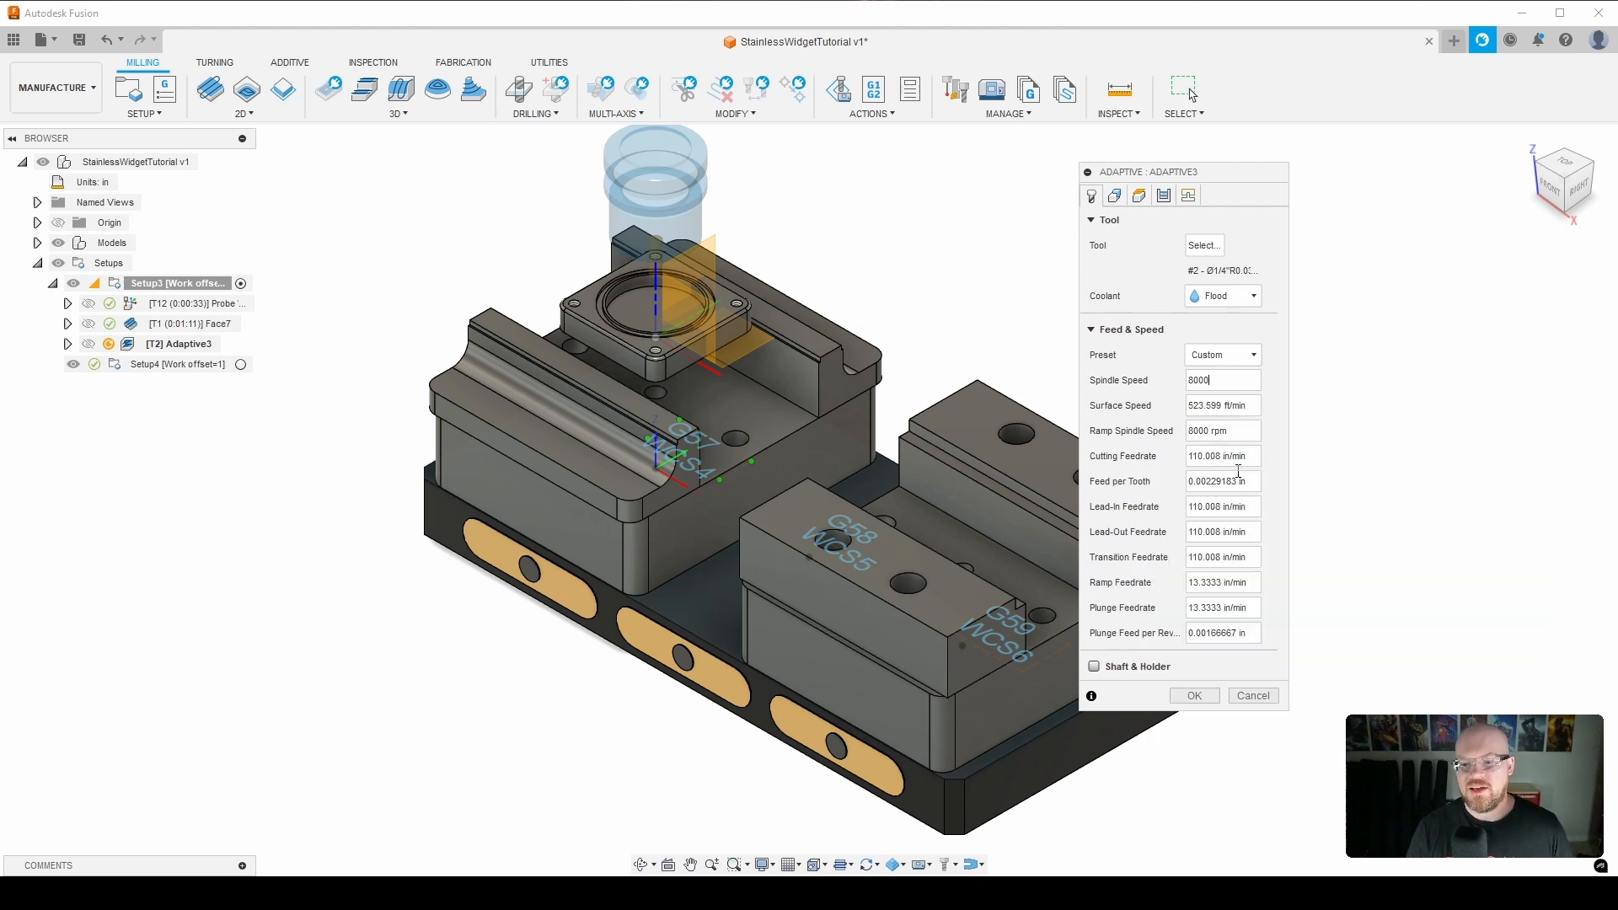
pyautogui.moveTo(1246, 460); pyautogui.dragTo(1184, 456)
pyautogui.write('100')
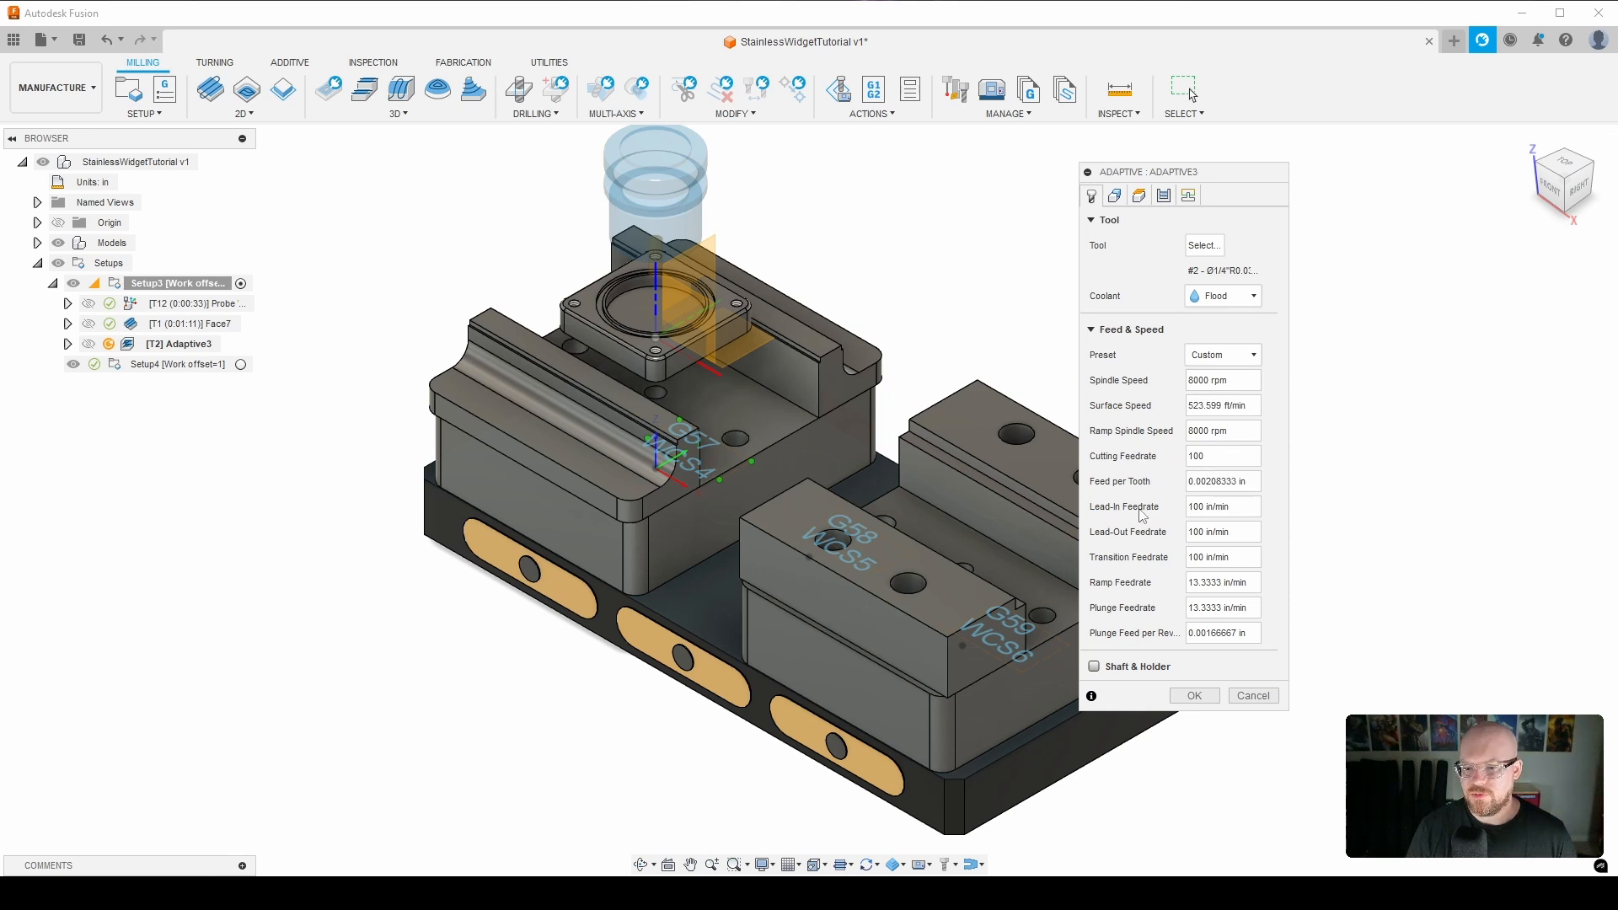
# Step: Set the radial and axial stock to leave to 0.01 in and enable Feed Optimization for the adaptive passes
pyautogui.click(1167, 199)
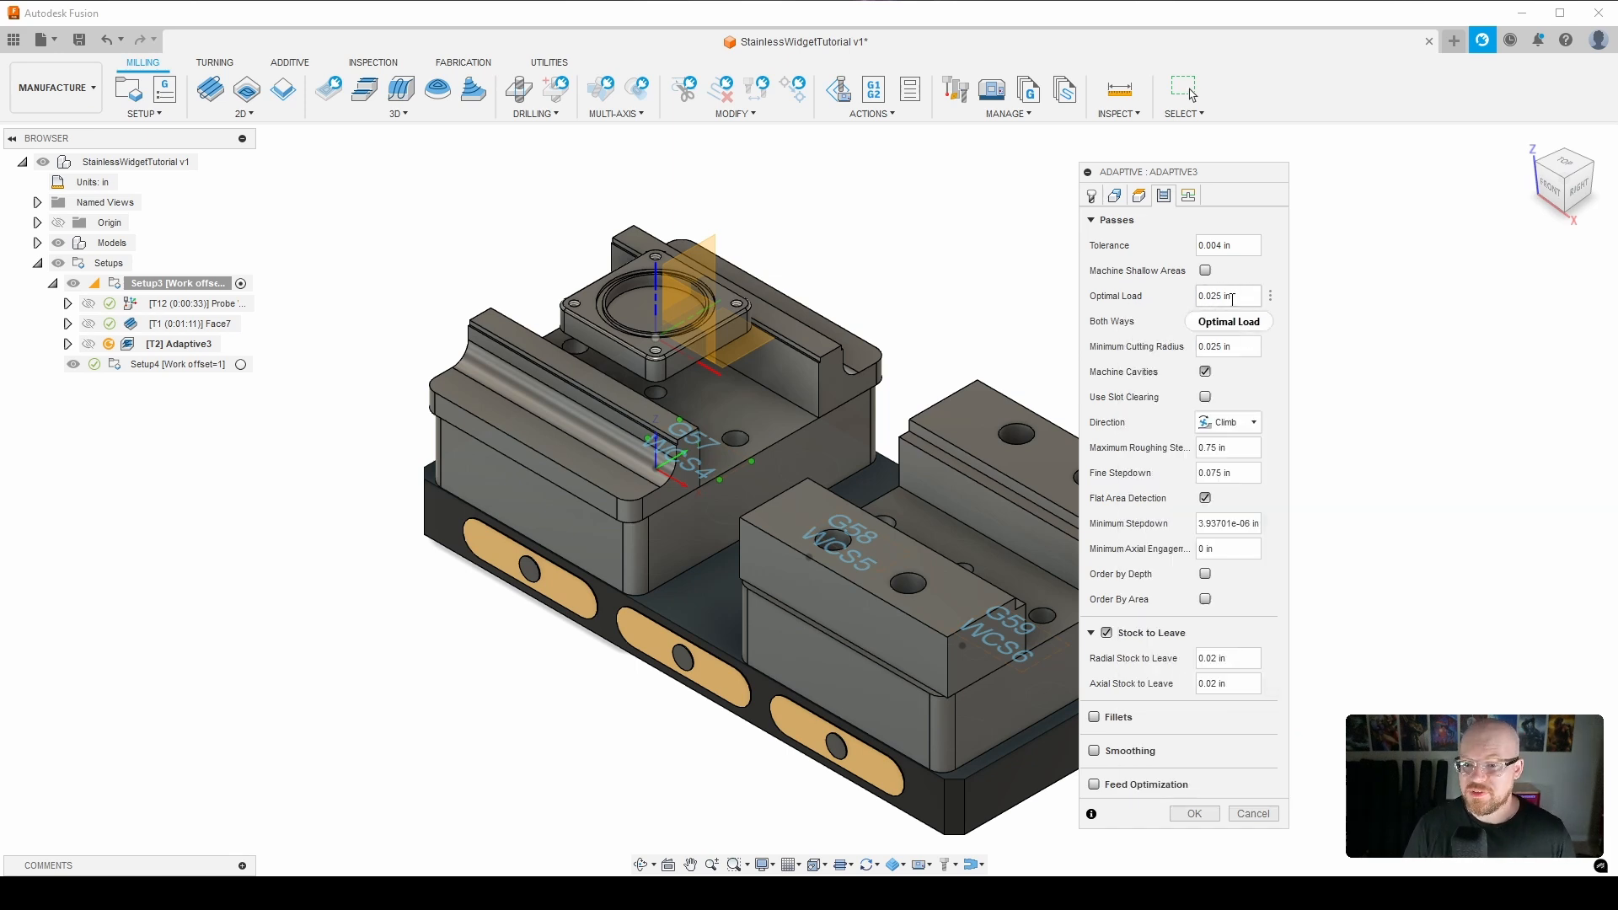
pyautogui.moveTo(1232, 298)
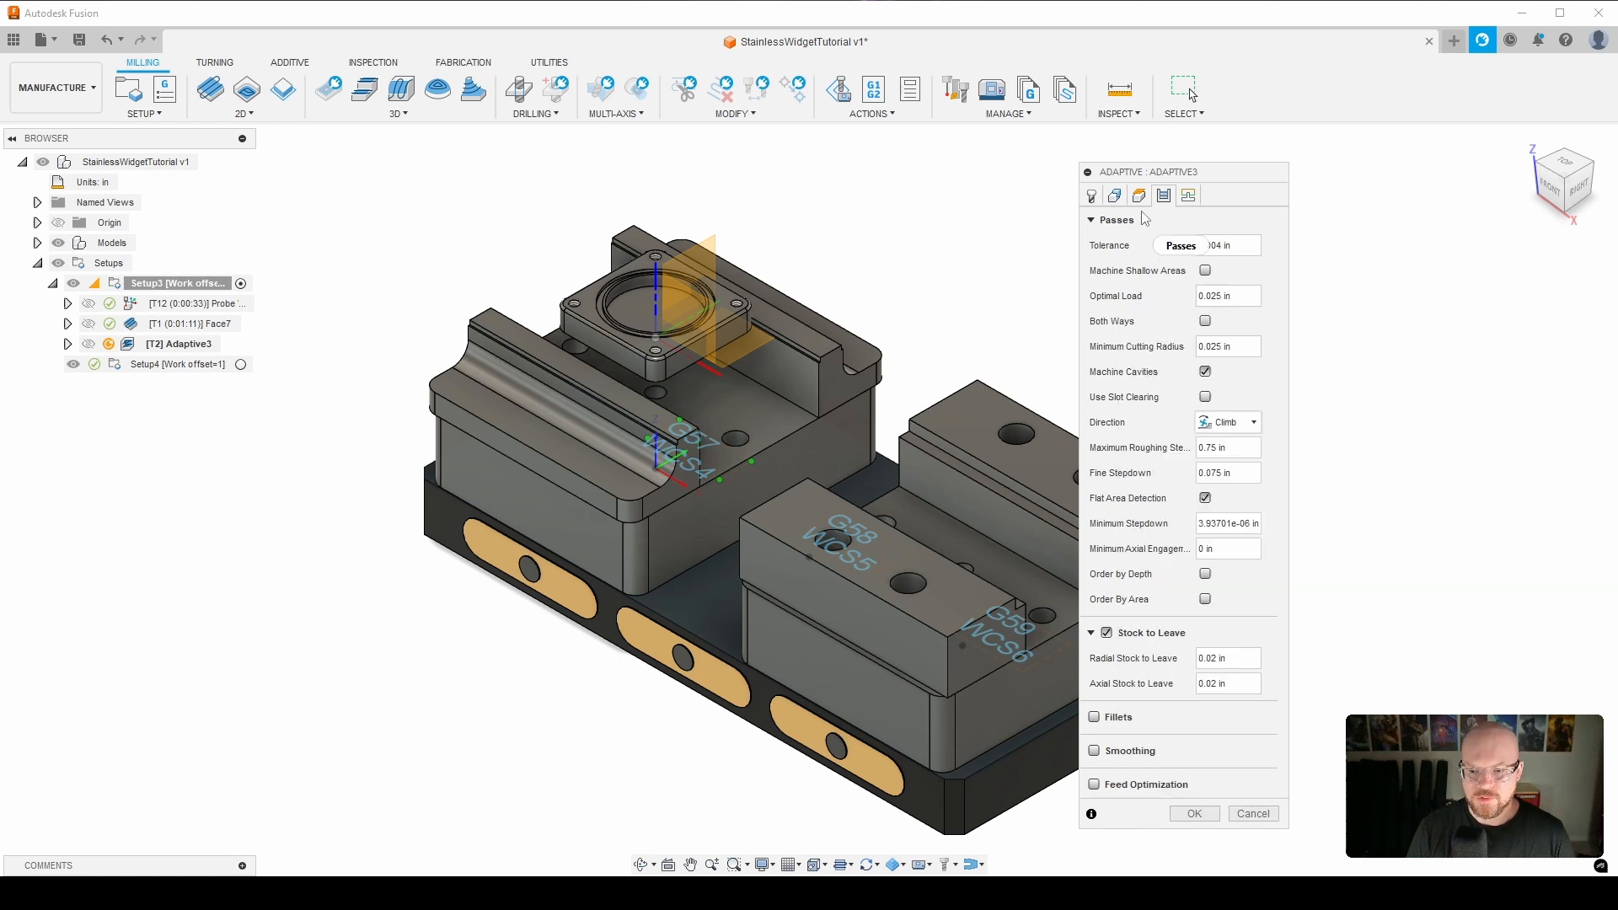
pyautogui.click(1092, 196)
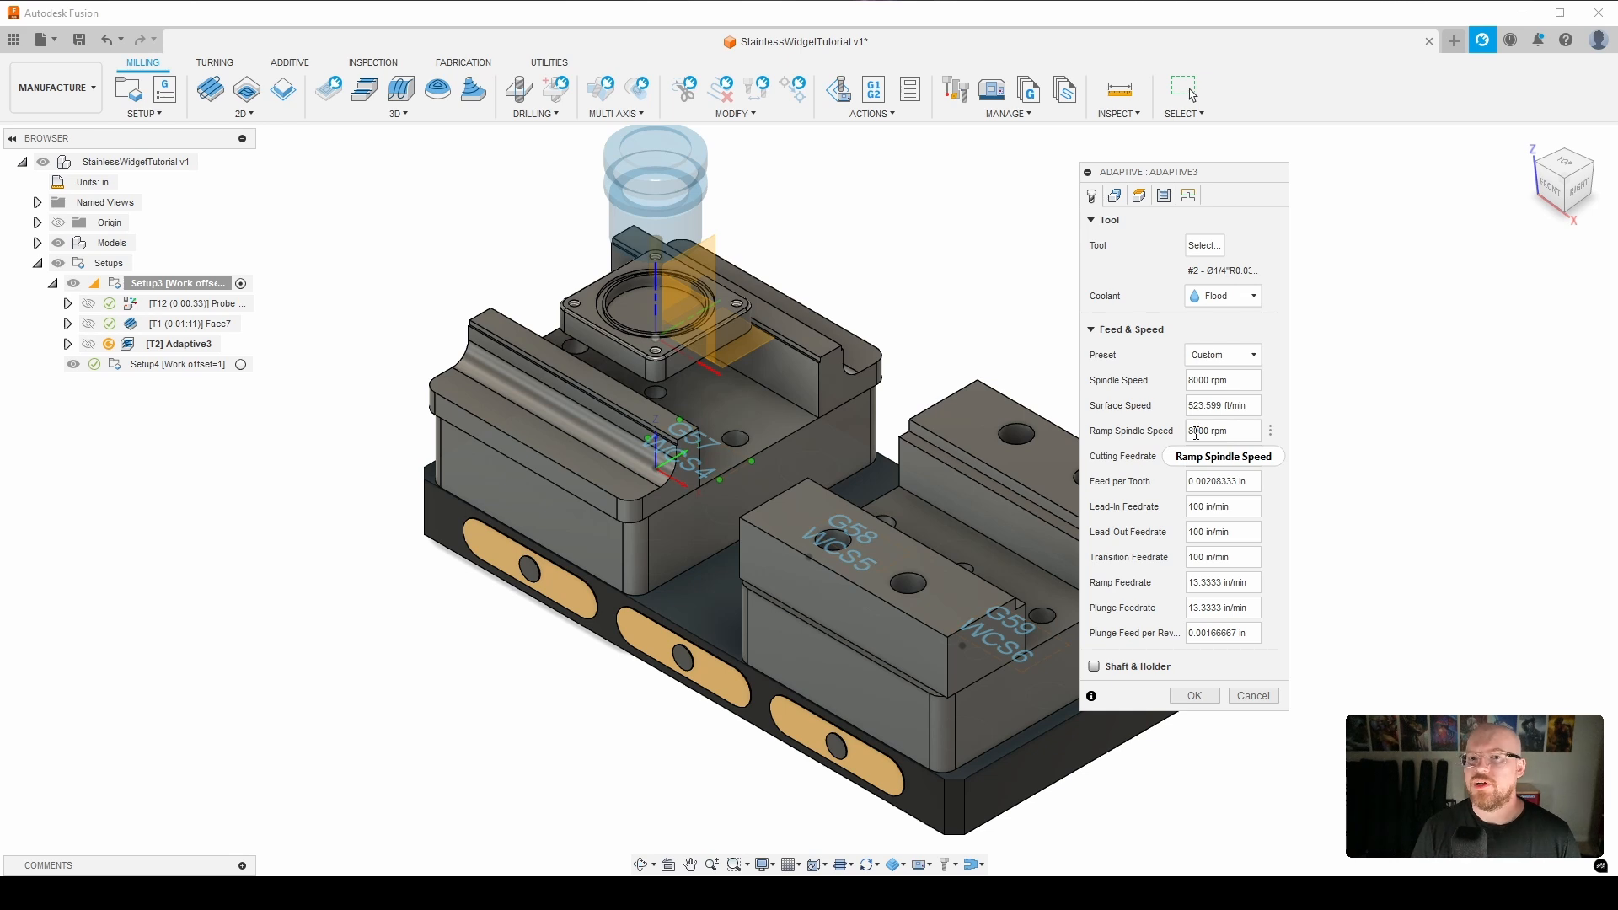
pyautogui.moveTo(1196, 433)
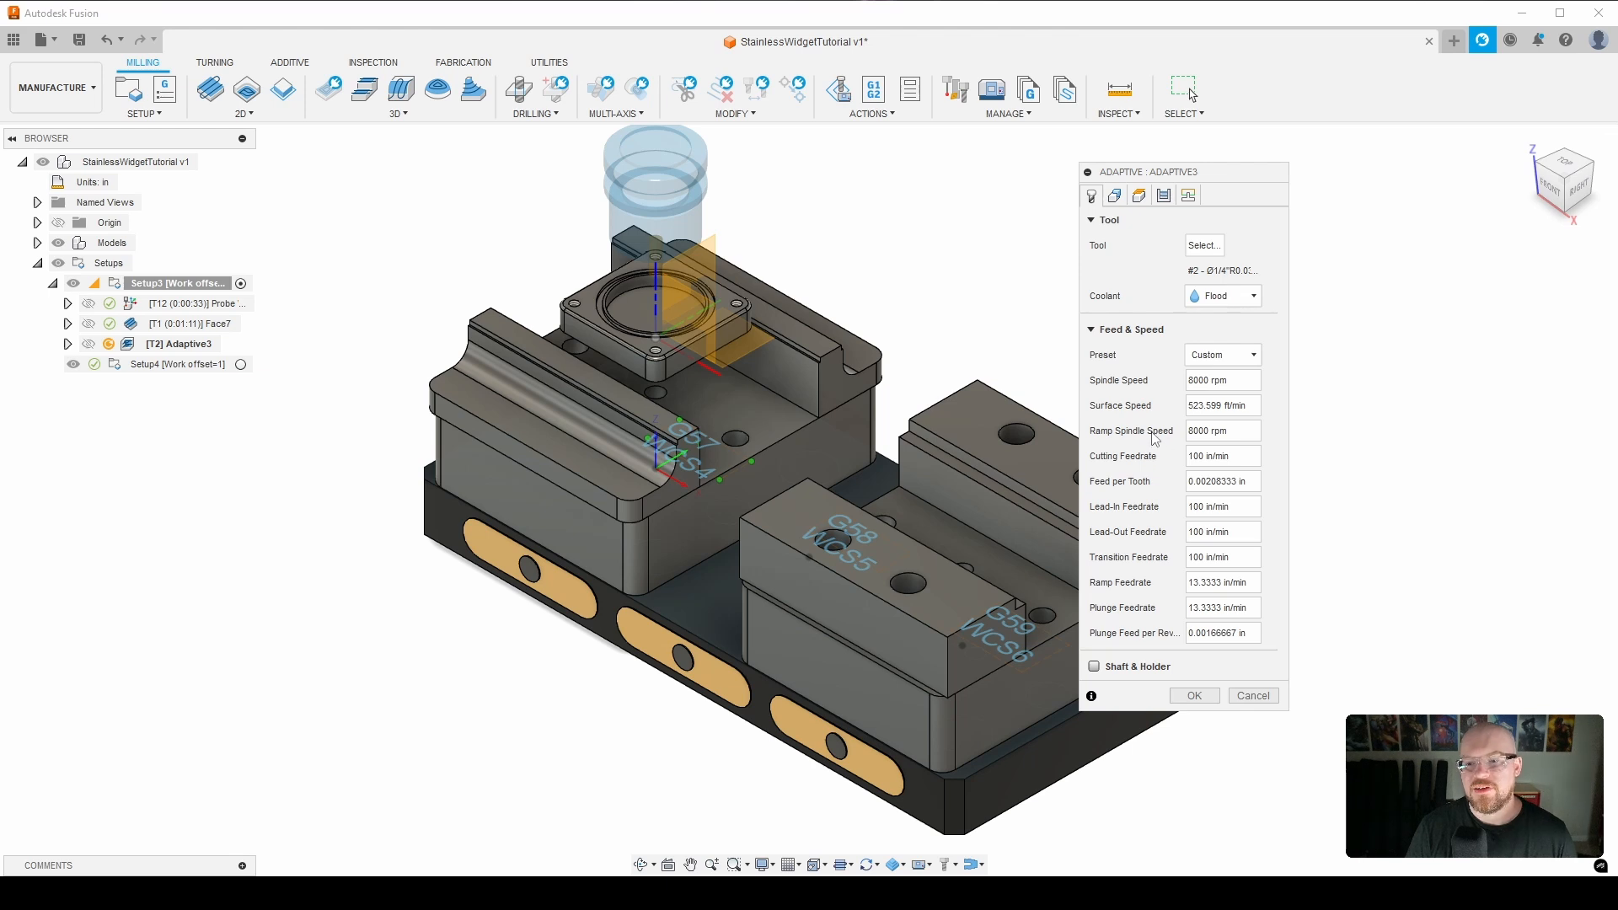
pyautogui.click(1166, 200)
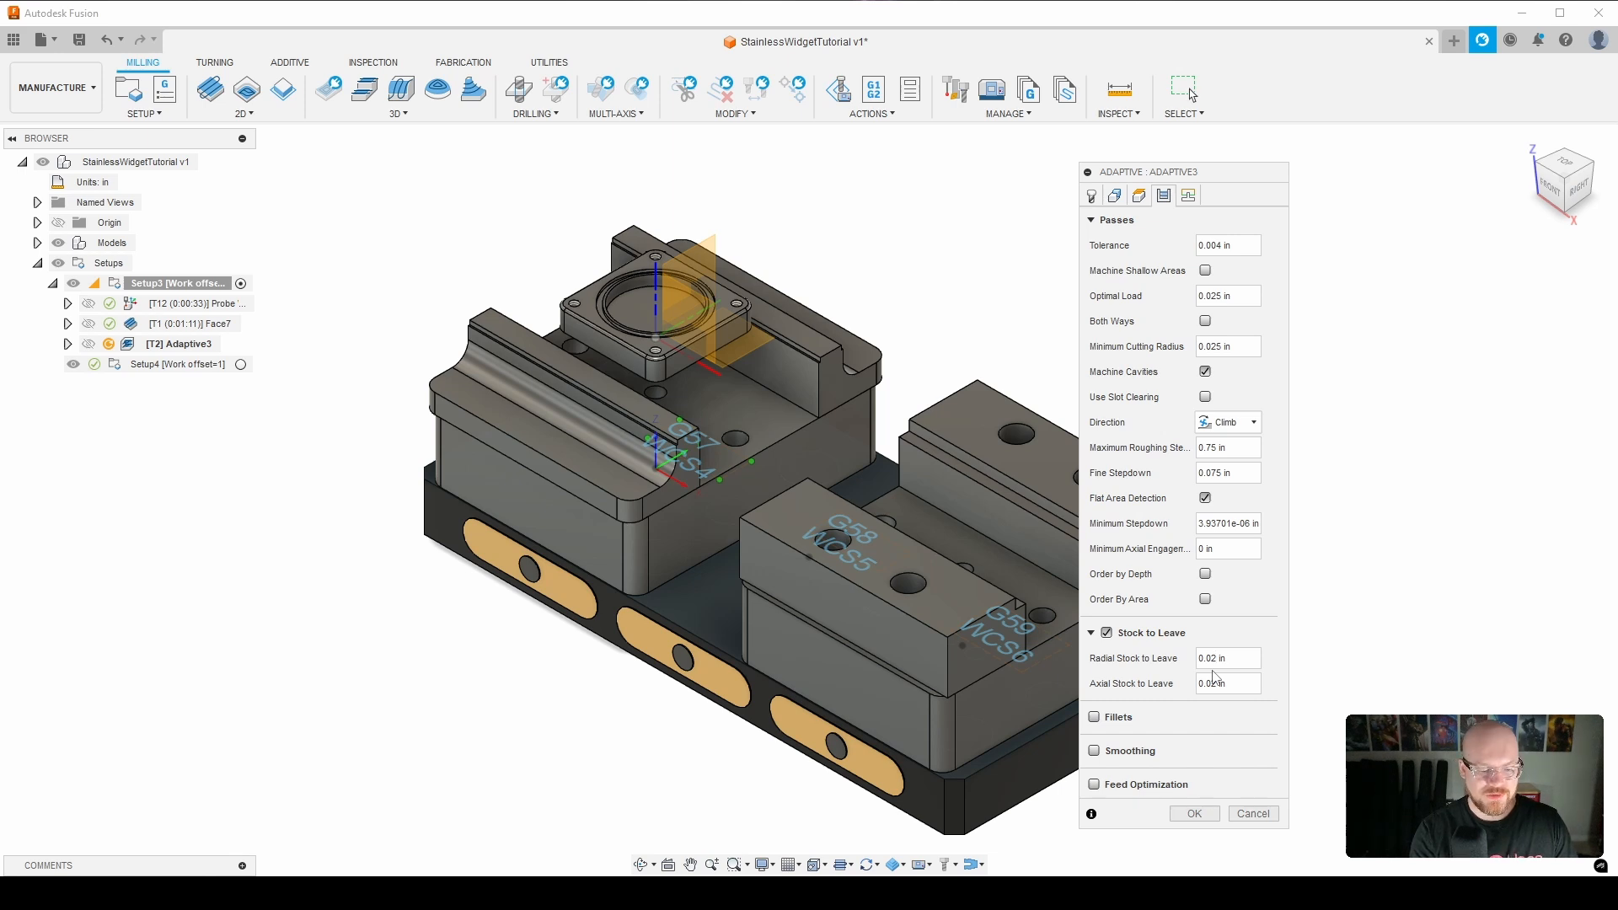
pyautogui.press('BackSpace')
pyautogui.write('1')
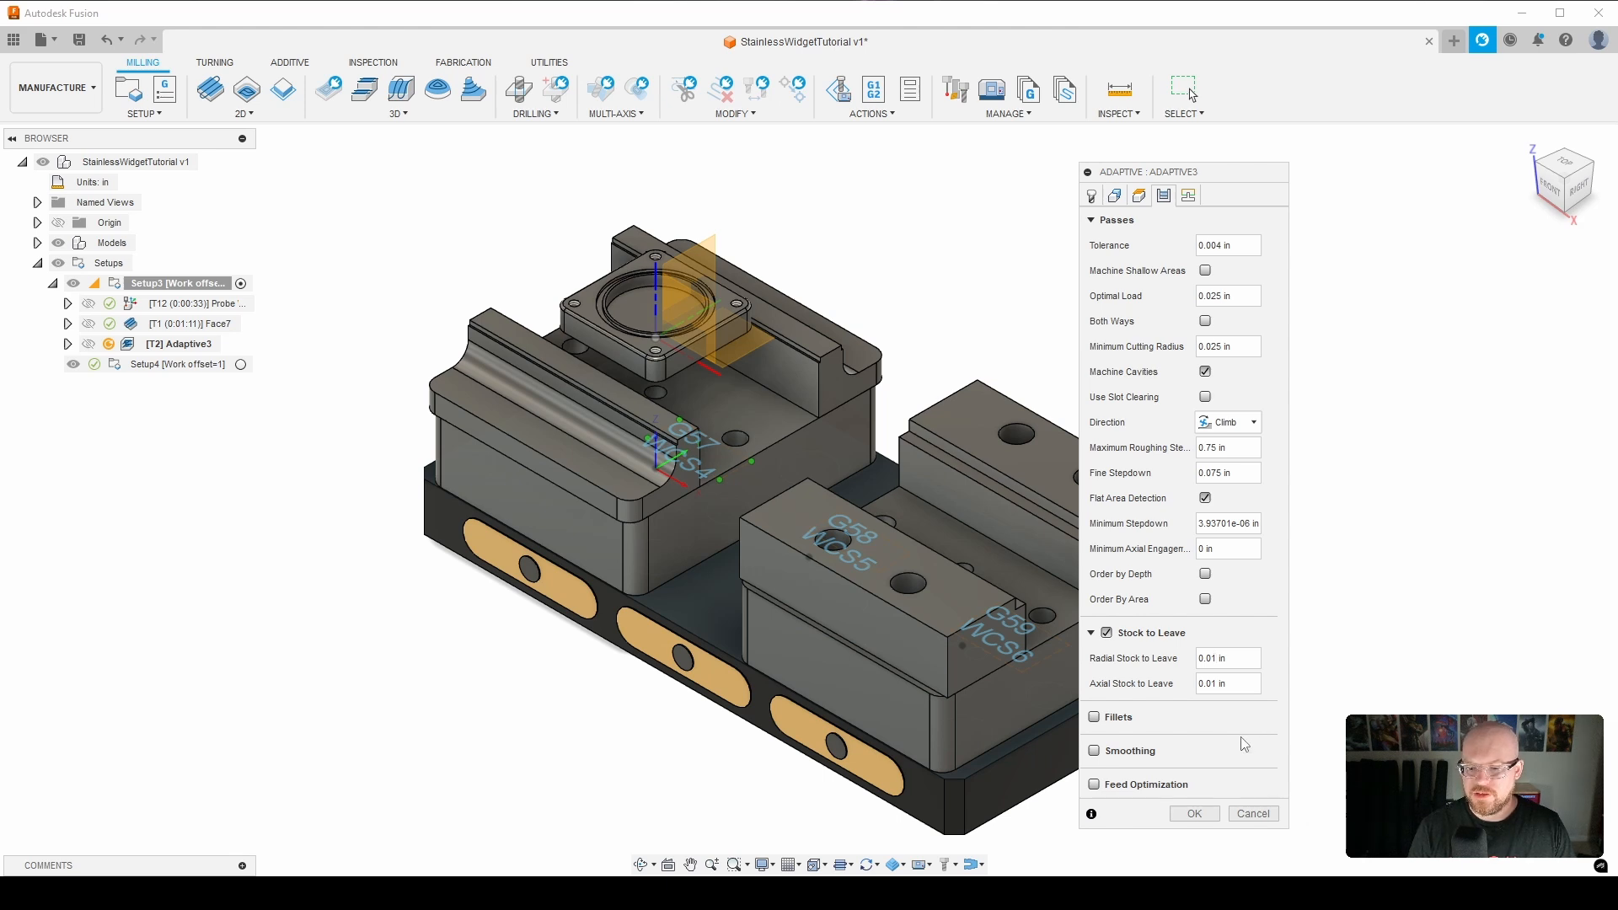
pyautogui.click(1095, 785)
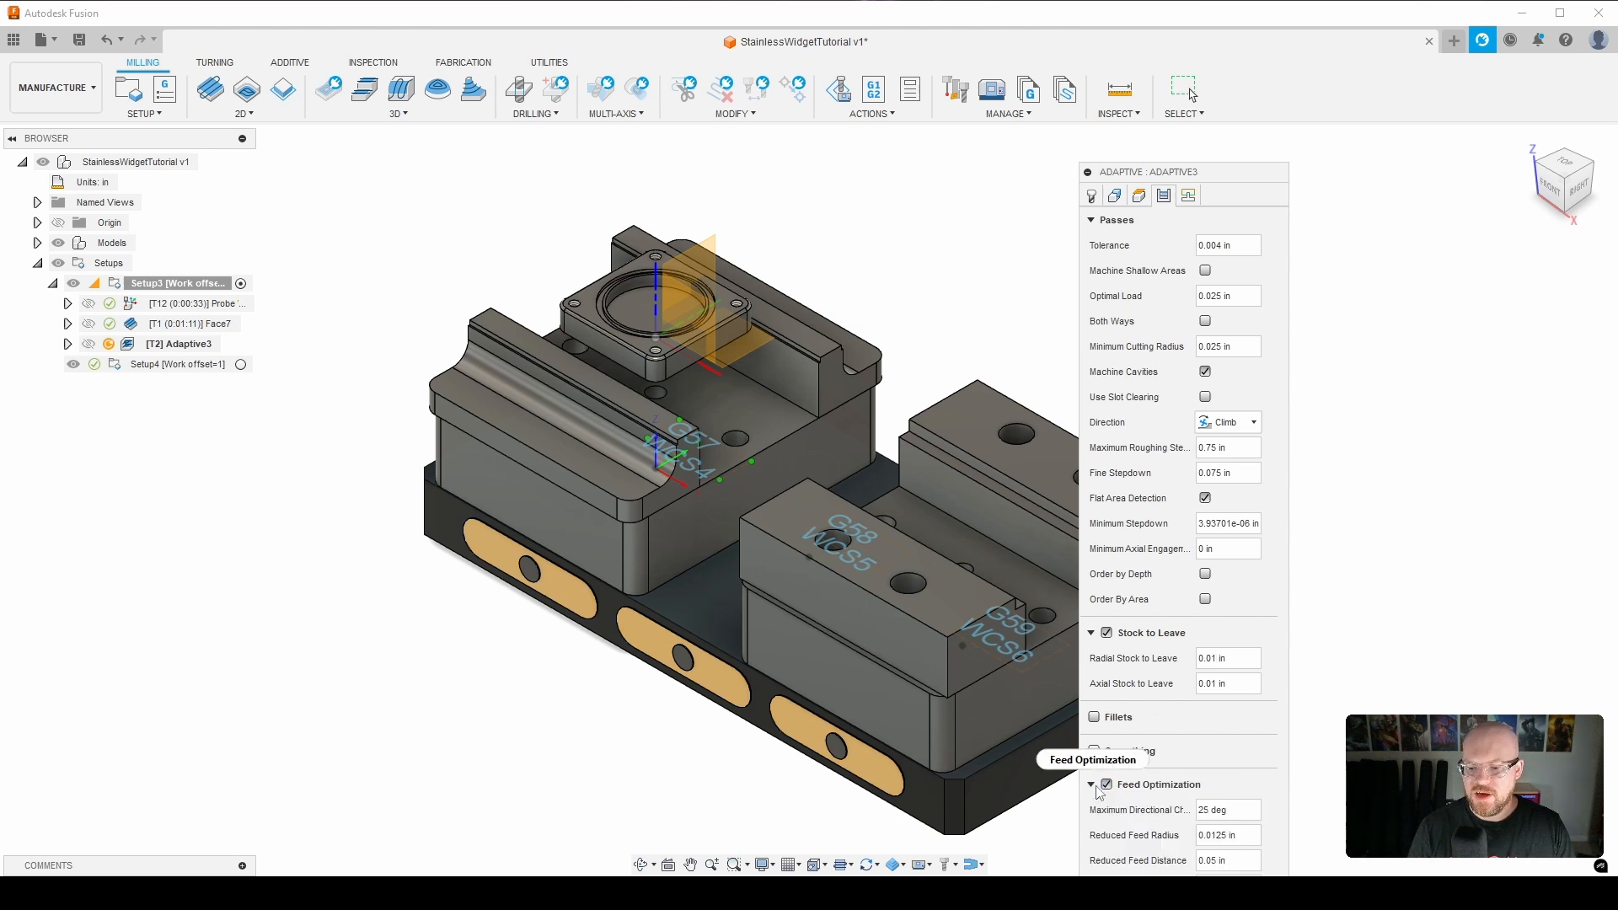
pyautogui.moveTo(1207, 794)
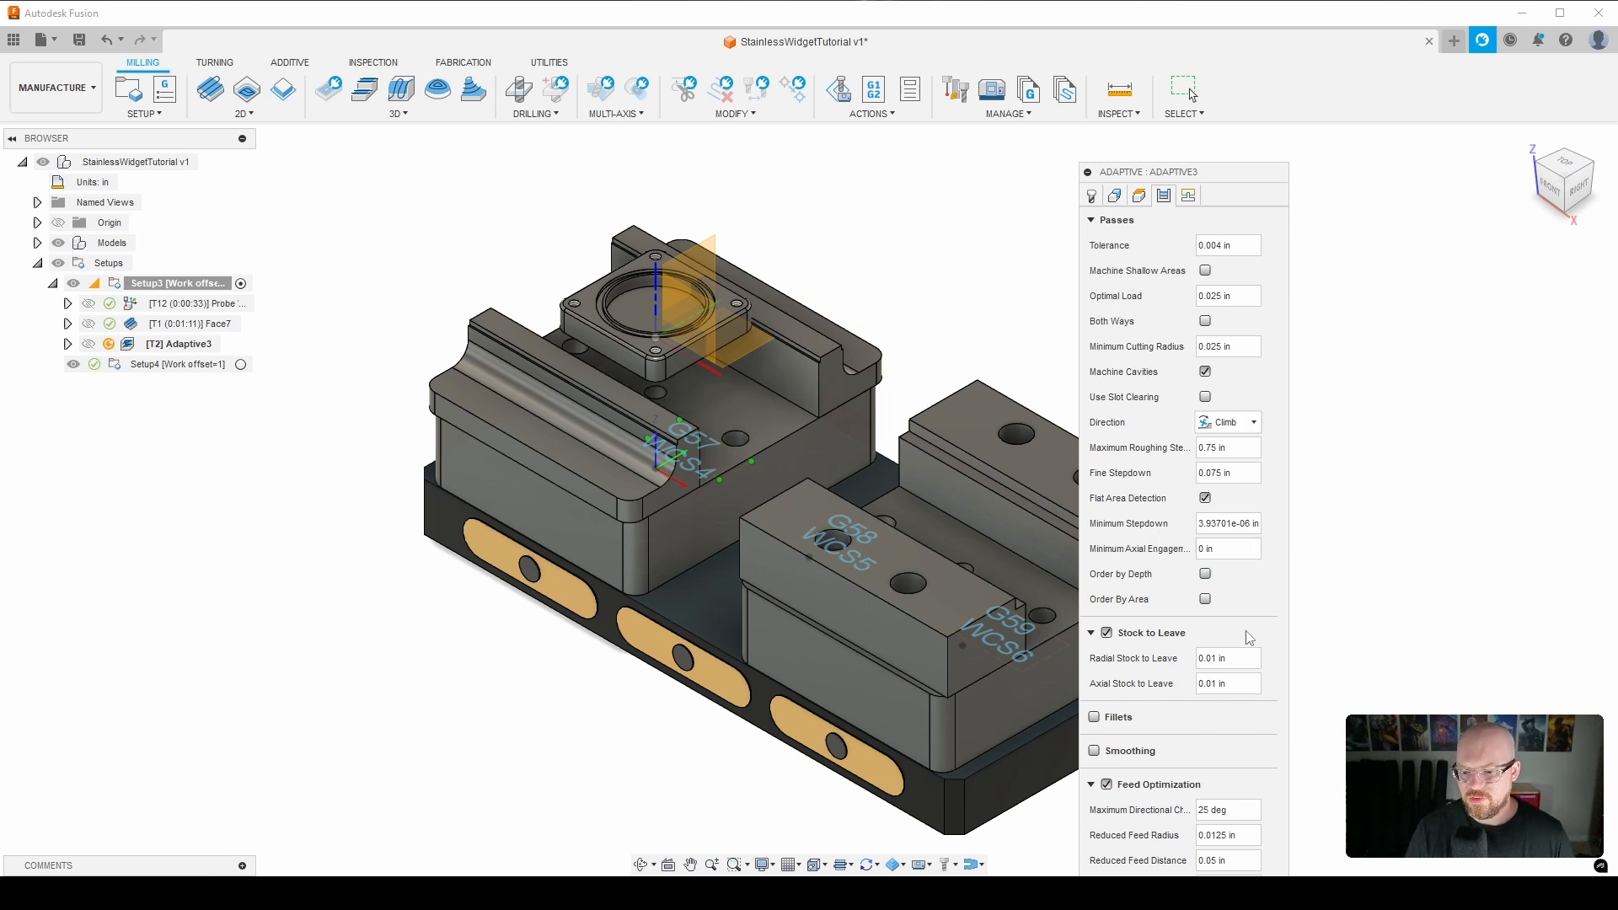
pyautogui.moveTo(1235, 192); pyautogui.dragTo(1235, 69)
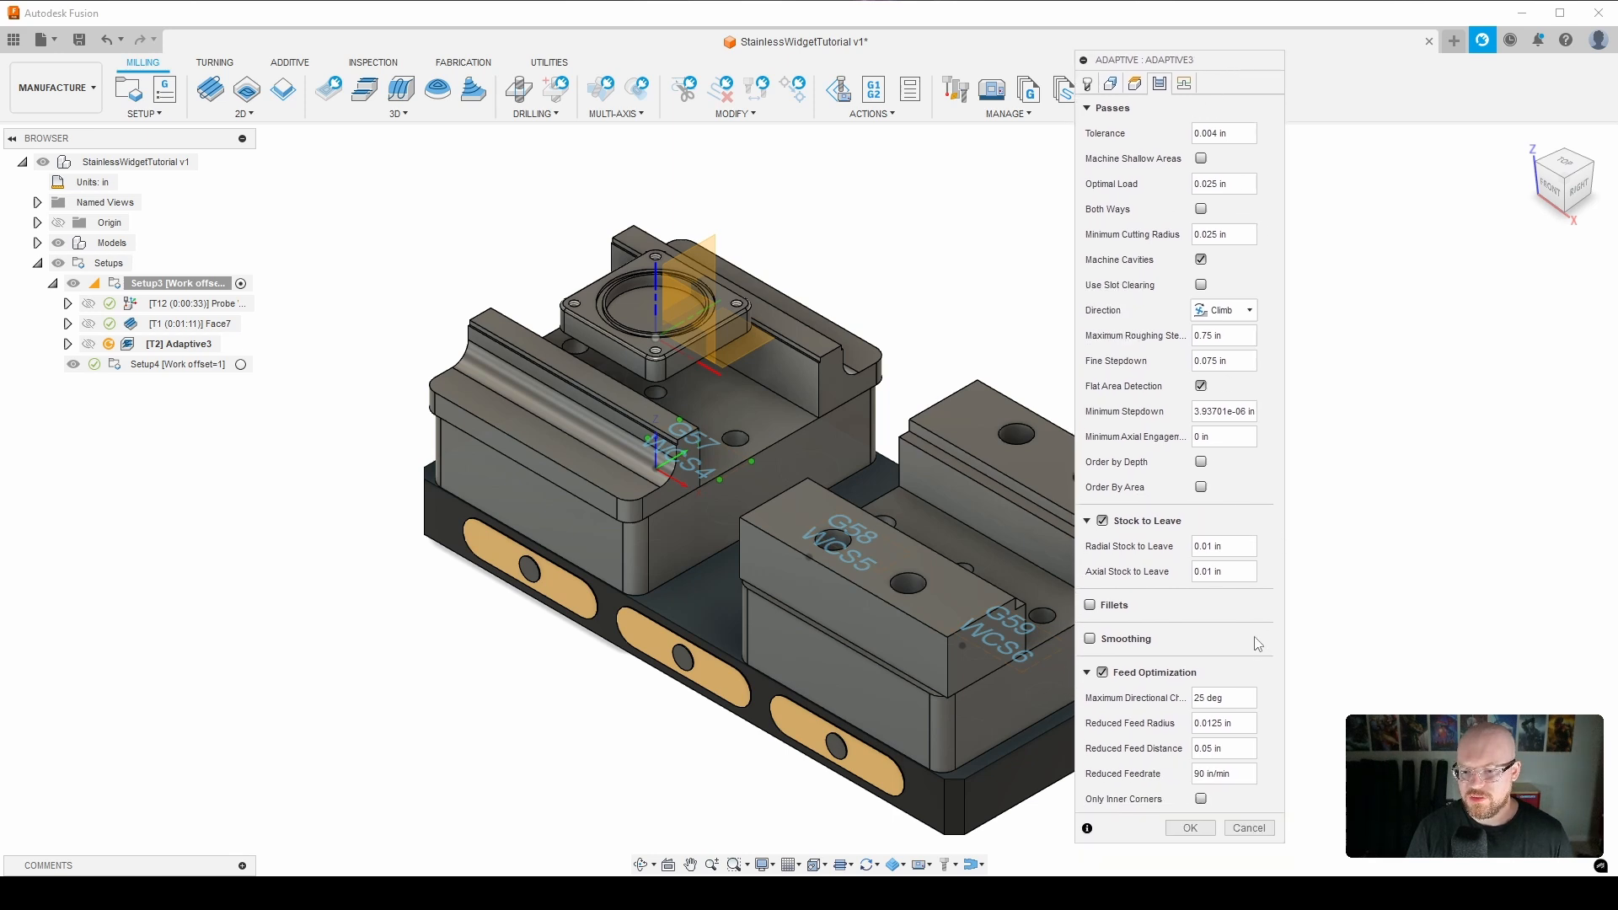
# Step: Review the adaptive operation's heights, feeds and optimal load, and generate the Adaptive Clearing toolpath
pyautogui.click(1137, 83)
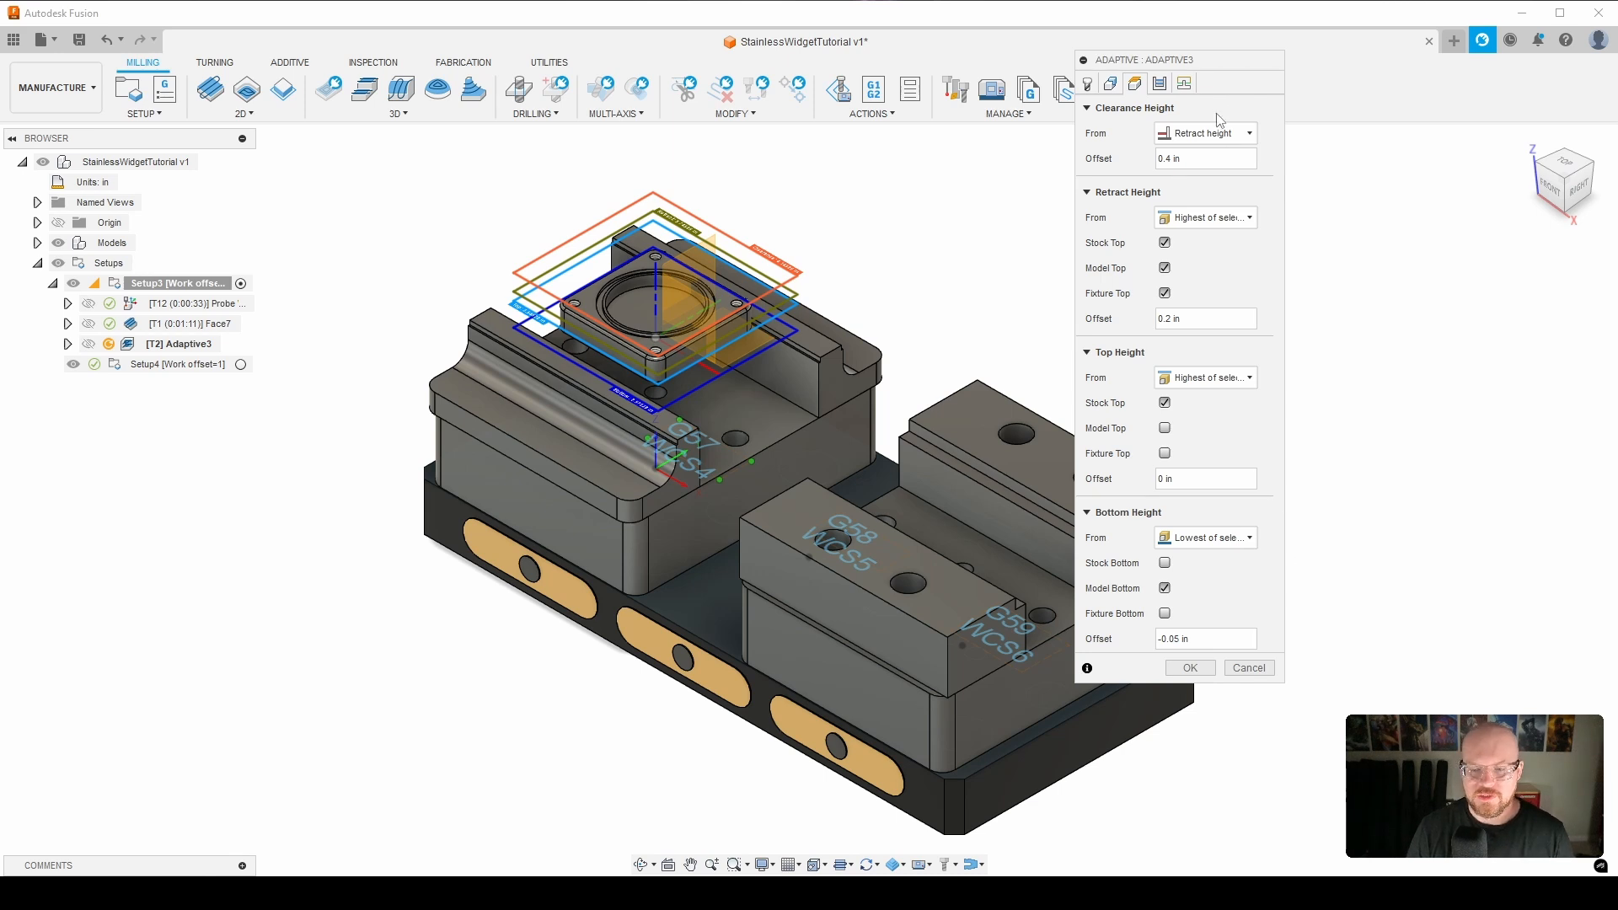
pyautogui.click(1087, 84)
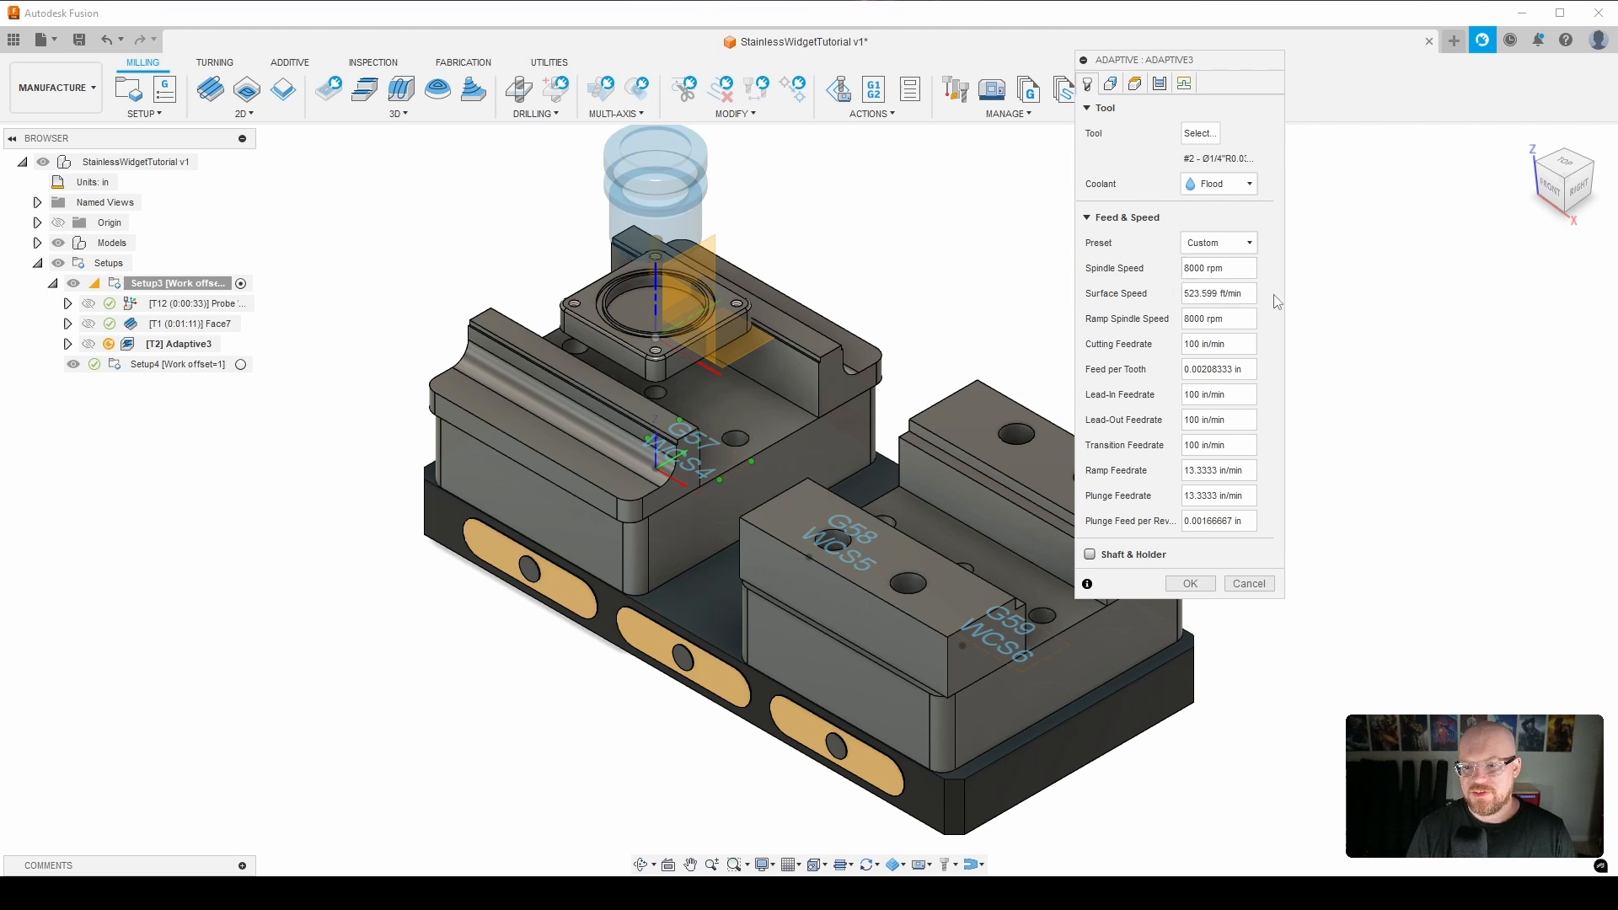
pyautogui.click(1160, 84)
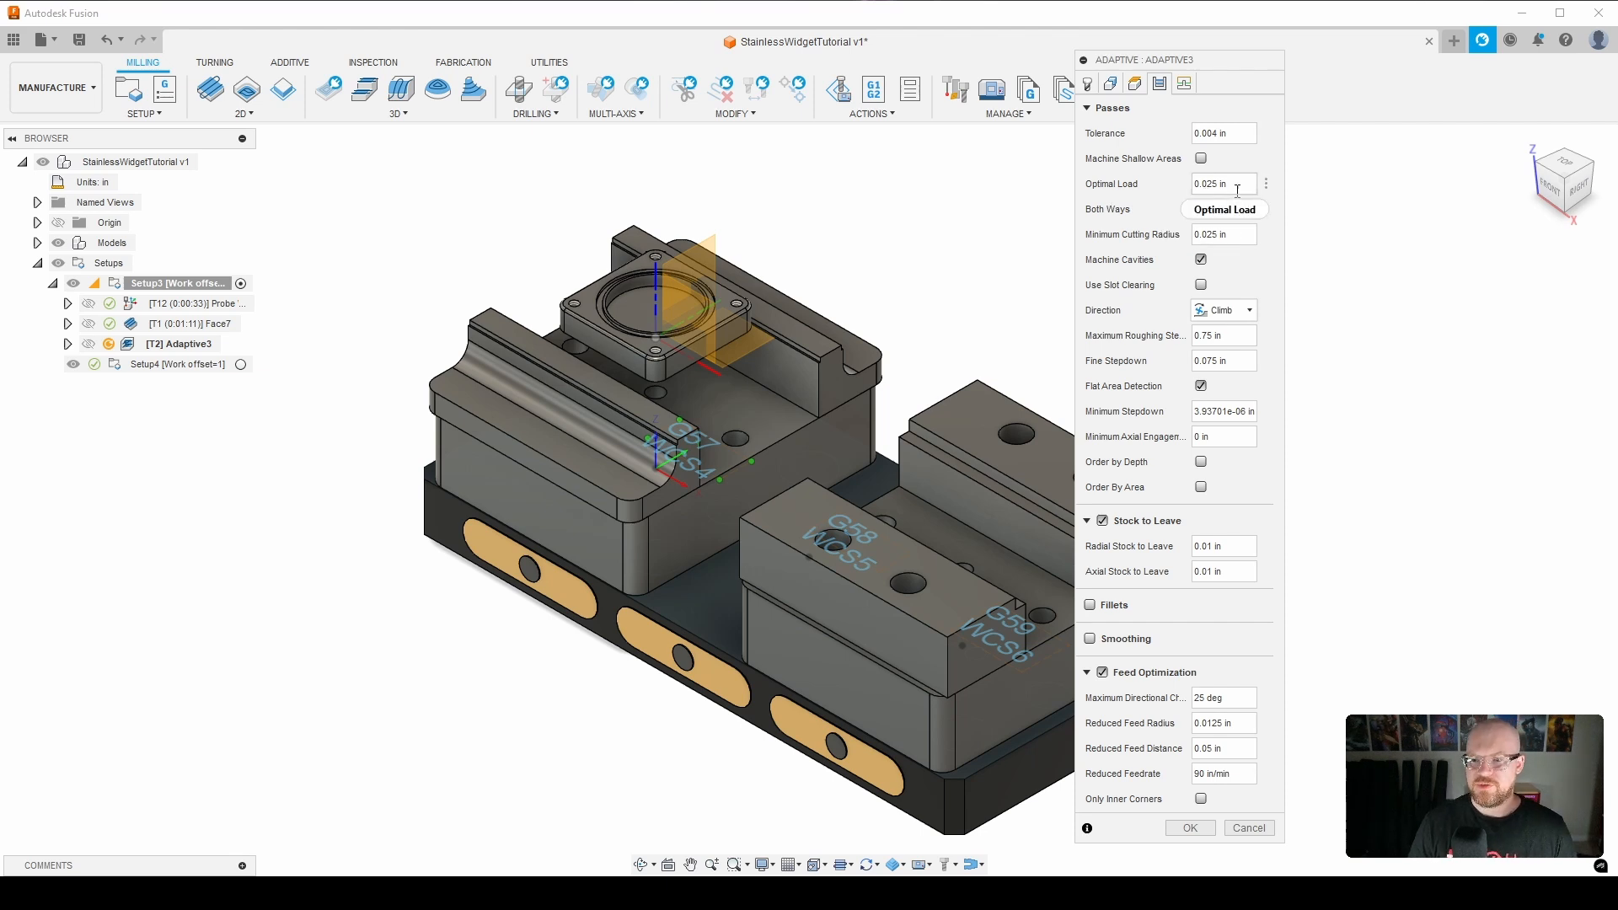
pyautogui.moveTo(1206, 190)
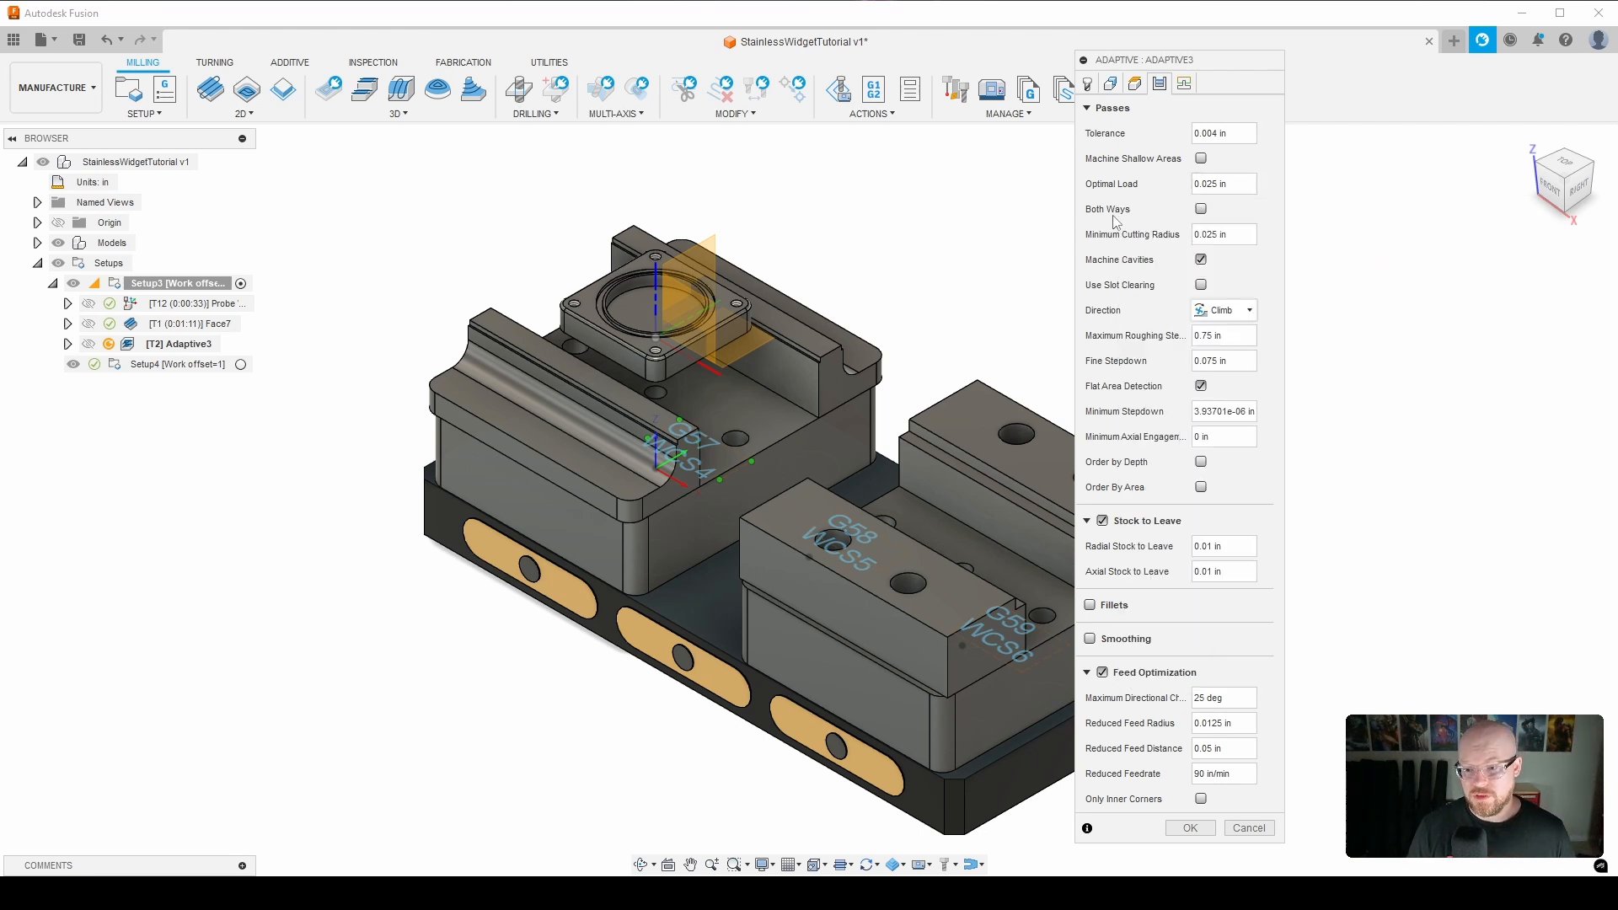
pyautogui.click(1189, 828)
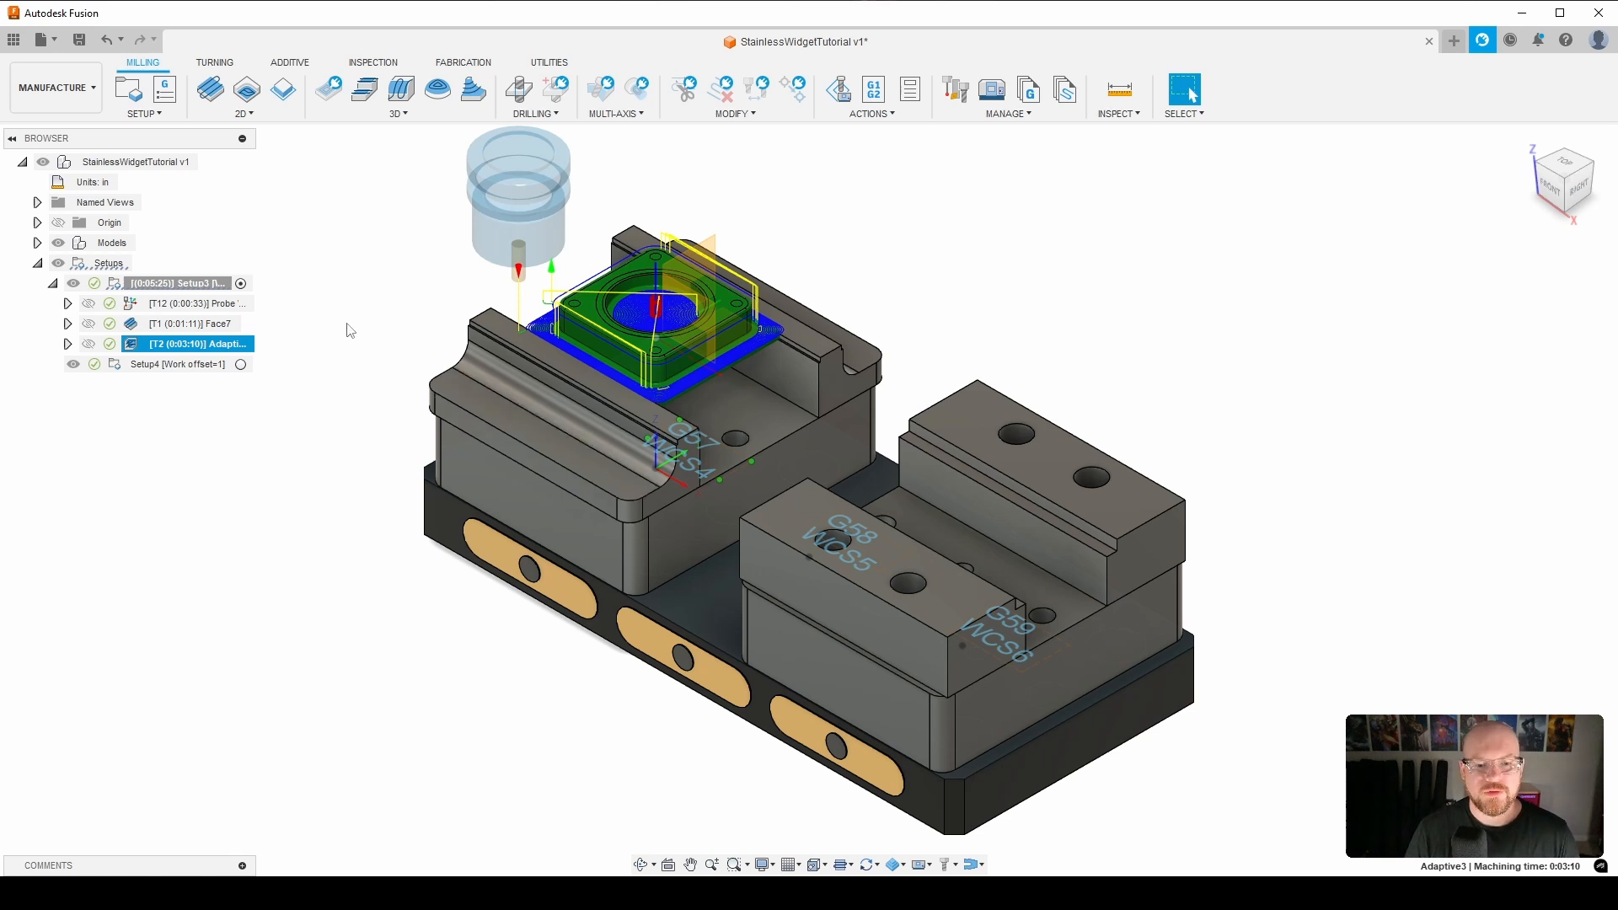
# Step: Simulate the Adaptive Clearing operation, inspecting the tool and holder against the stock from the side, and exit the simulation
pyautogui.rightClick(242, 344)
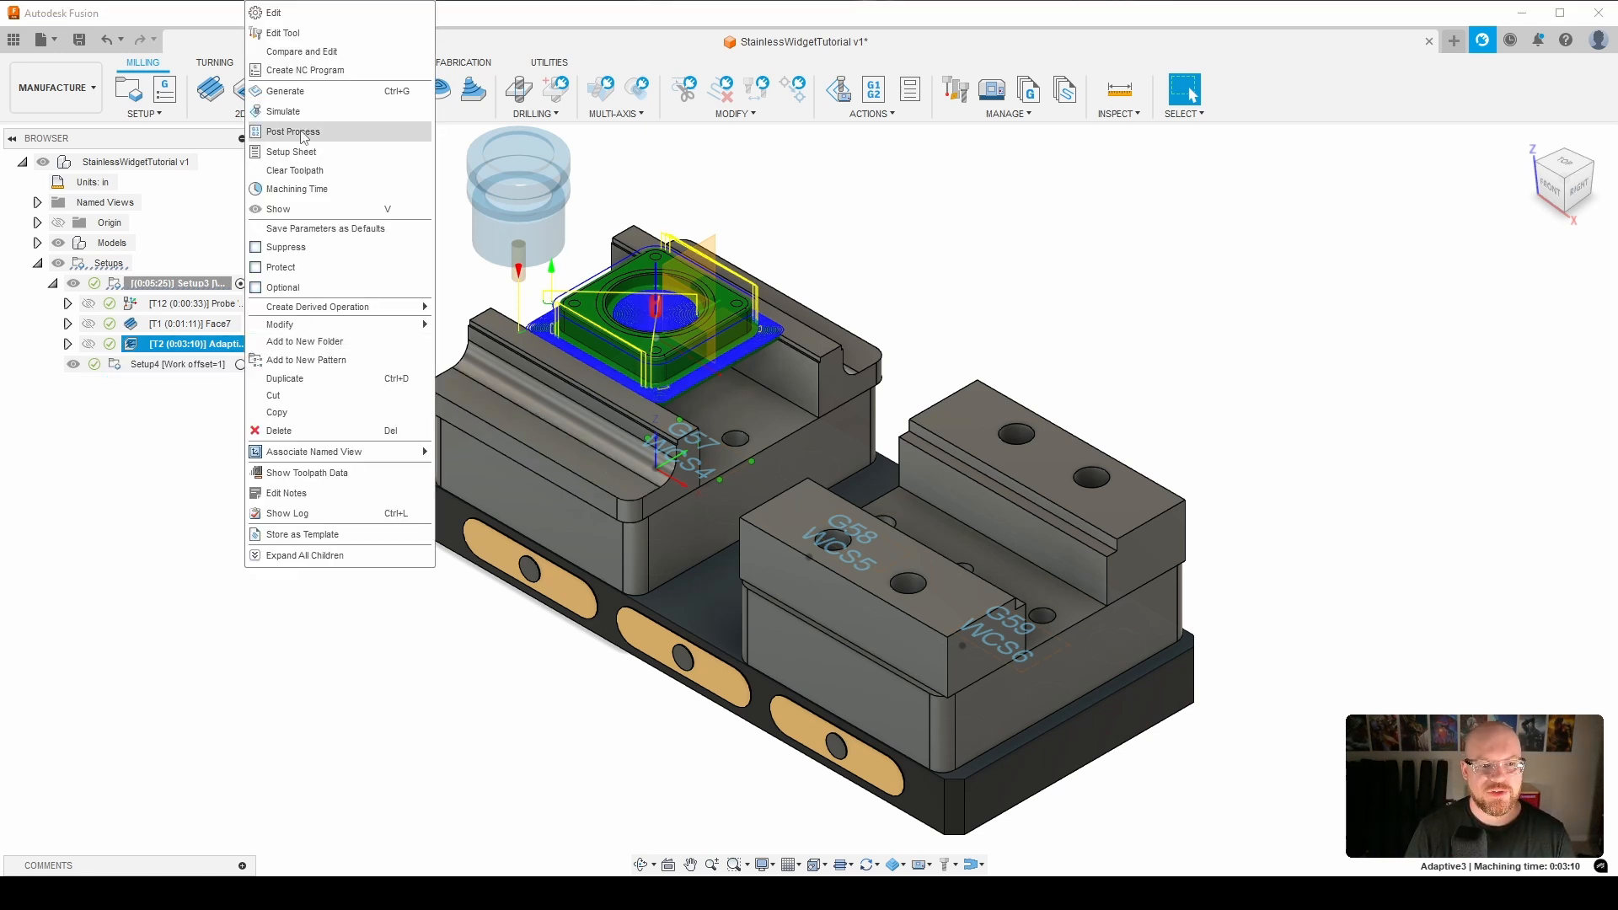
pyautogui.click(285, 112)
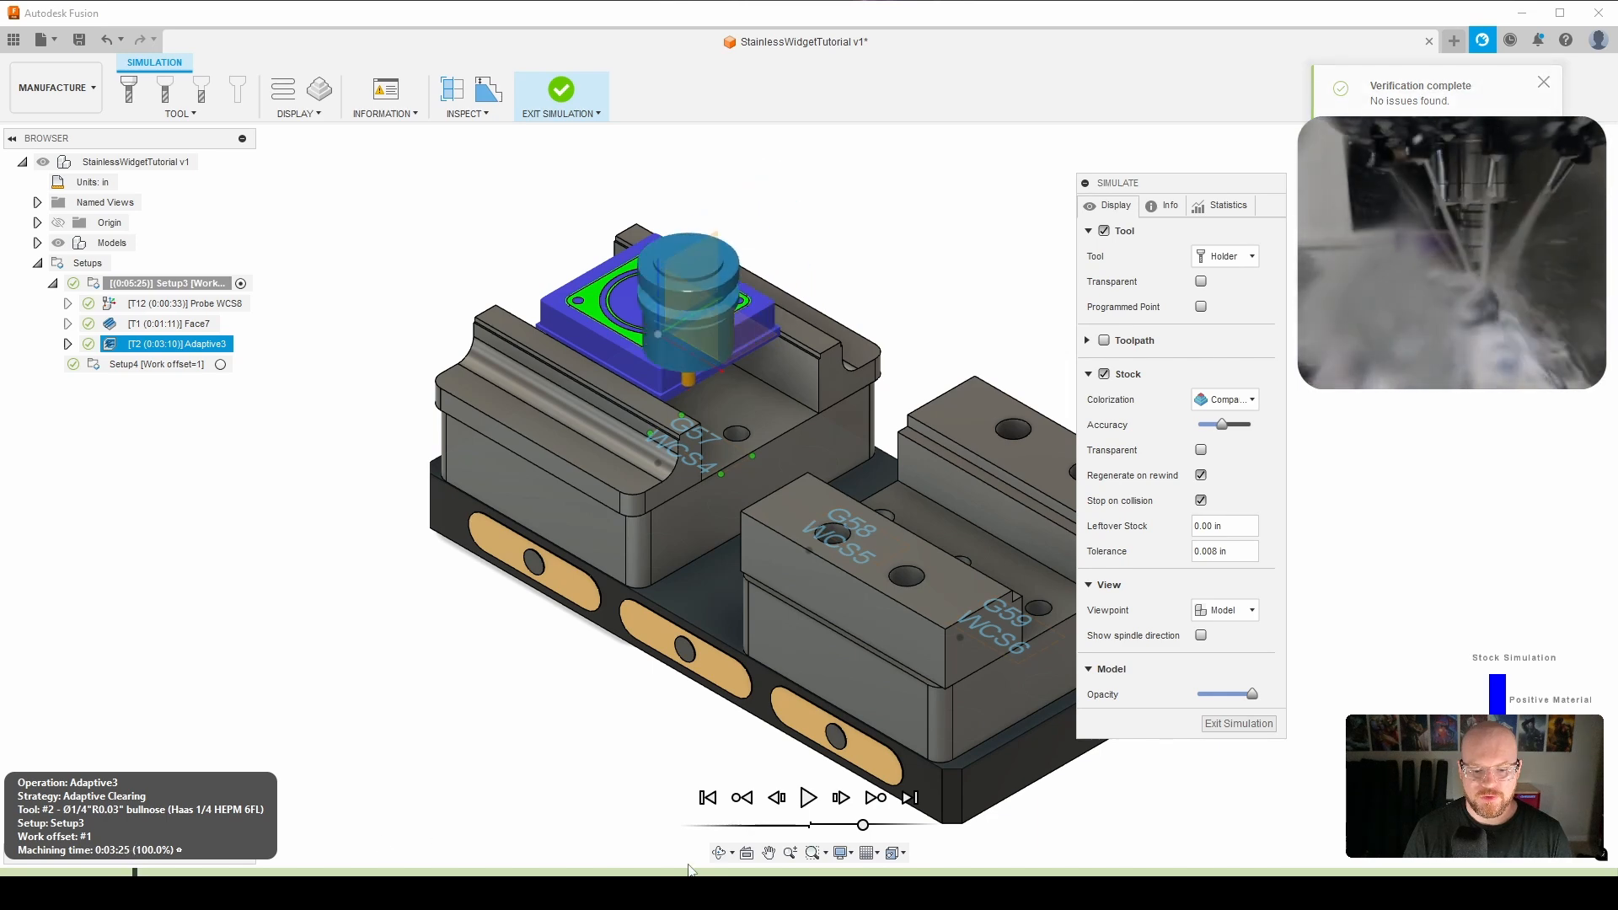
pyautogui.click(720, 853)
pyautogui.moveTo(678, 674); pyautogui.dragTo(668, 534)
pyautogui.scroll(4, 625, 376)
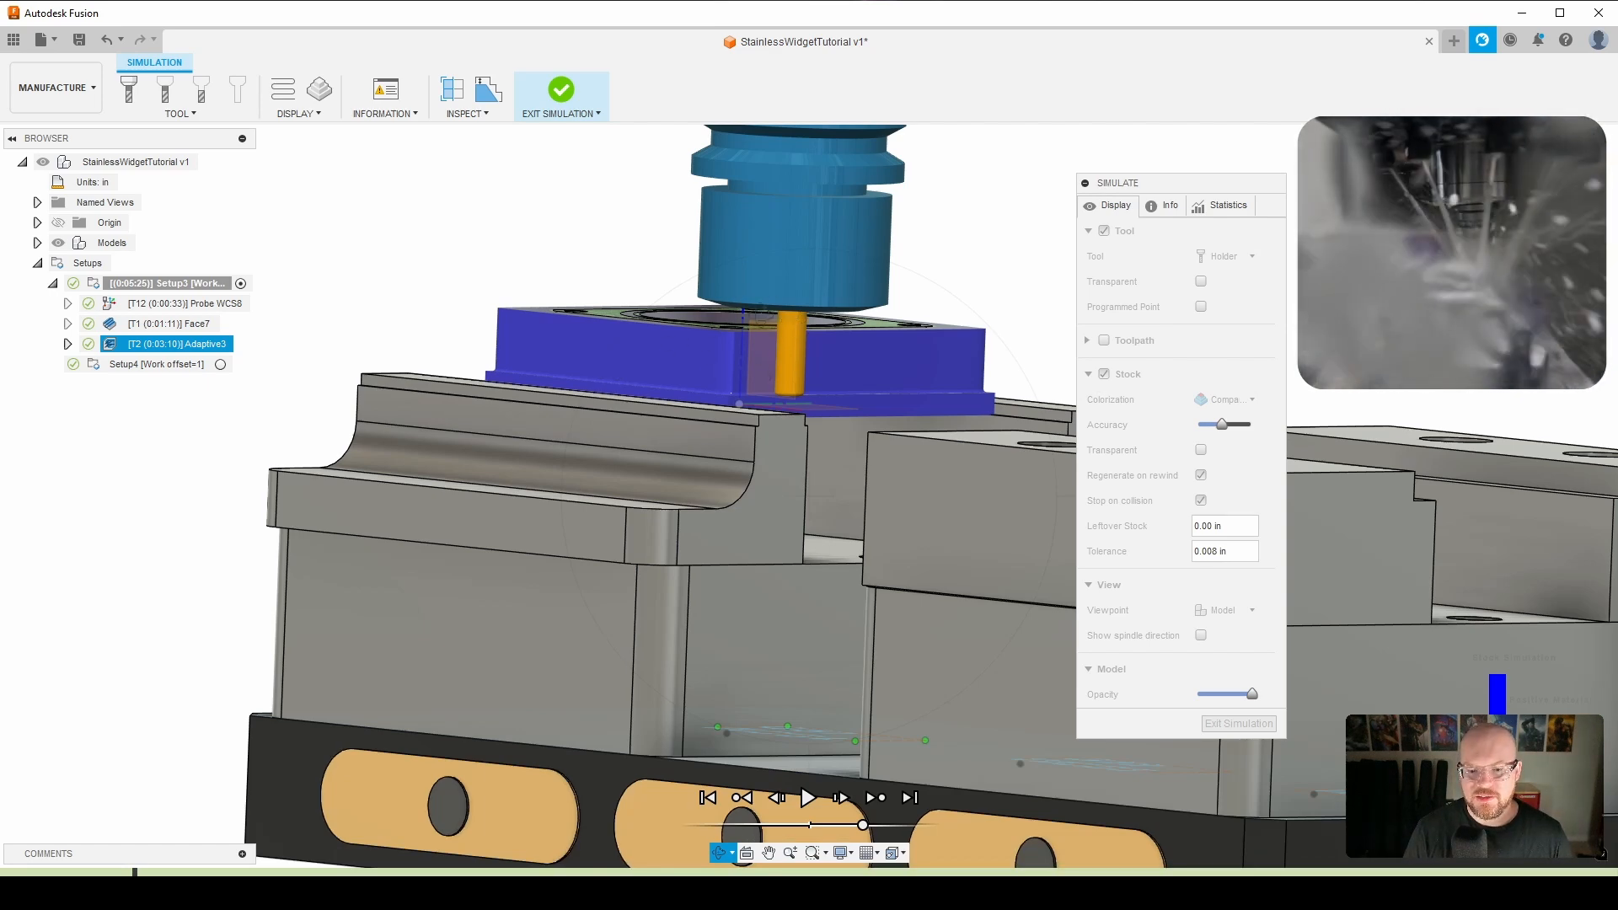
pyautogui.scroll(-4, 721, 387)
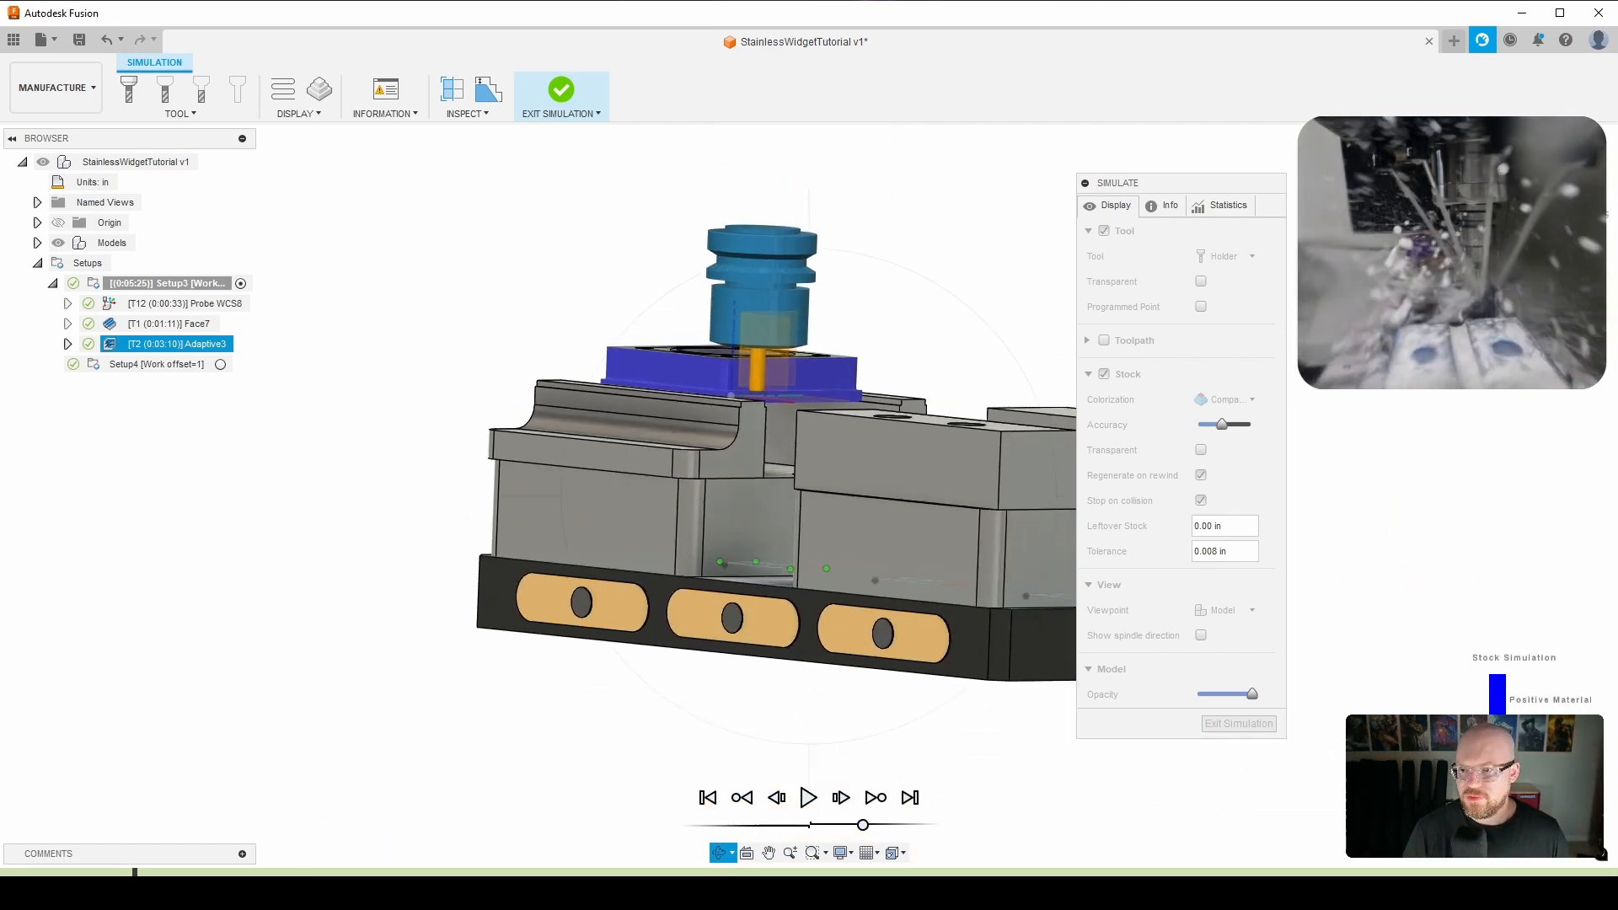
pyautogui.click(1517, 150)
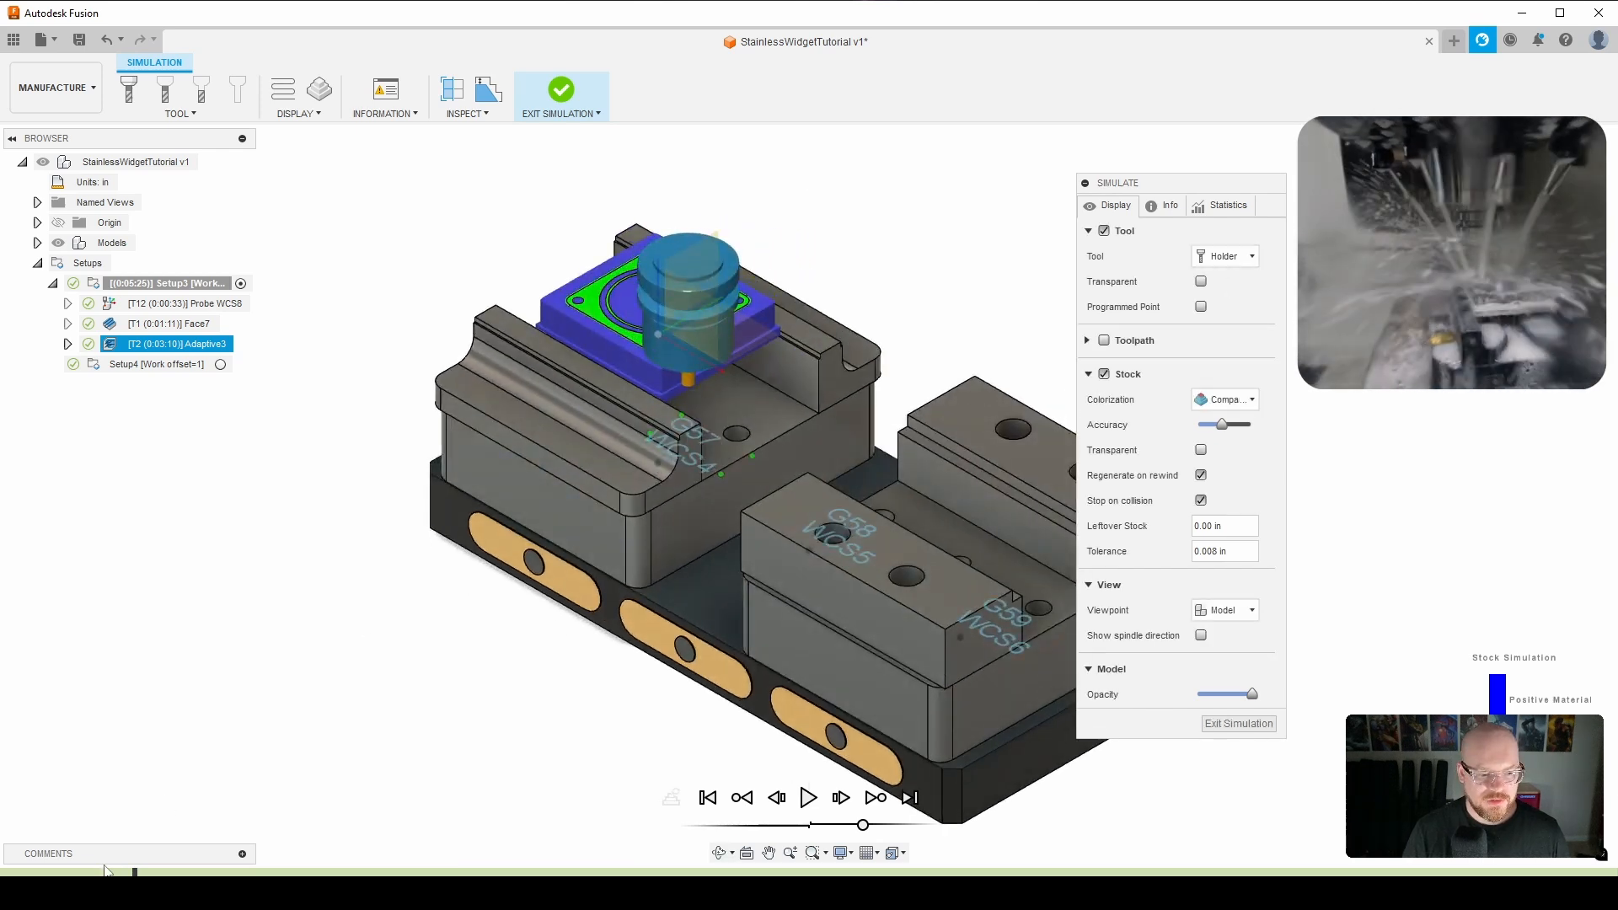
pyautogui.moveTo(137, 872); pyautogui.dragTo(872, 872)
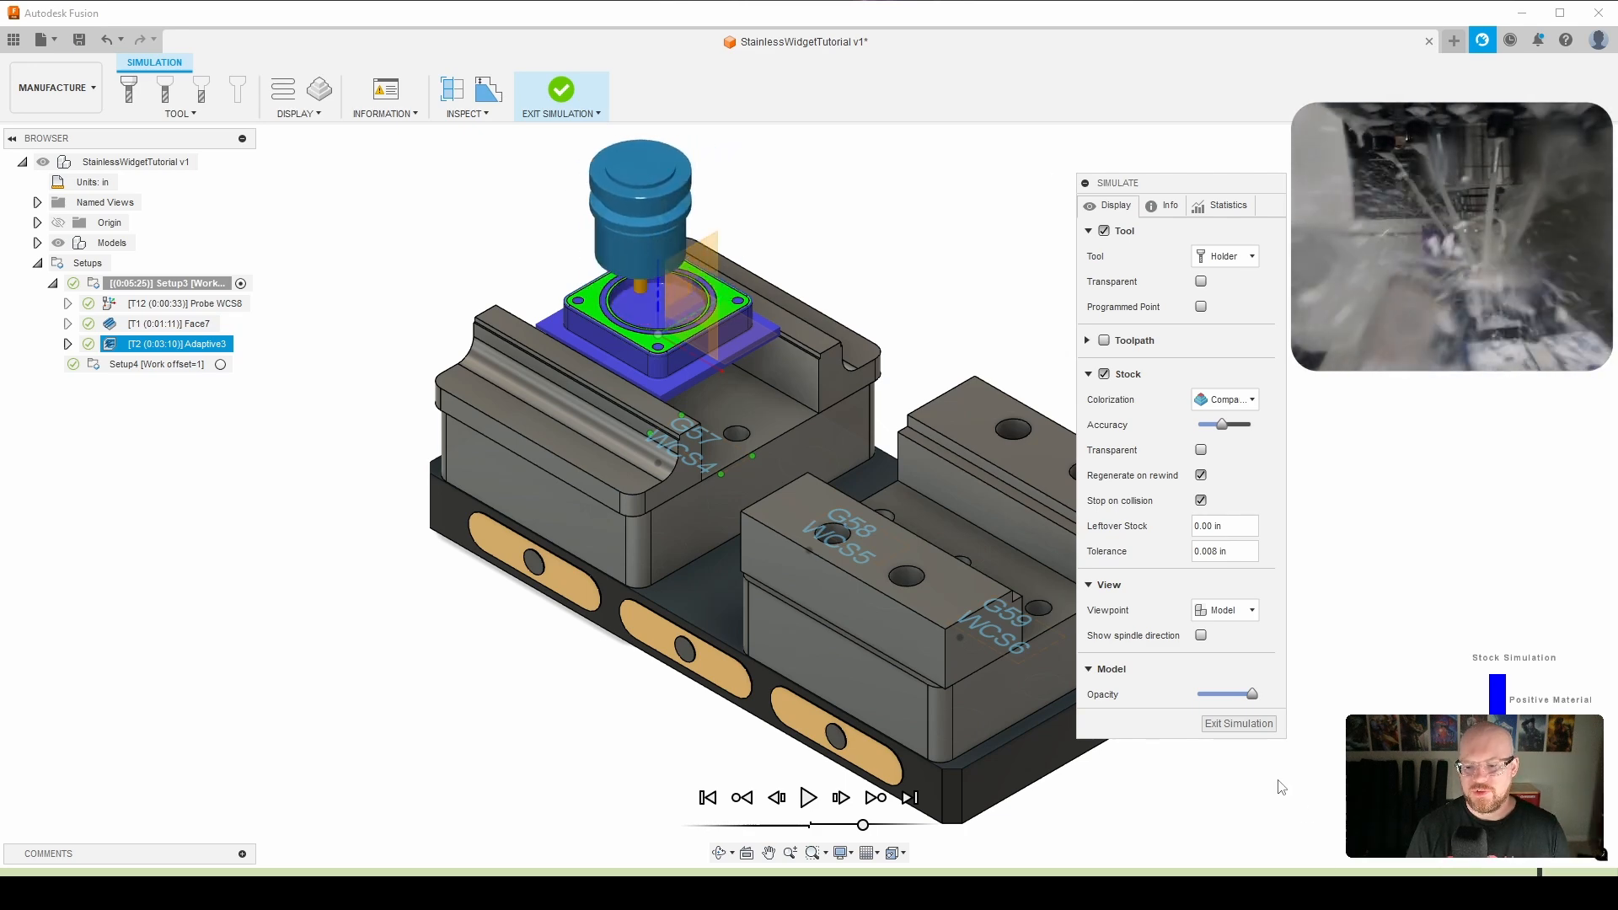
pyautogui.click(1248, 723)
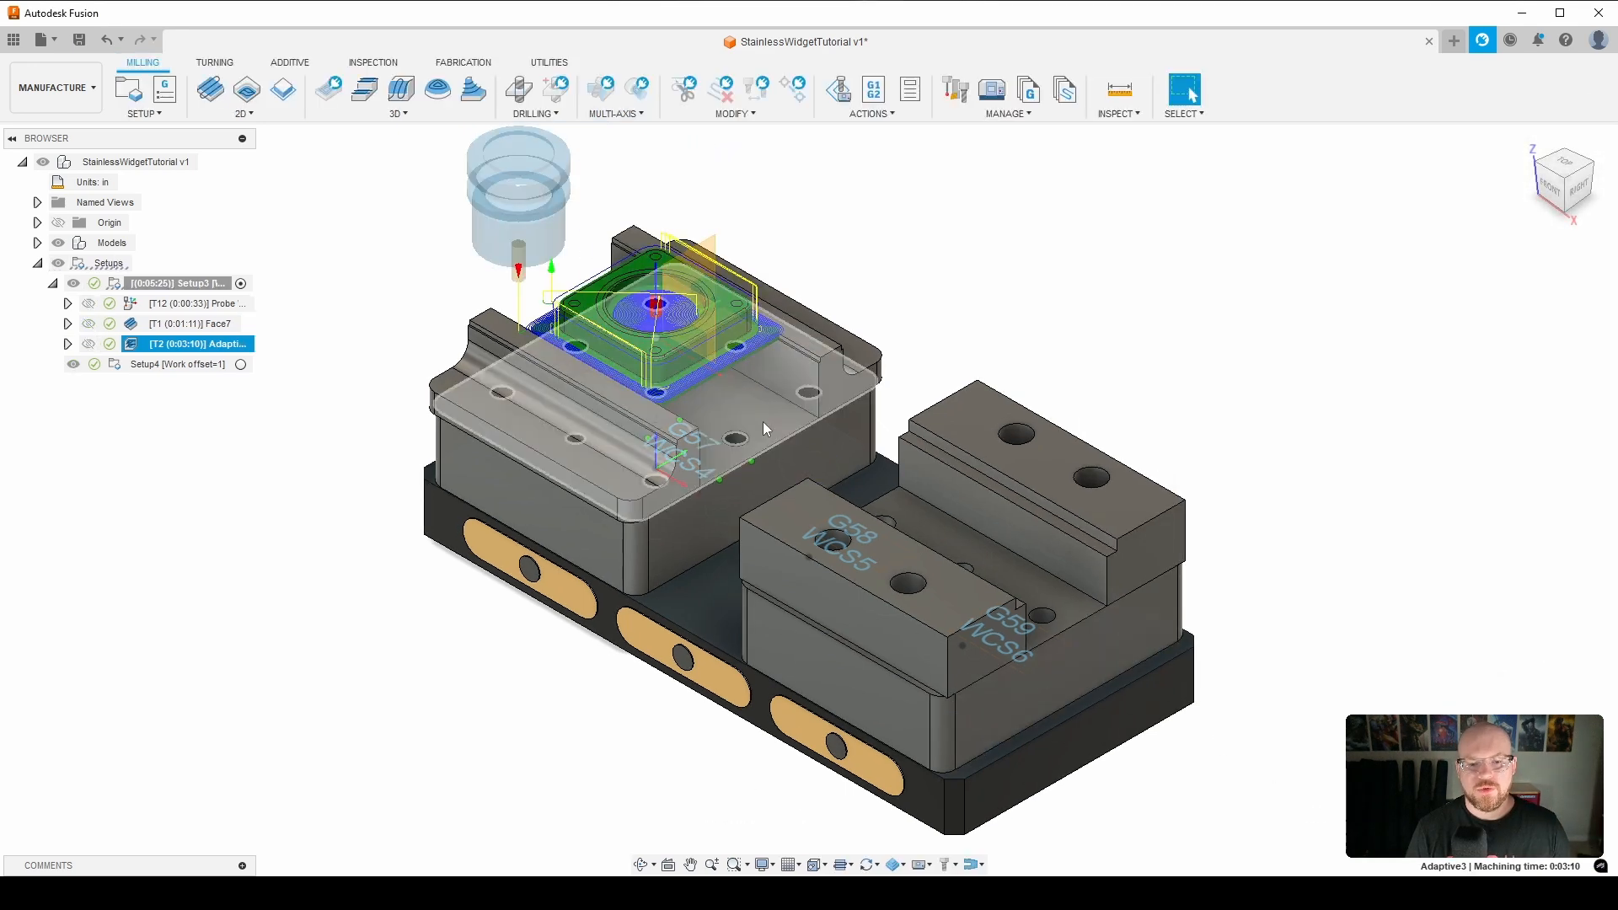